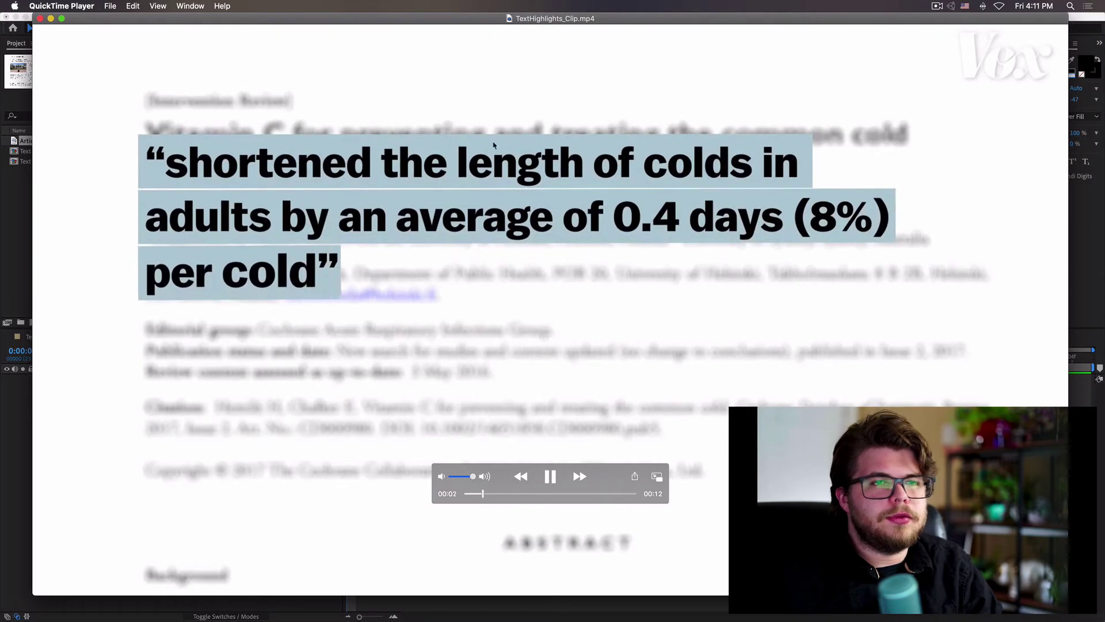
Review the reference clip's animated text highlights up to the second quote, close it and return to After Effects
key("space")
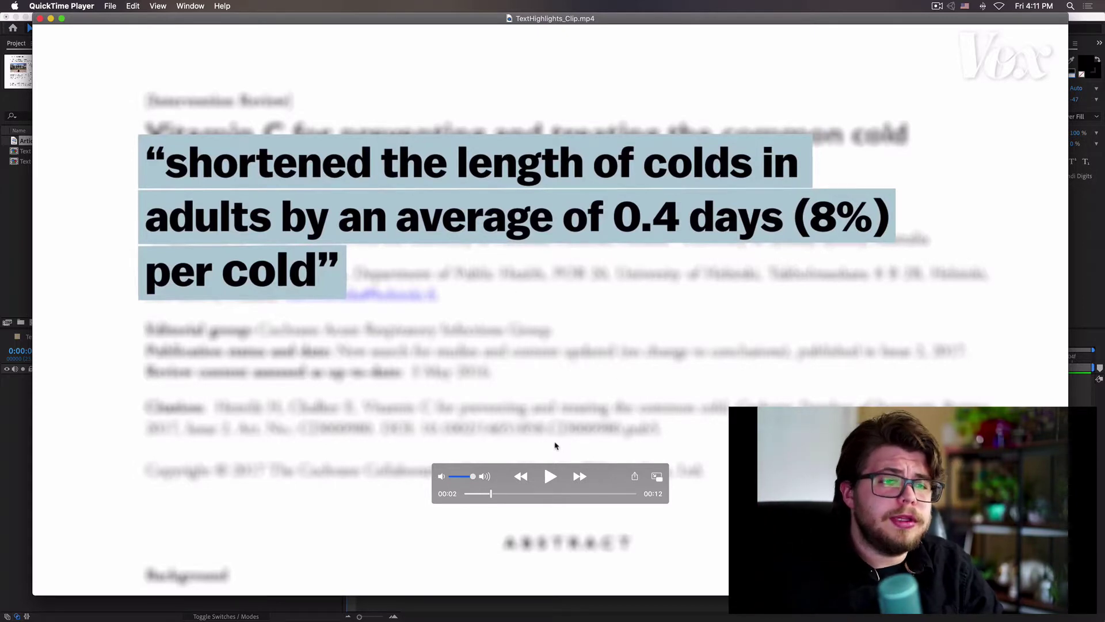
left_click_drag(538, 493, 590, 502)
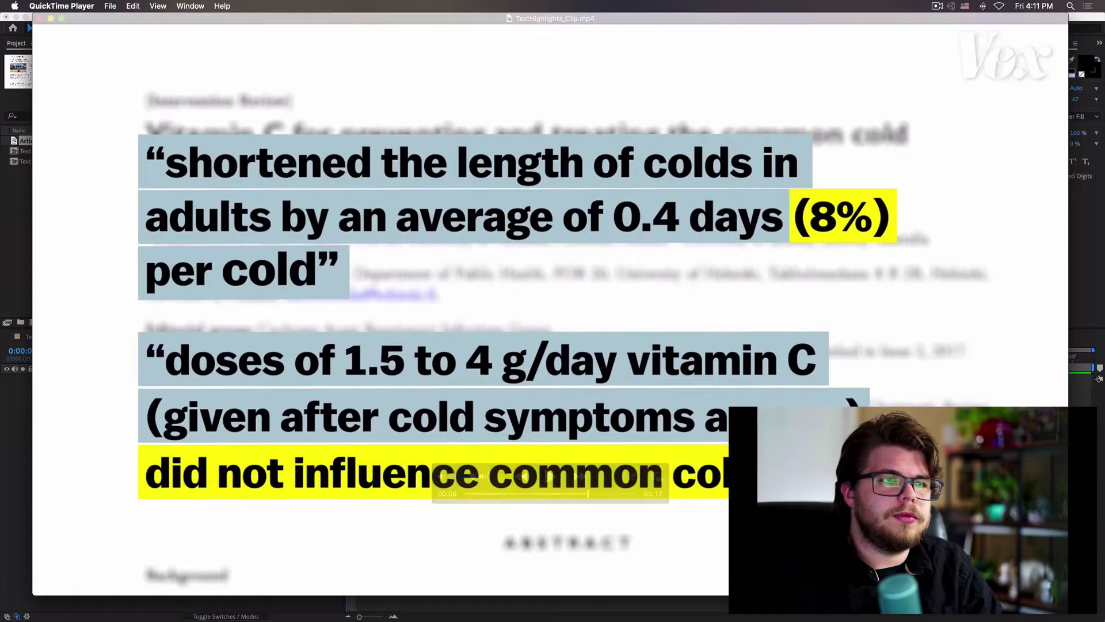
key("super+w")
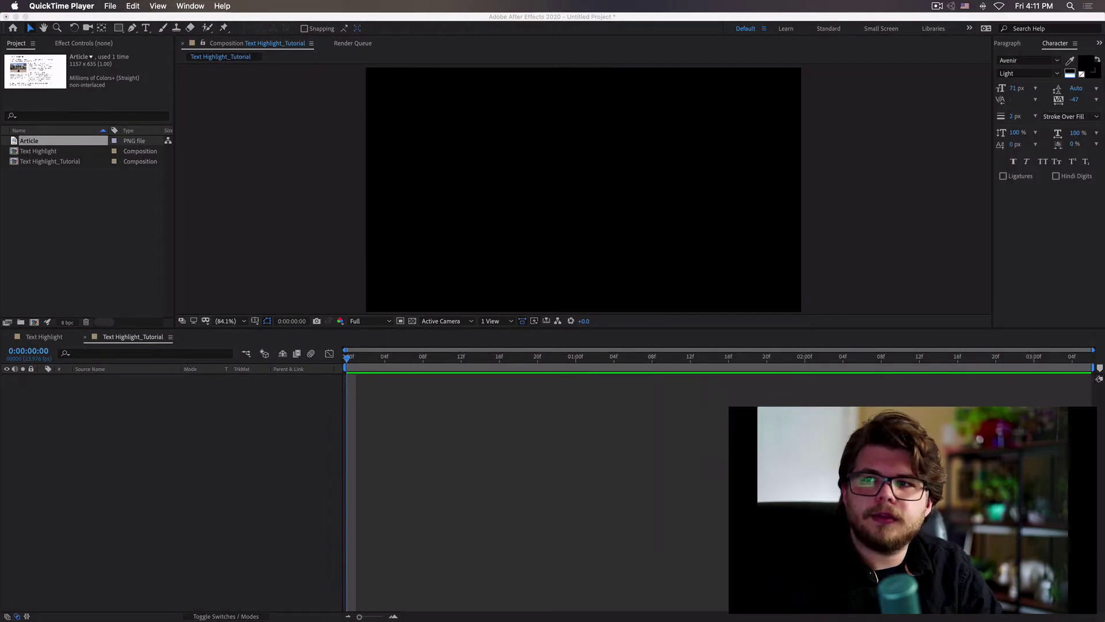
left_click(466, 433)
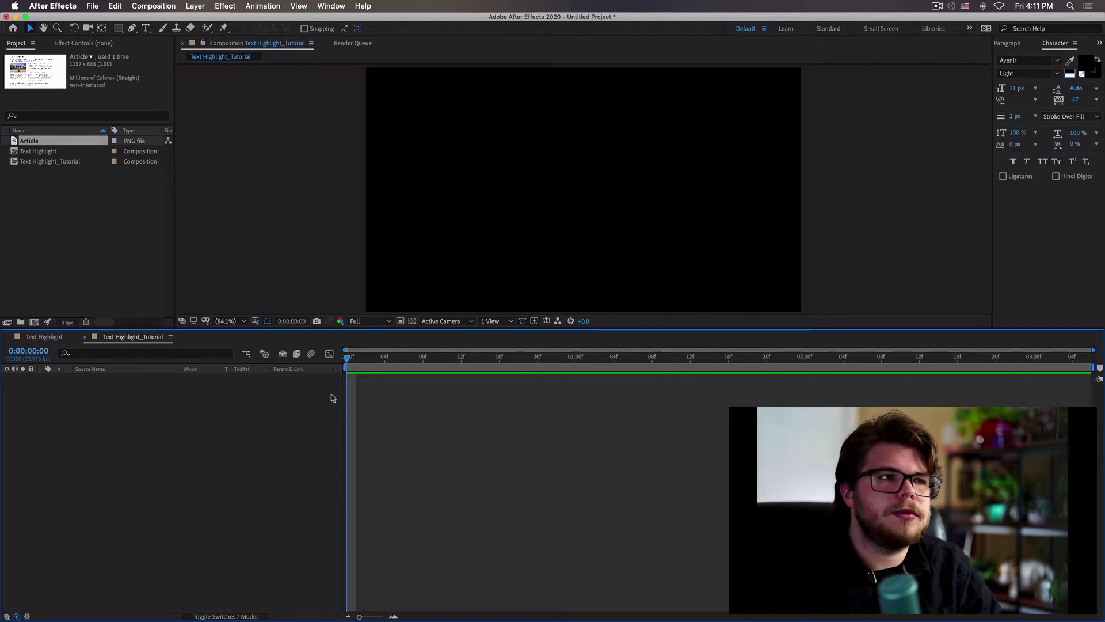
Add the Article image to the Text Highlight_Tutorial composition as a layer
left_click(62, 208)
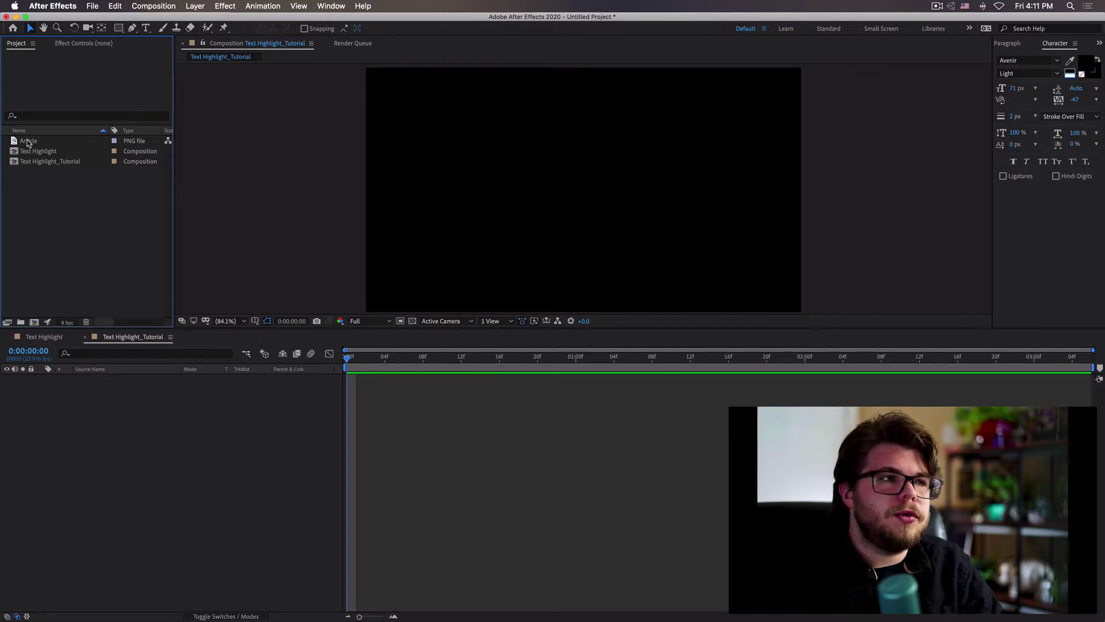
left_click_drag(27, 142, 92, 432)
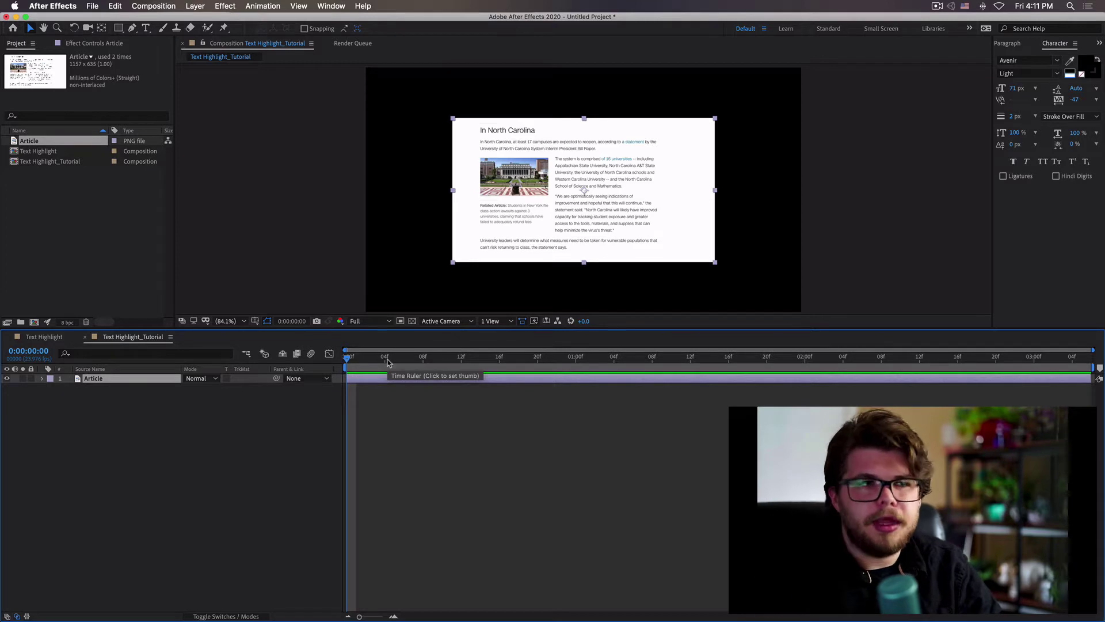
left_click(565, 144)
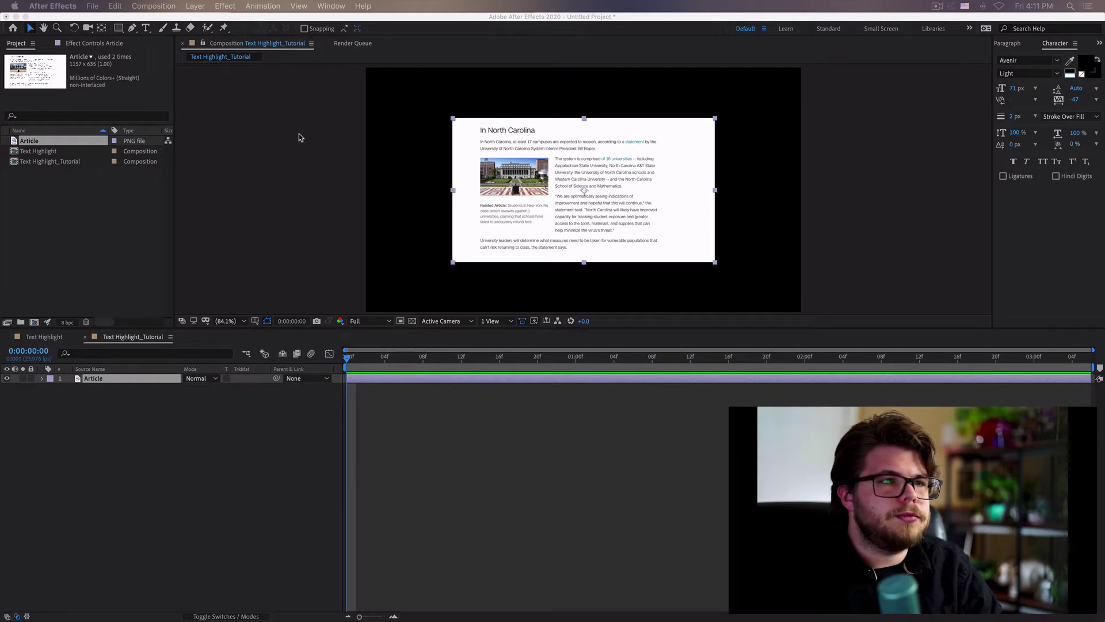
Scale the Article layer to 222% and nudge it to position 957.6, 532.9 so it fills the frame
left_click(43, 381)
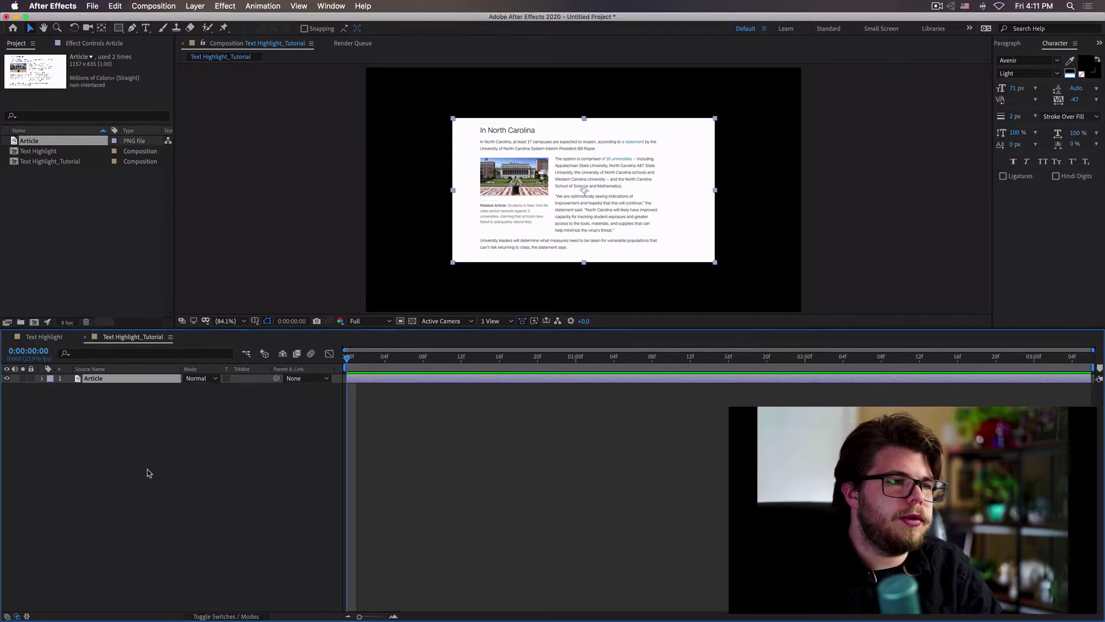
left_click(44, 379)
left_click(53, 389)
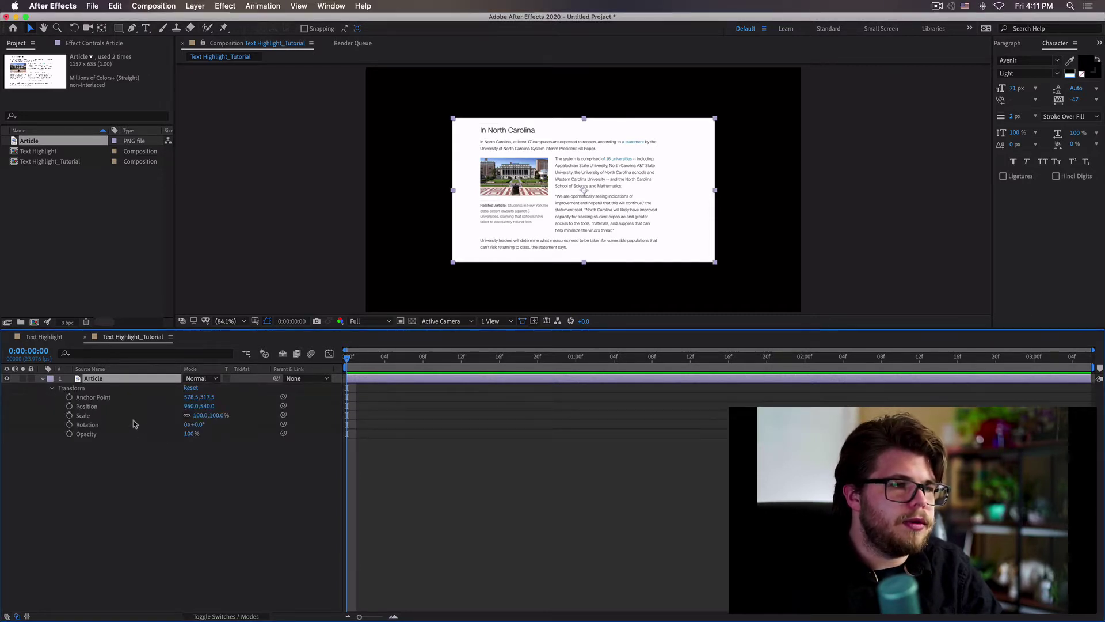
left_click_drag(200, 415, 267, 414)
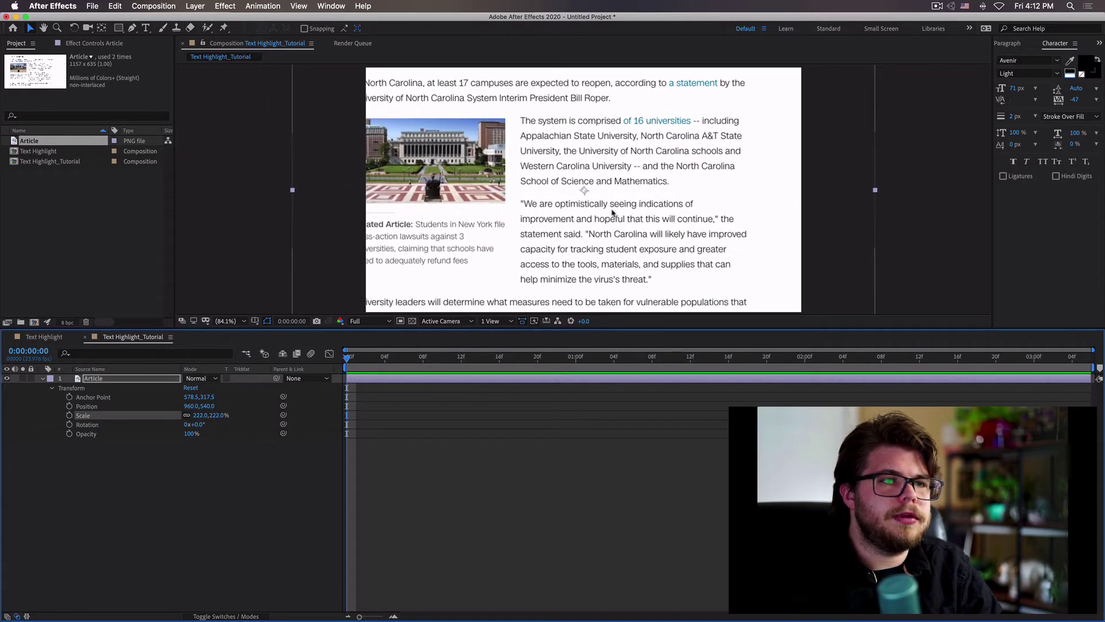
mouse_move(612, 215)
left_mouse_down()
mouse_move(641, 213)
mouse_move(614, 211)
left_mouse_up()
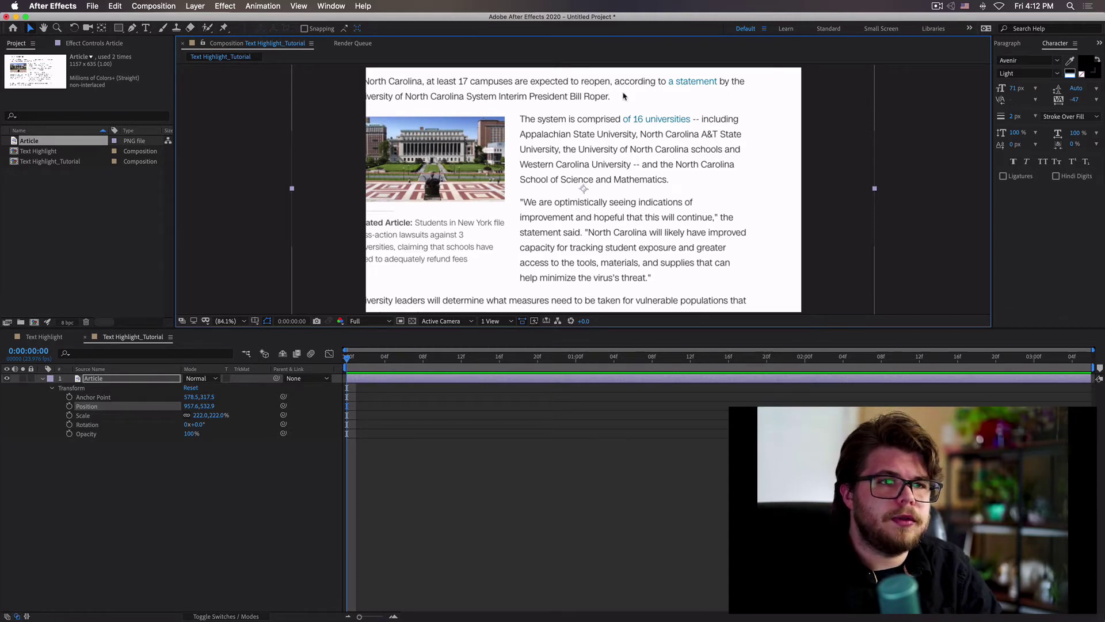
Find the blur effects by searching for "blur" and apply Gaussian Blur (Legacy) to the Article layer
left_click(364, 5)
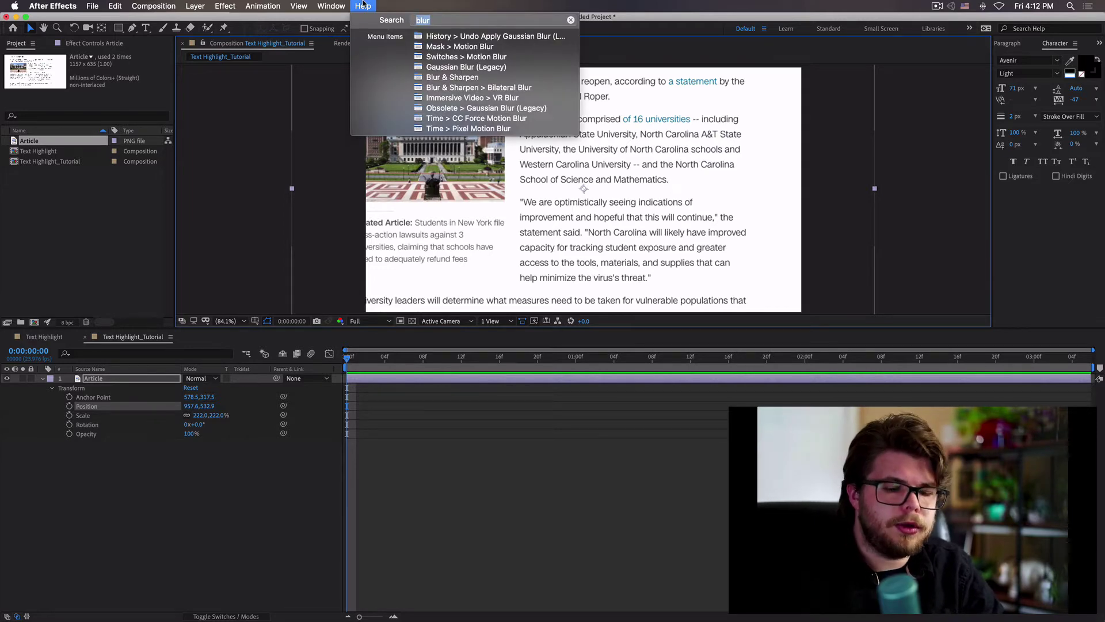
type("blur")
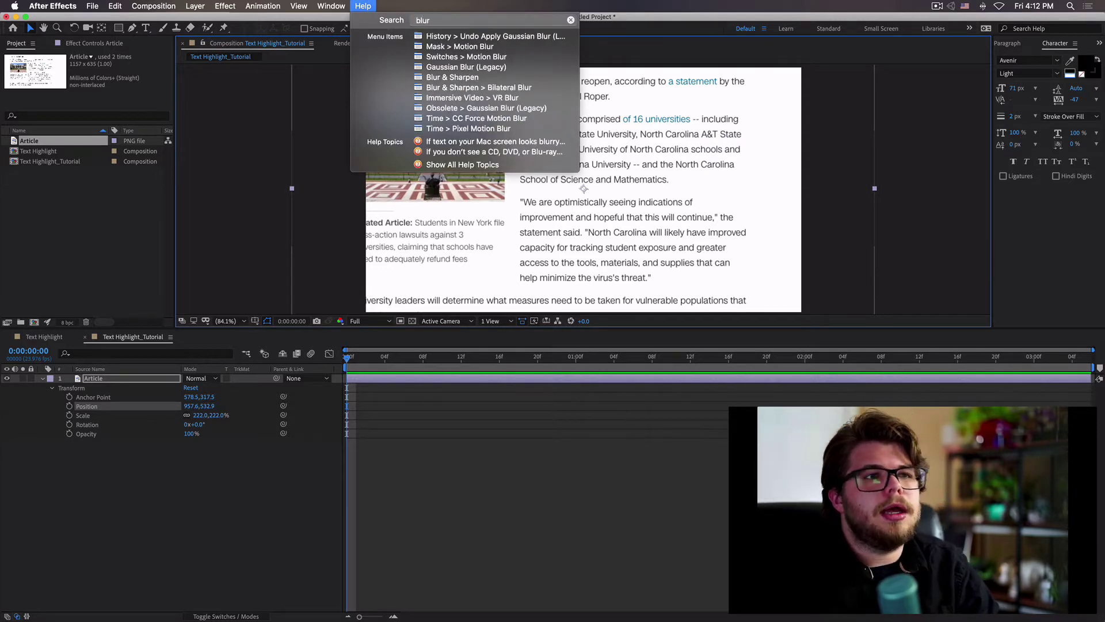
left_click(363, 6)
left_click(364, 6)
mouse_move(463, 109)
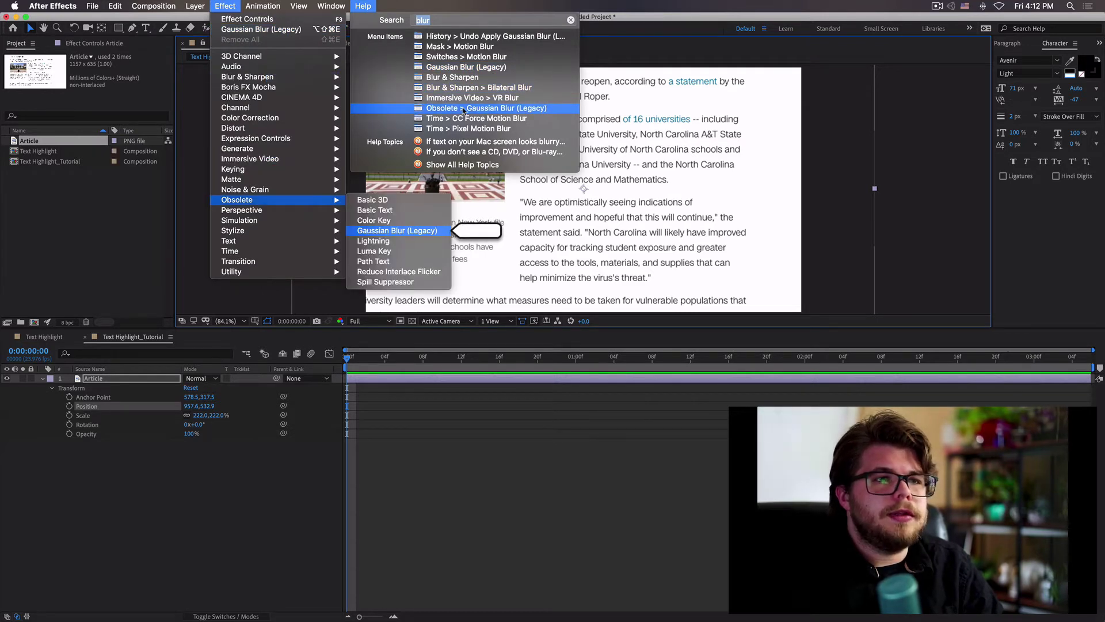
left_click(463, 110)
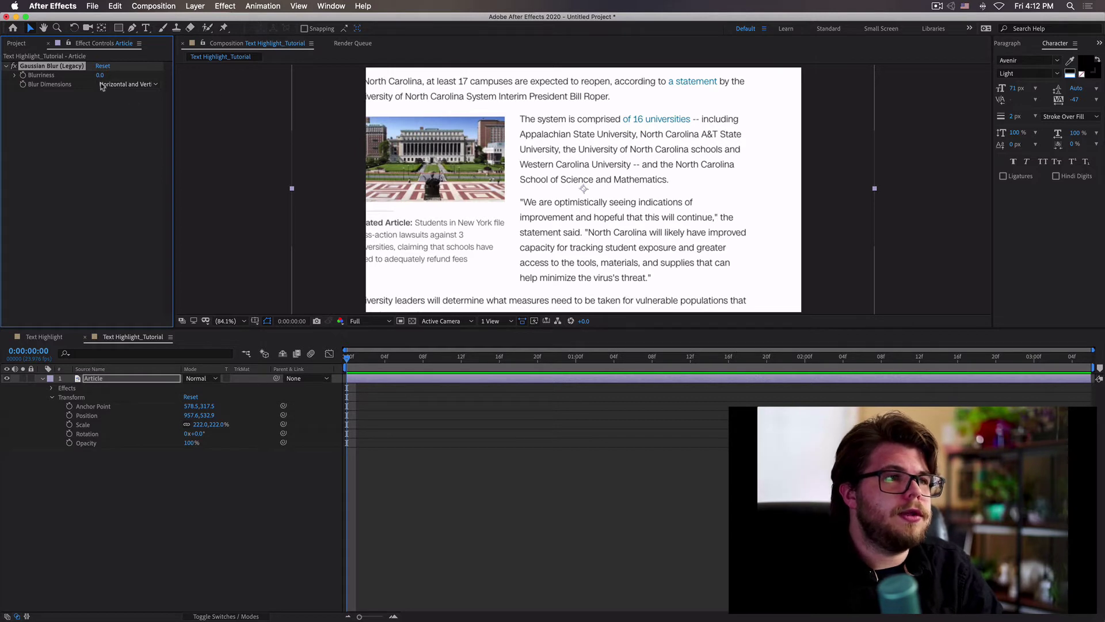
Set the Gaussian Blur's Blurriness to 10.9 and collapse the Article layer's properties
left_click_drag(98, 74, 154, 82)
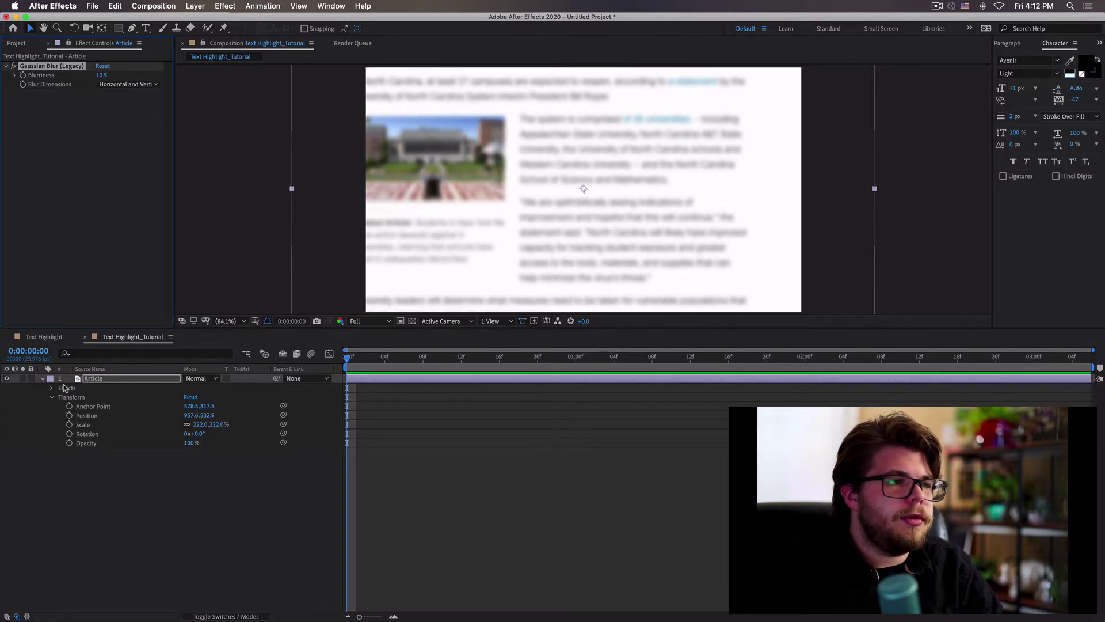
left_click(43, 380)
left_click(119, 420)
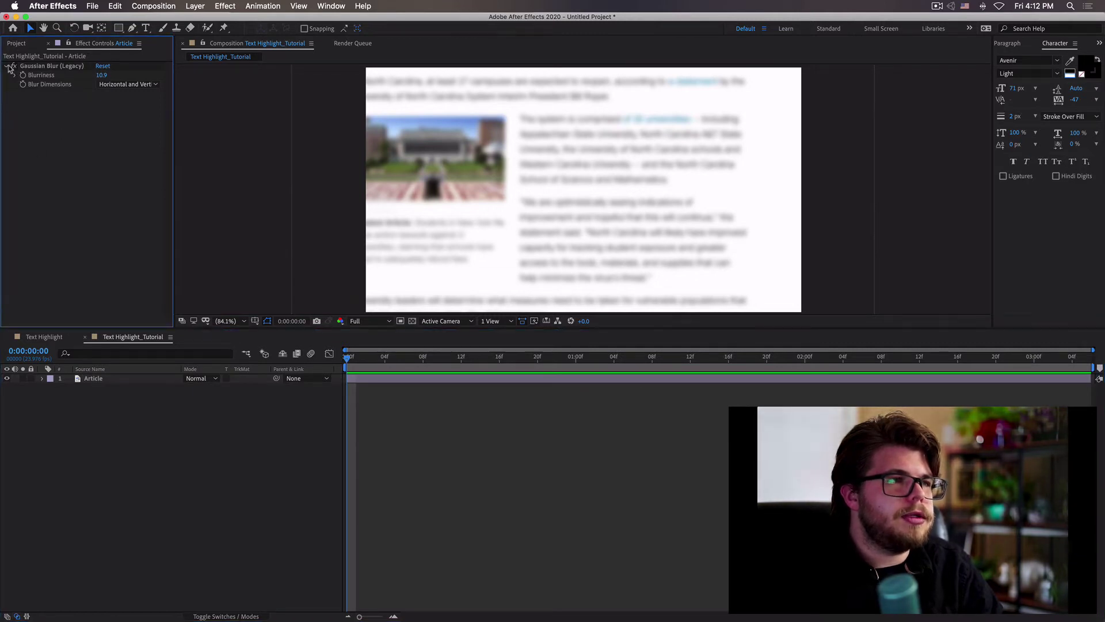
left_click(24, 46)
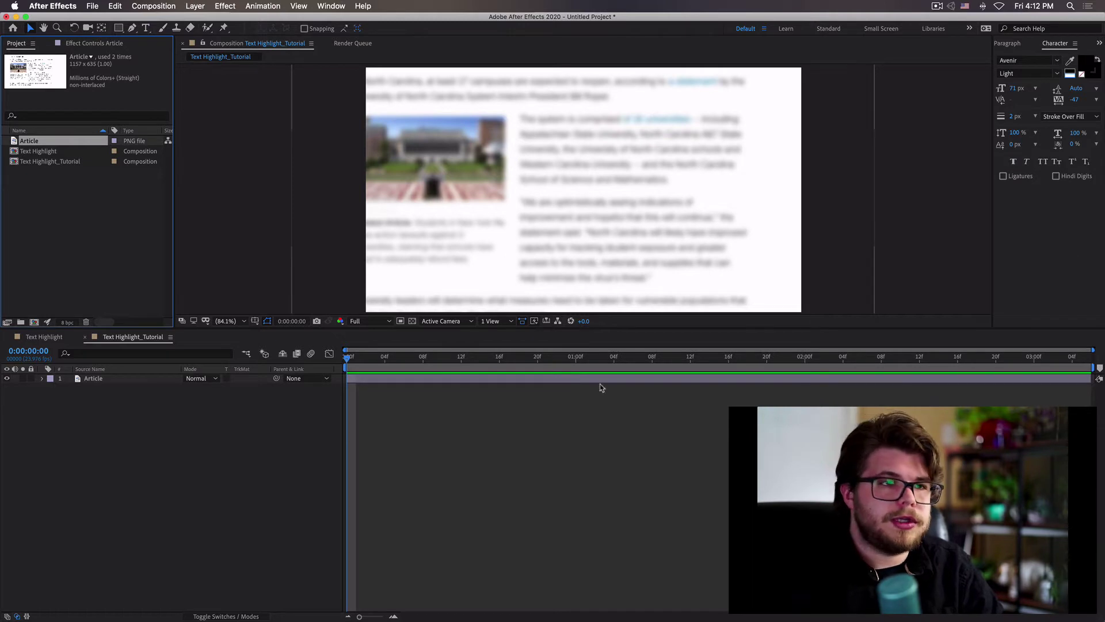
left_click(257, 459)
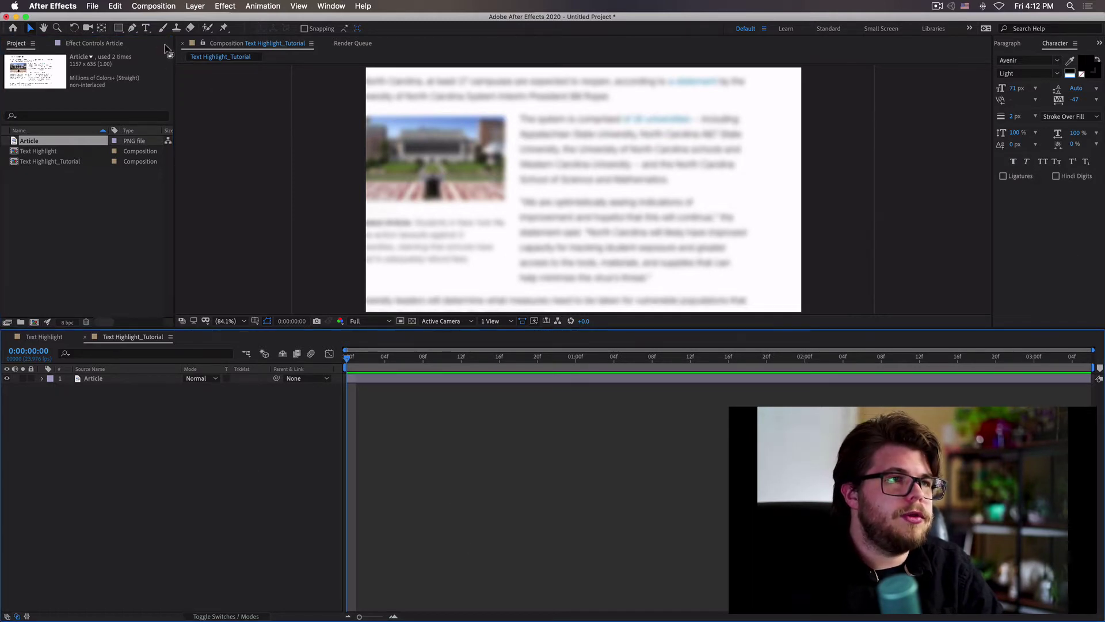
Activate the Type tool and copy "We are optimistically seeing indications of improvement" from the CNN article in Chrome
left_click(146, 29)
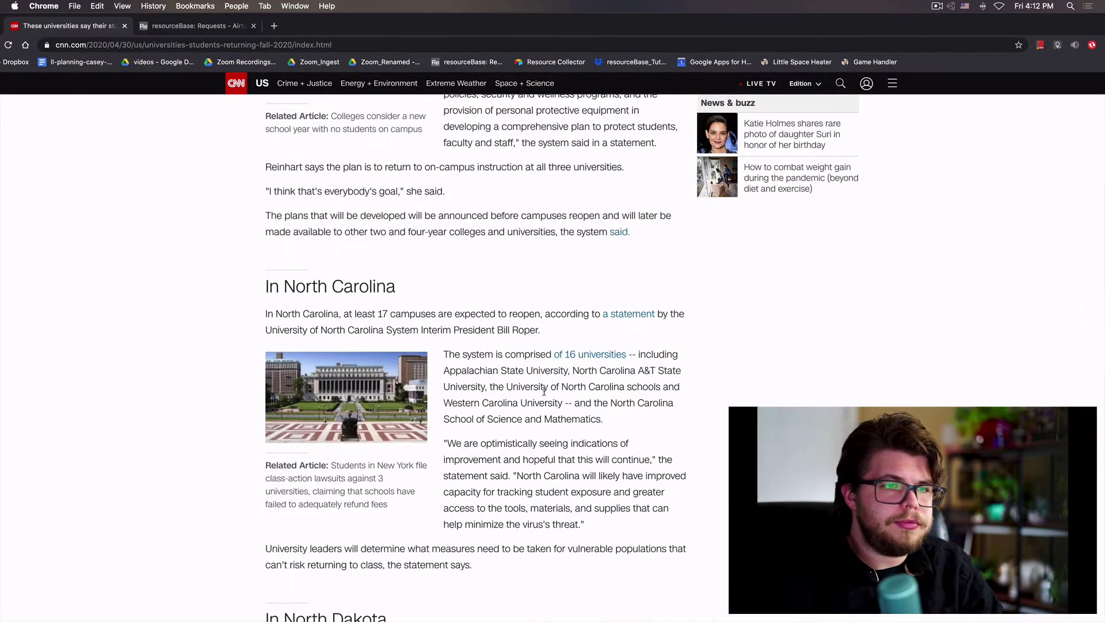
left_click_drag(444, 442, 509, 459)
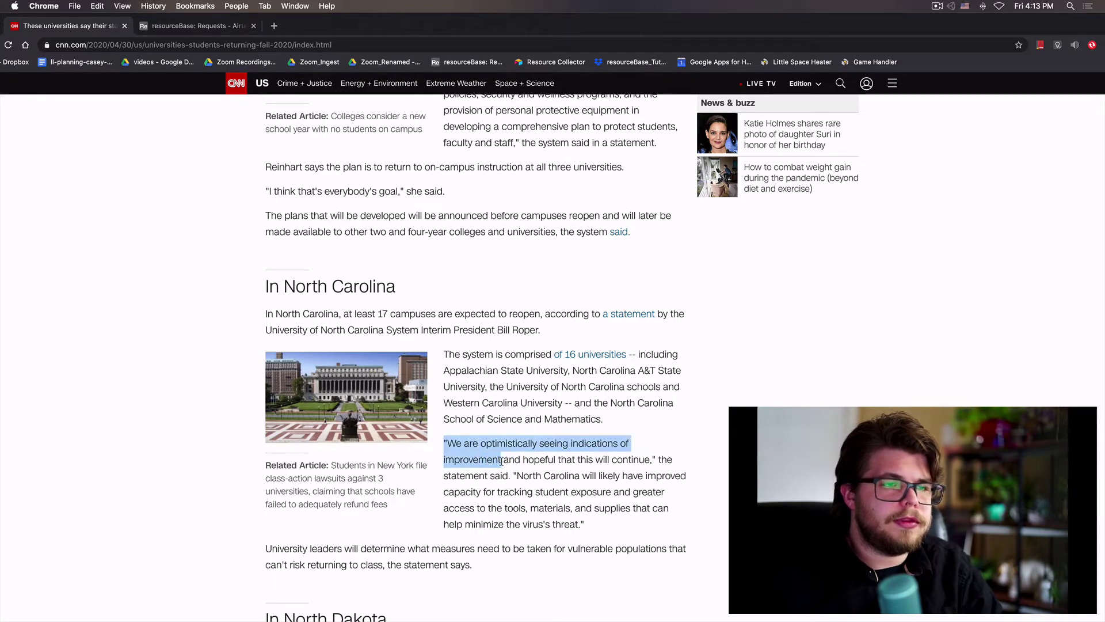
key("super")
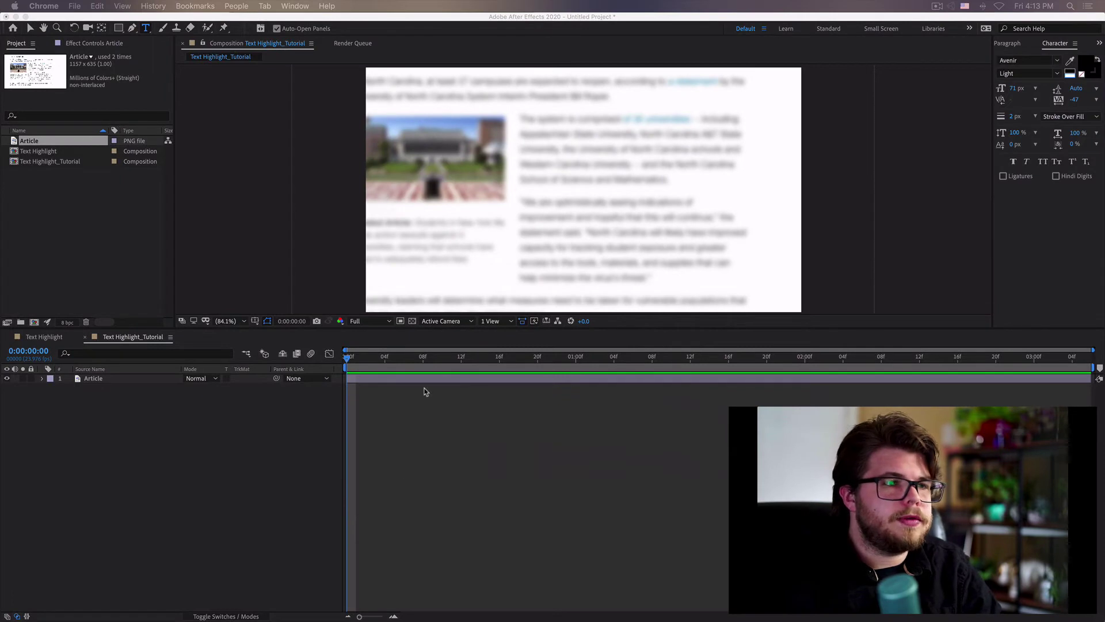
Paste the copied quote line into After Effects as a text layer and move it fully inside the upper half of the frame
left_click(393, 469)
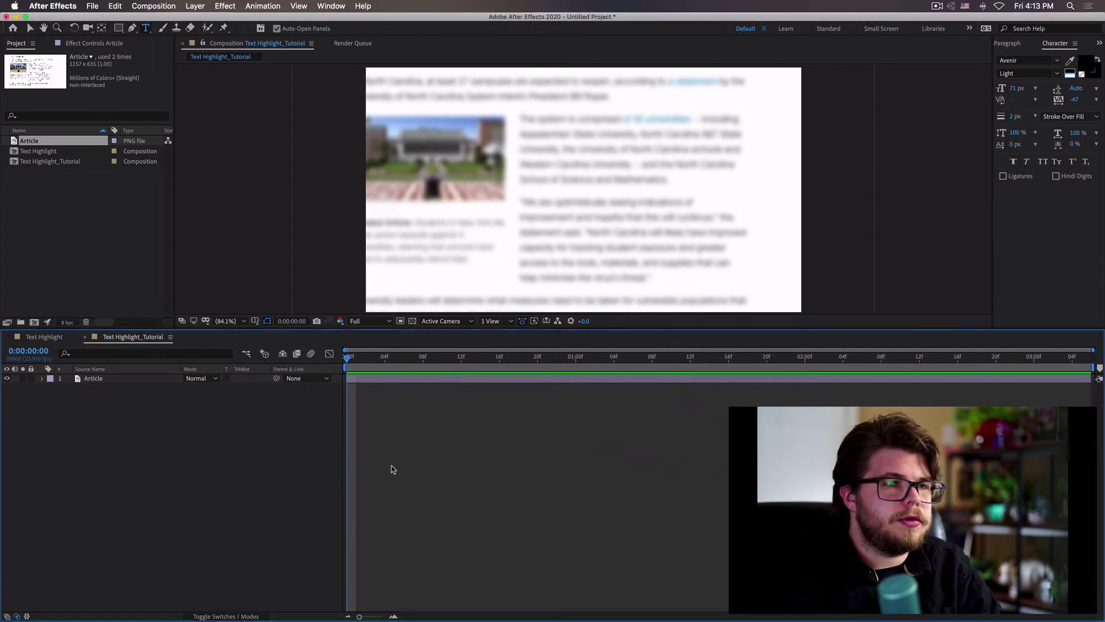
key("super+v")
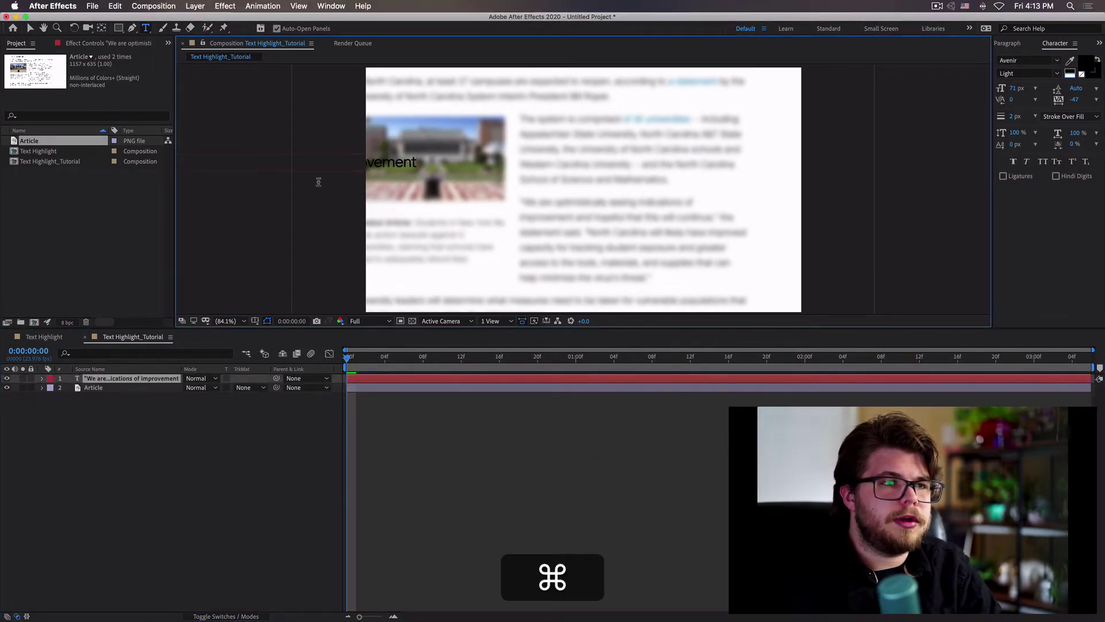
left_click(30, 28)
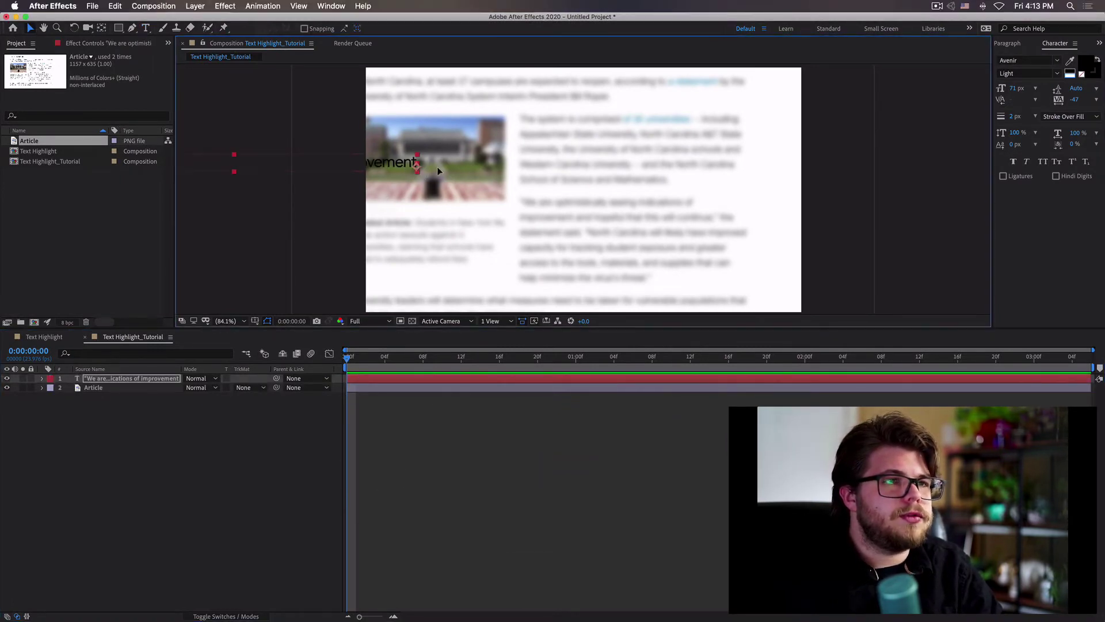
left_click_drag(401, 164, 761, 152)
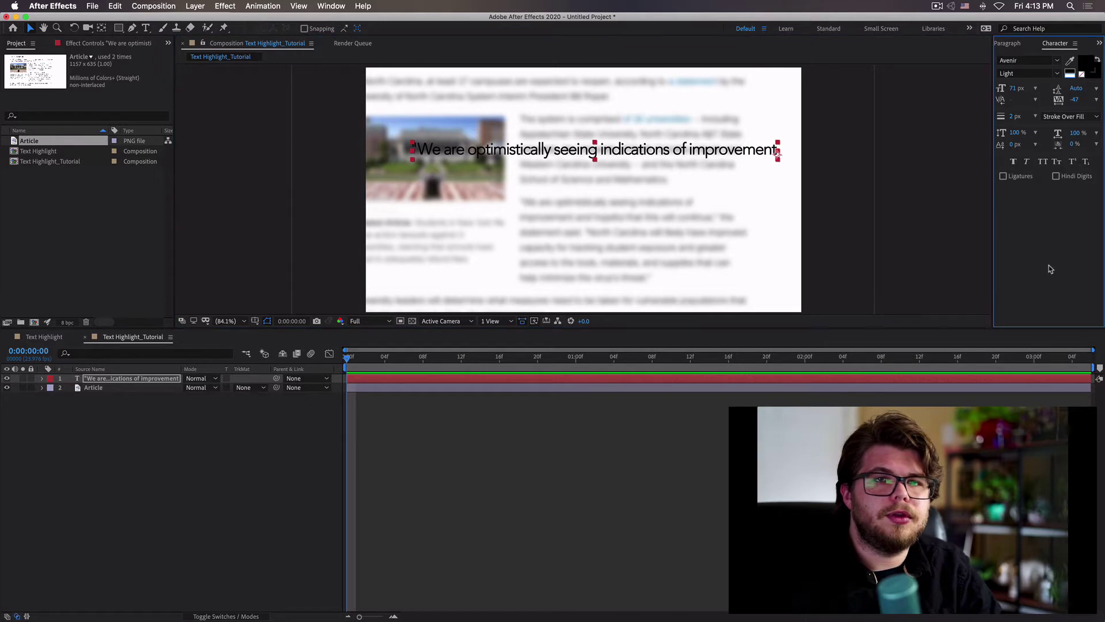
Try different character settings on the quote text, including a font size of 104 px, and undo them
double_click(660, 148)
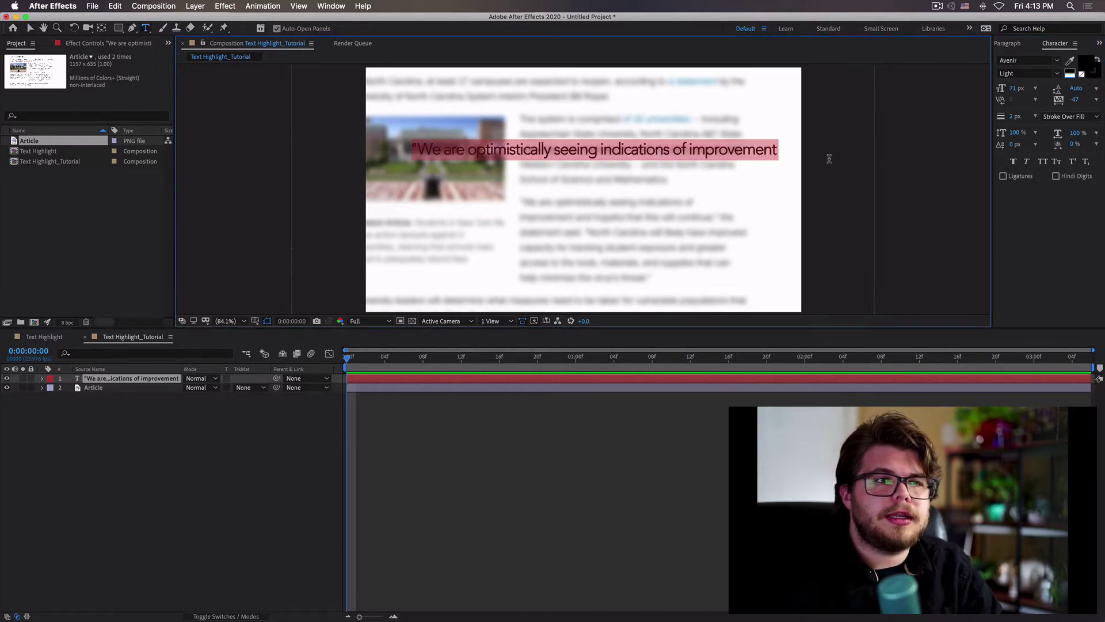
mouse_move(1014, 118)
left_mouse_down()
mouse_move(1026, 118)
mouse_move(1023, 162)
left_mouse_up()
key("super+z")
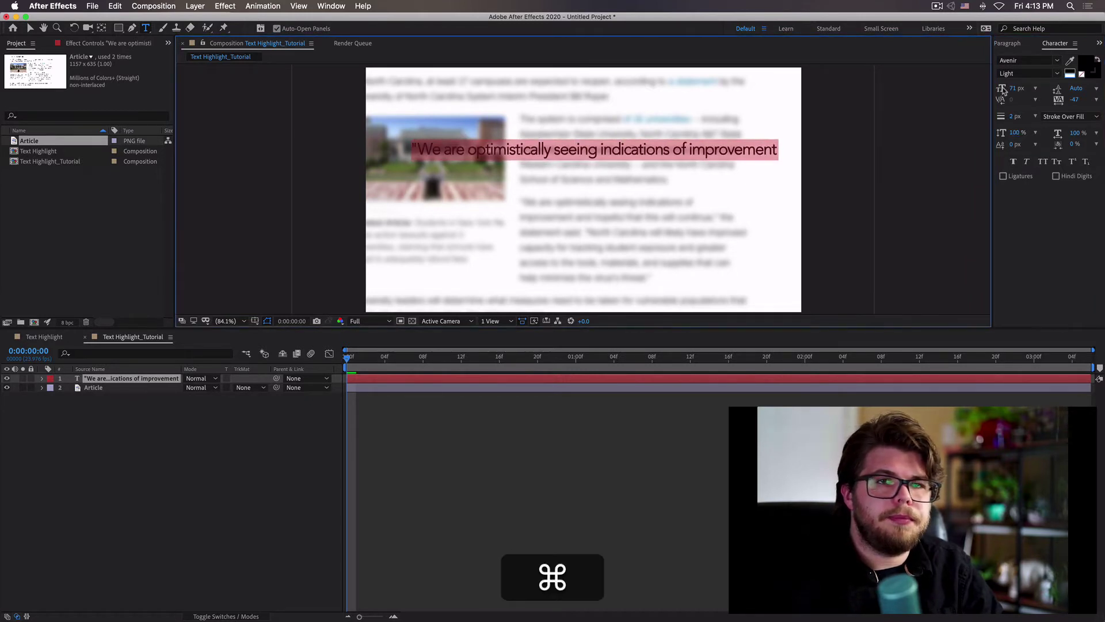
left_click_drag(1014, 89, 1036, 90)
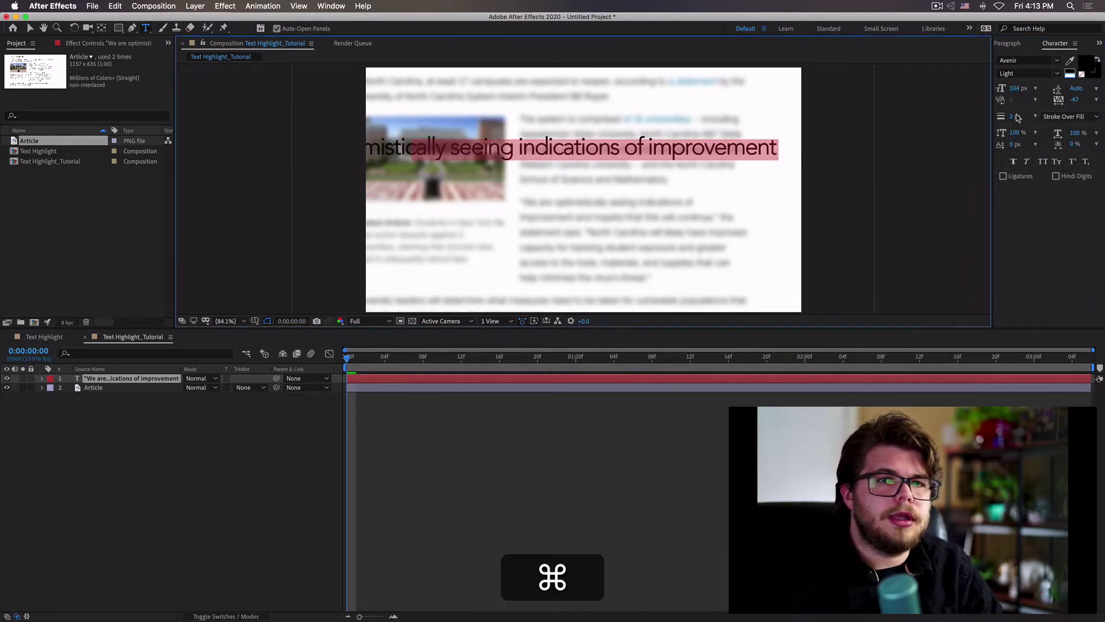
key("super+z")
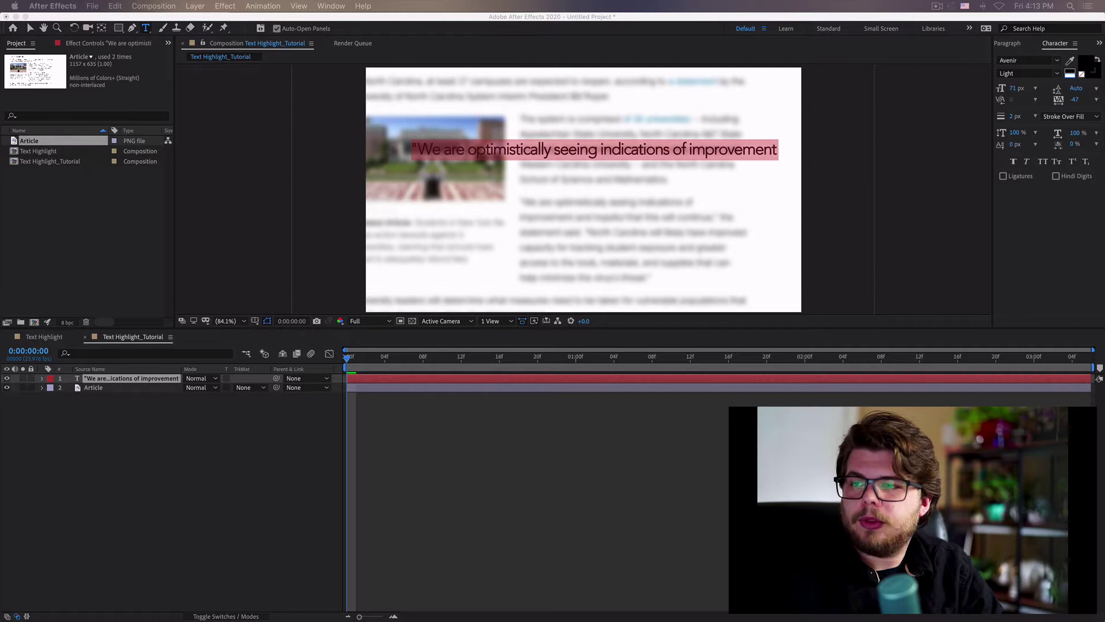
Copy "and hopeful that this will continue,"" from the CNN article in Chrome and add it as a second text layer below the first line
key("super")
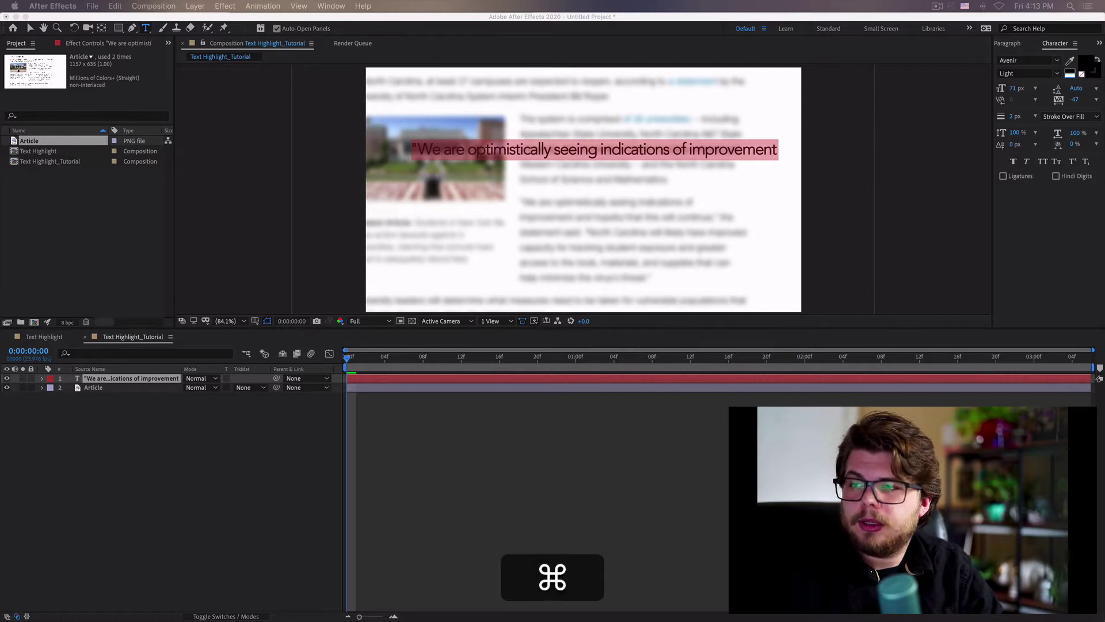
key("super+Tab")
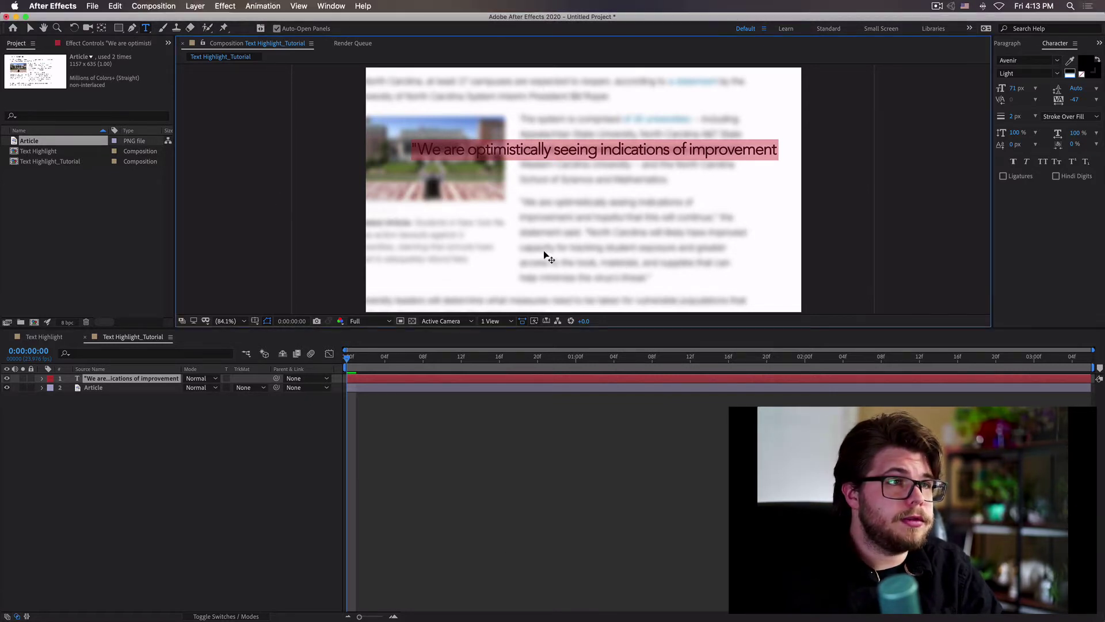
left_click(30, 28)
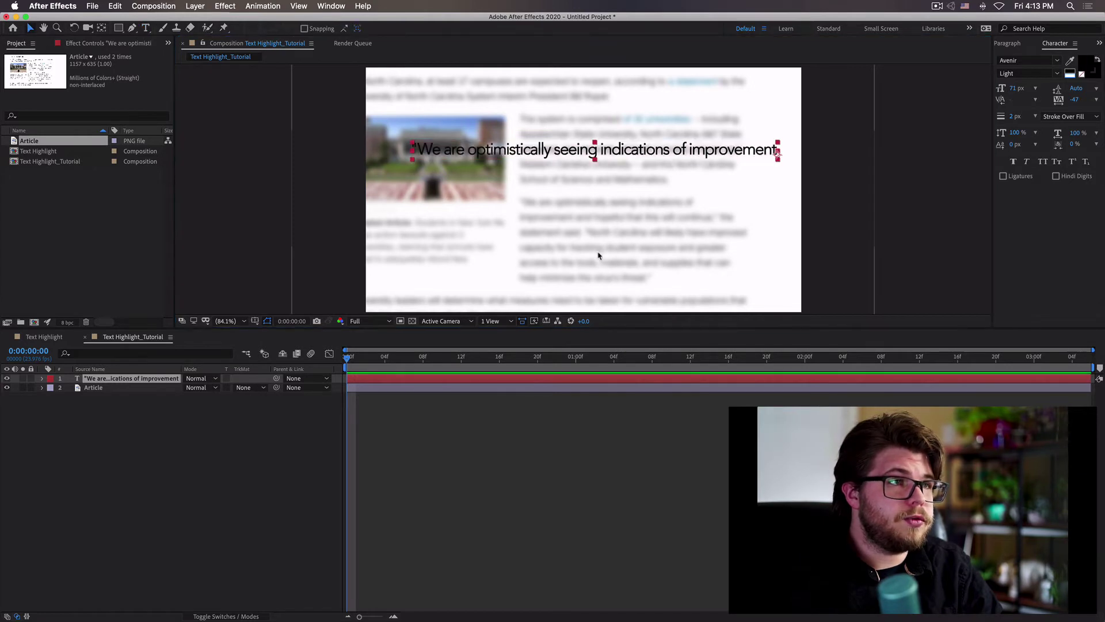
left_click(598, 254)
left_click(147, 28)
left_click(465, 214)
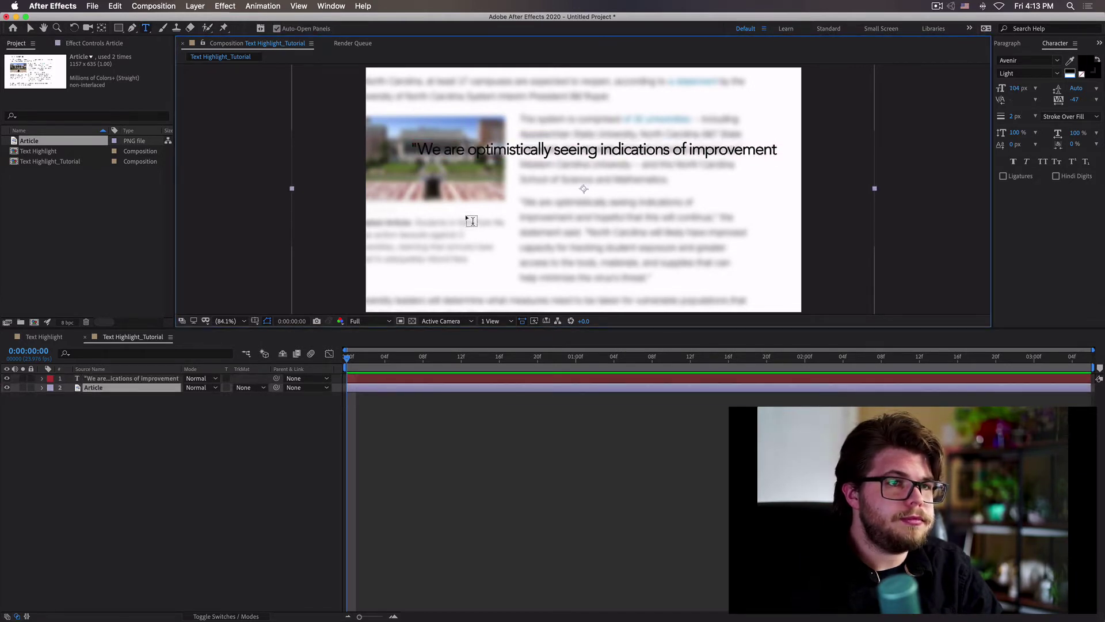
type("and hopeful that this will continue,\"")
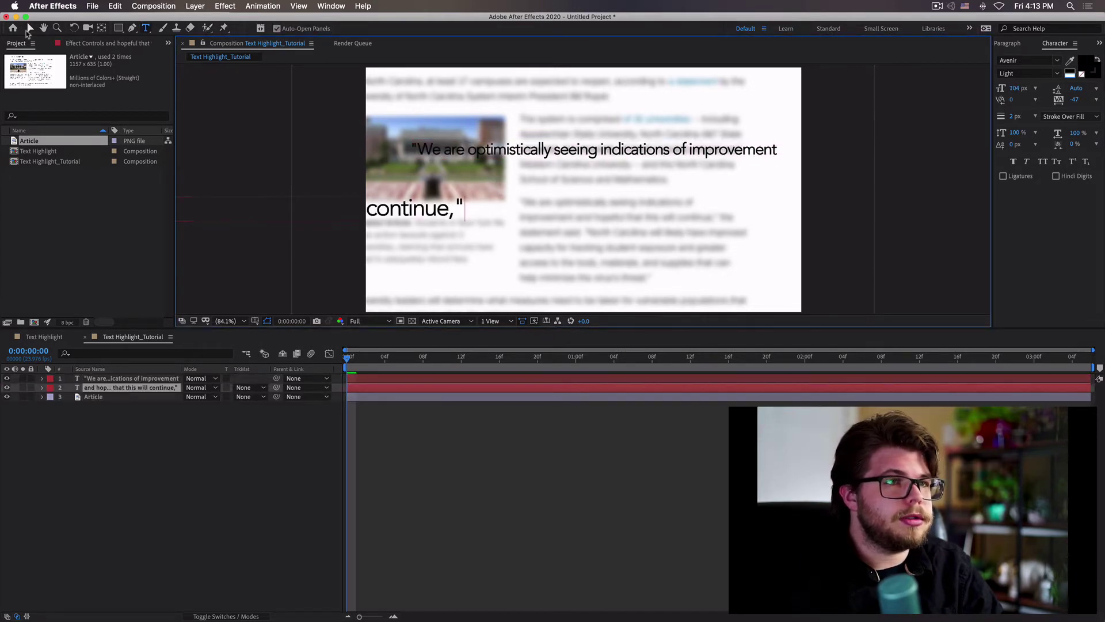
Undo the misplaced second quote line and re-add "and hopeful that this will continue,"" as a text layer inside the frame below the first line
key("super+z")
key("super+z")
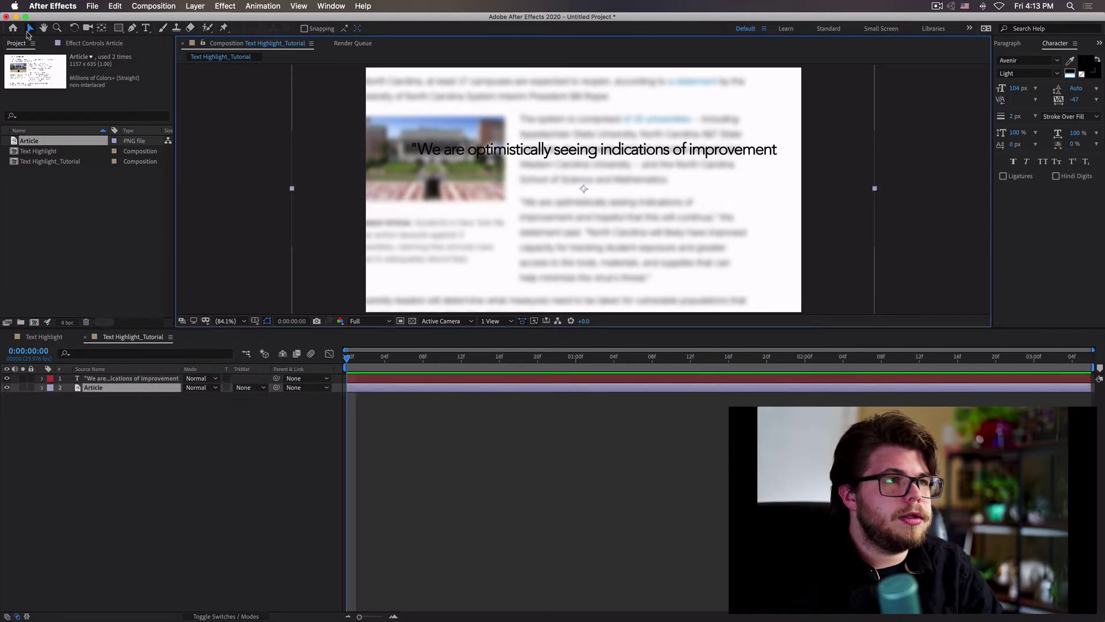
key("super+t")
left_click(492, 201)
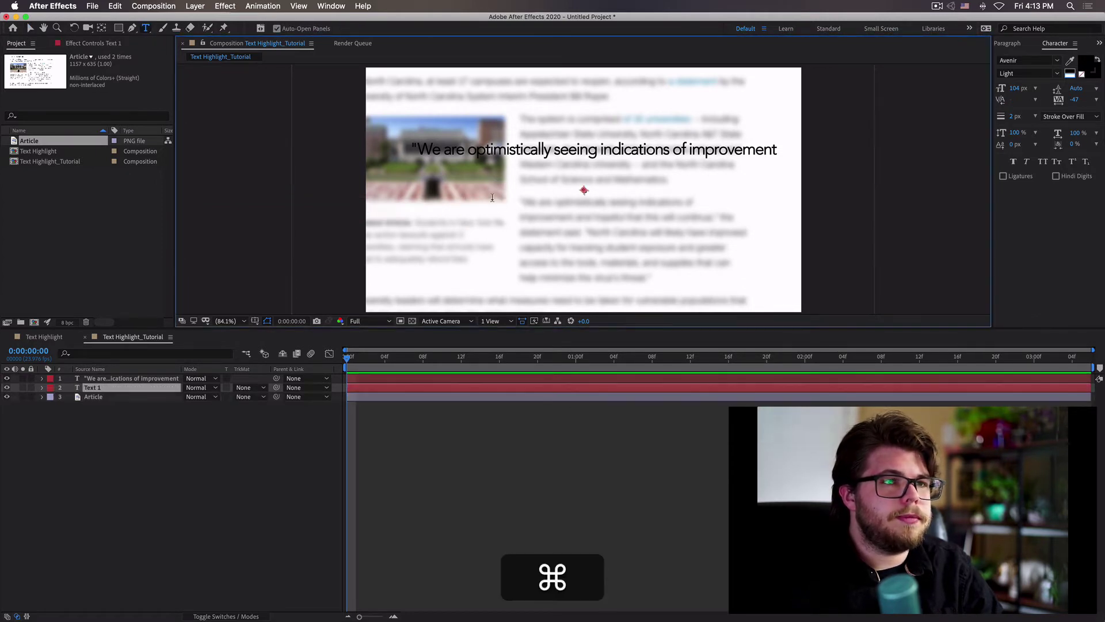
type("and hopeful that this will continue,\"")
left_click(30, 28)
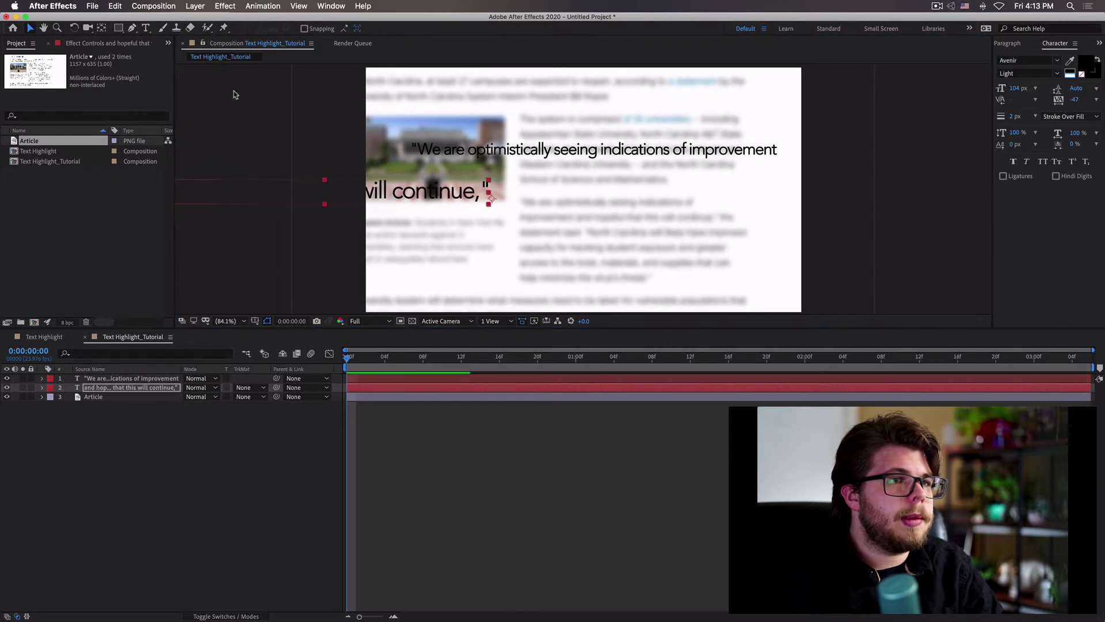
left_click_drag(477, 190, 703, 184)
Match the second quote line to the first by setting its font size to 71 px
left_click(720, 151)
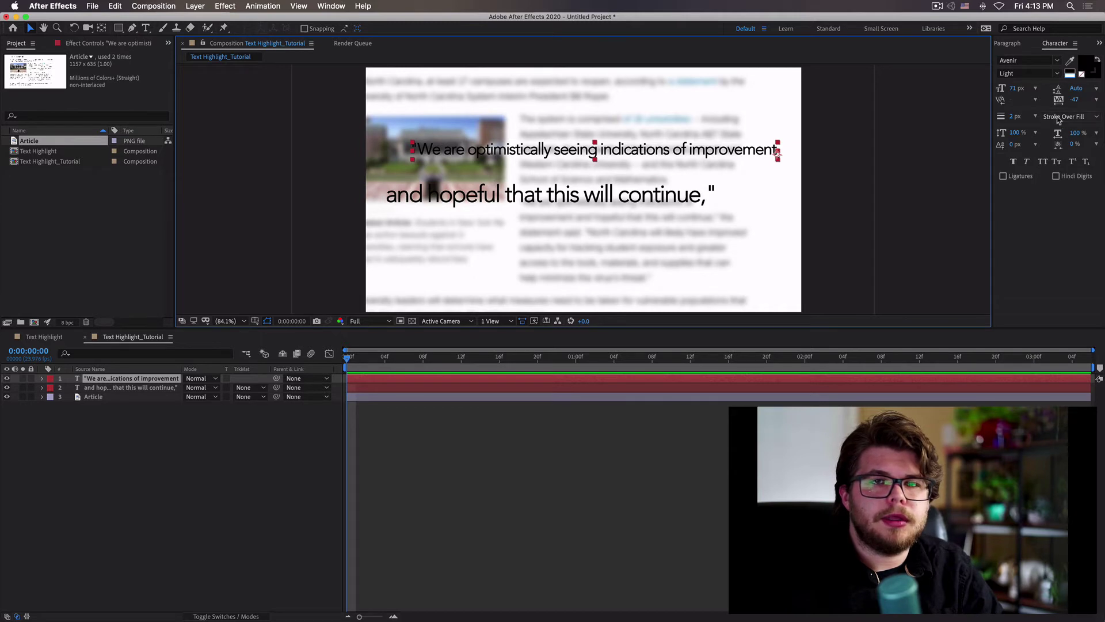
left_click(576, 198)
left_click(1015, 88)
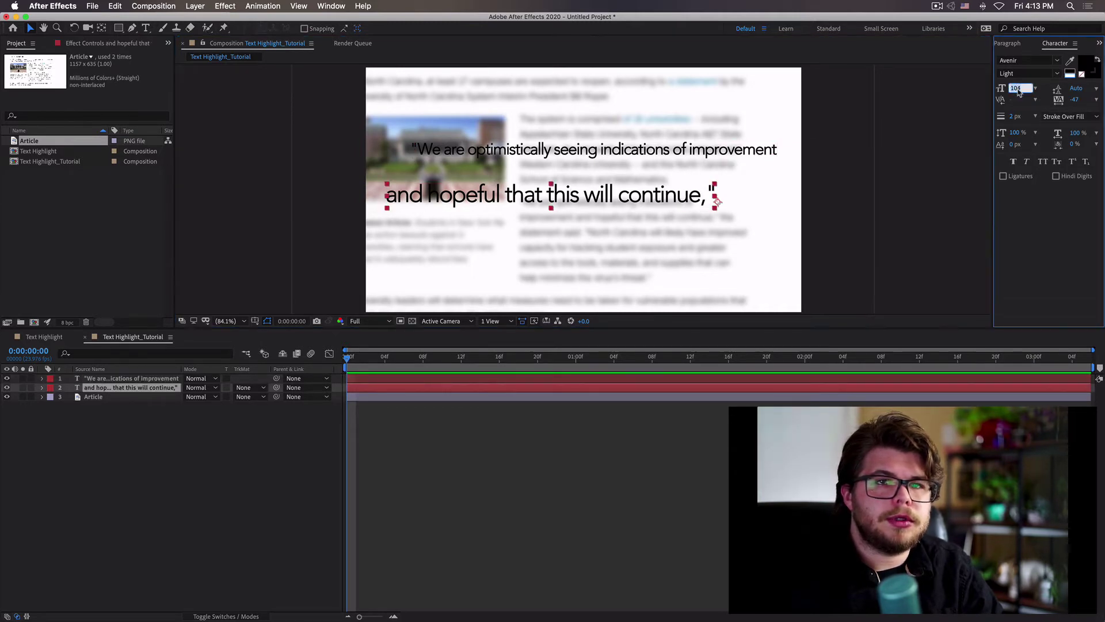
type("71")
key("Return")
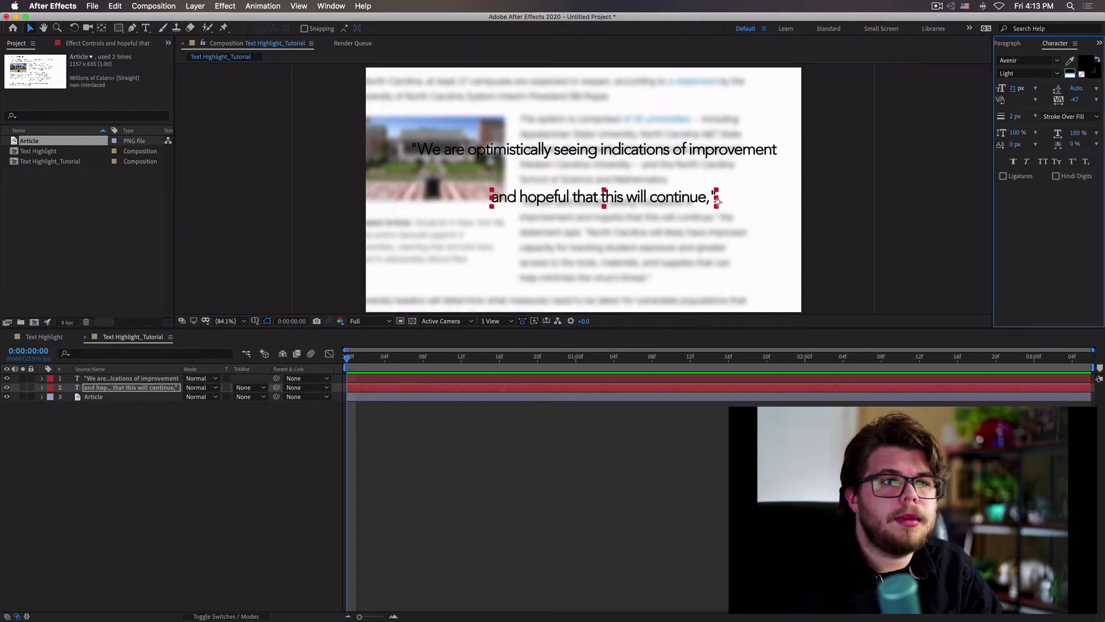
left_click(30, 28)
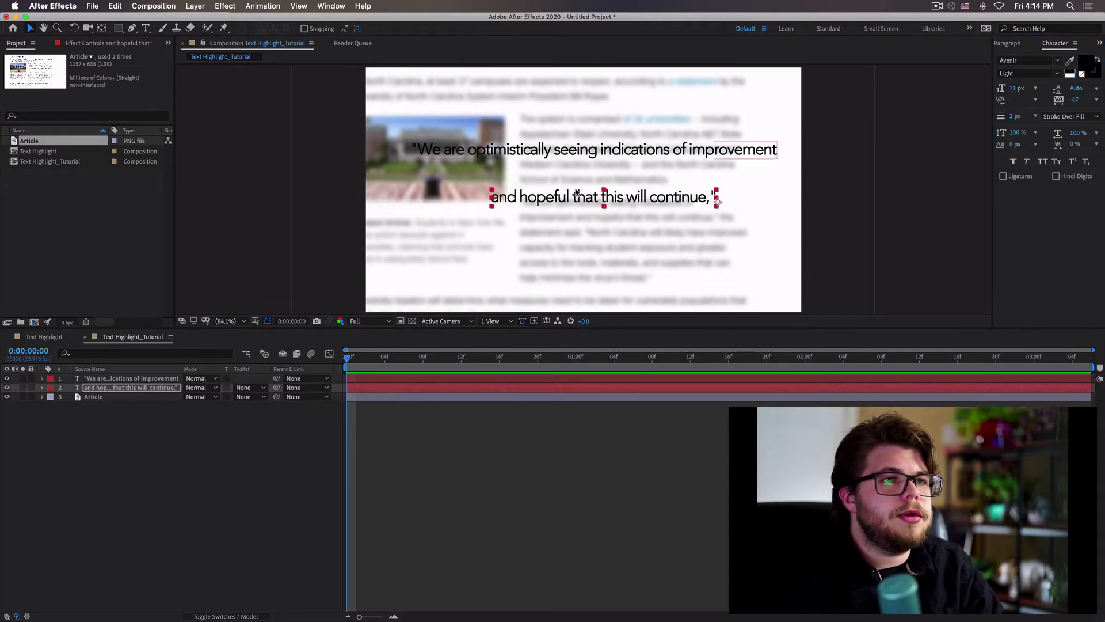
Move both quote lines so they stack closely and their left edges line up over the blurred article
left_click(599, 154)
left_click_drag(599, 164, 576, 166)
left_click_drag(608, 203, 563, 163)
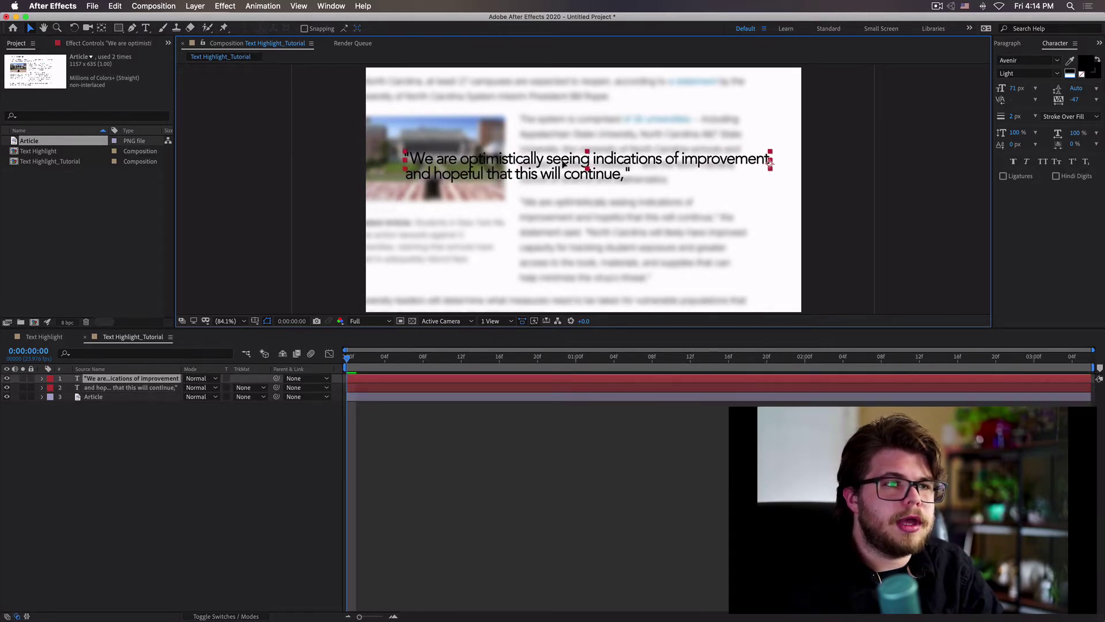
left_click(534, 143)
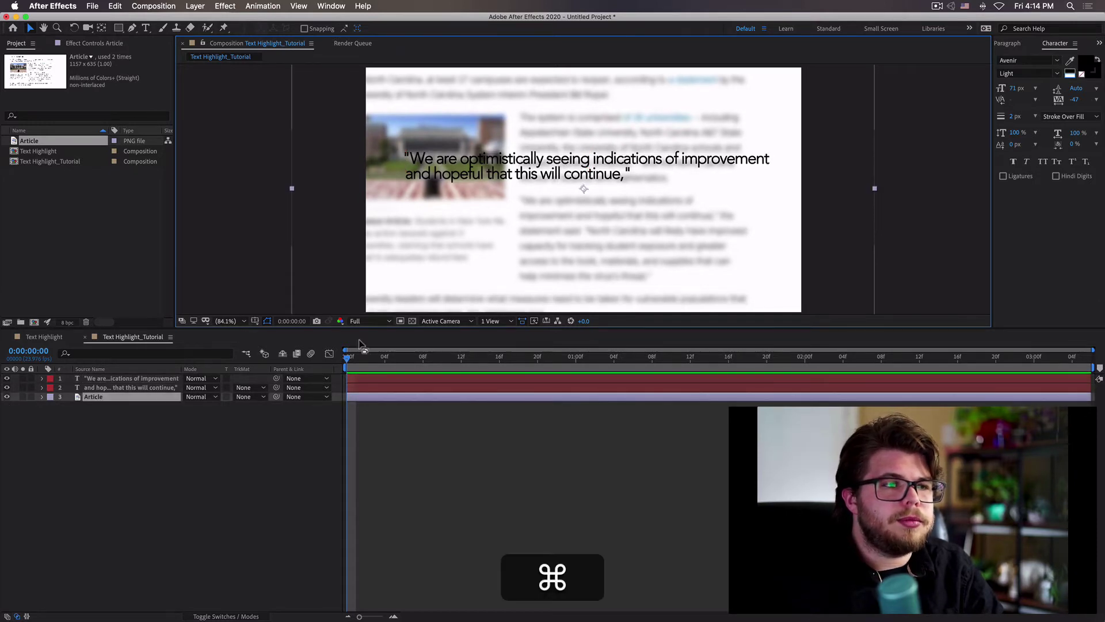
Nudge the first quote line upward to open a little more space above the second line, and deselect all layers
left_click(157, 380)
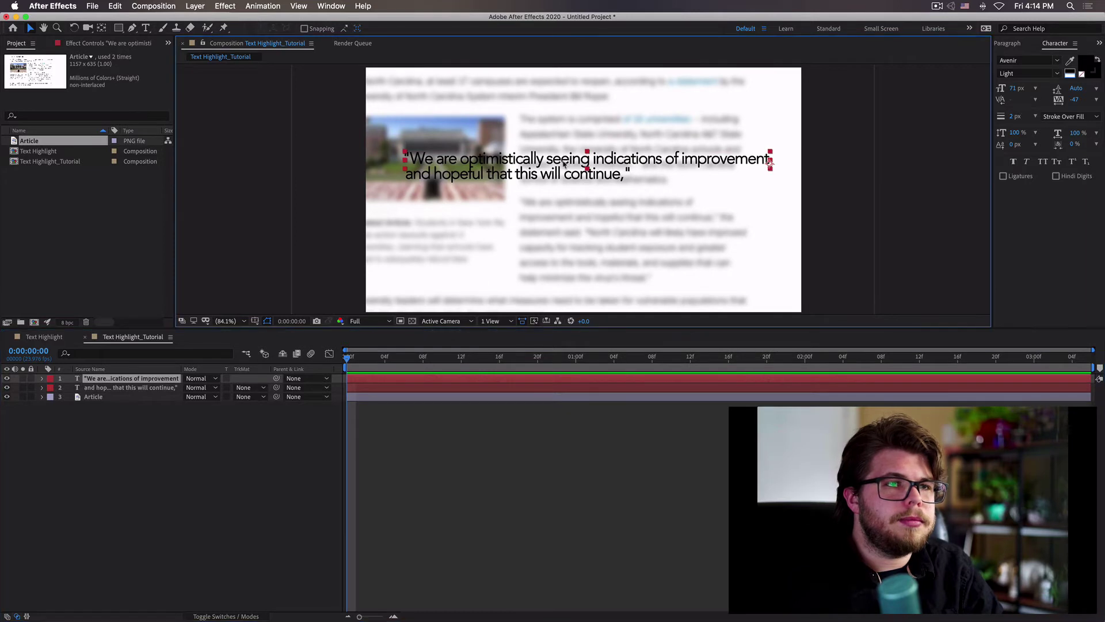
key("Up")
key("Up")
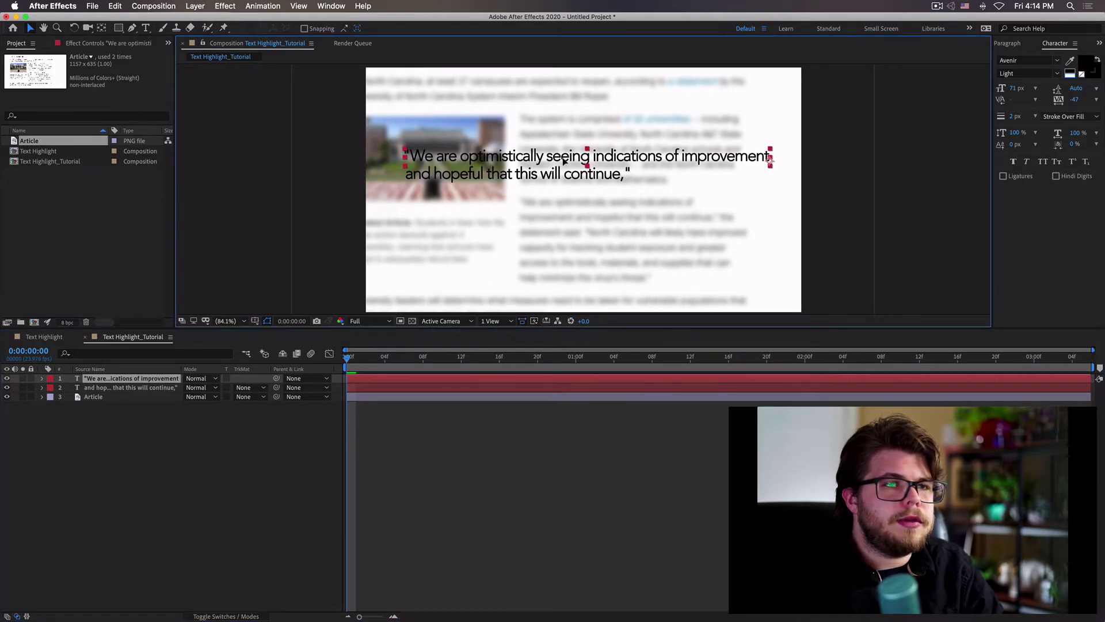
key("Up")
key("Up")
key("Up")
key("Up")
key("Up")
key("Up")
key("Up")
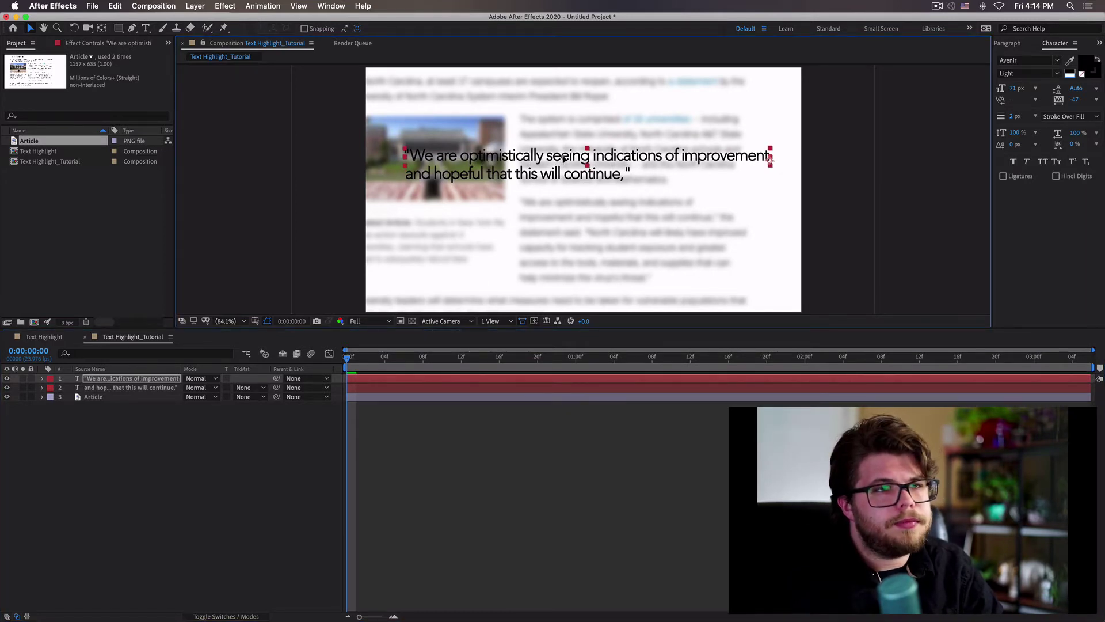
left_click(557, 248)
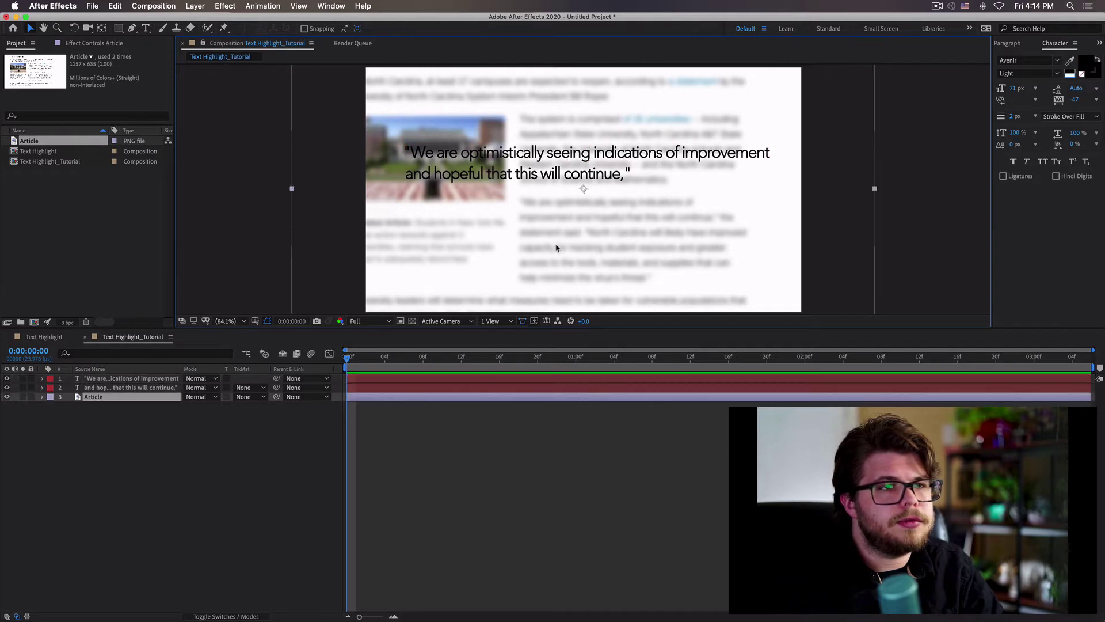
left_click(115, 495)
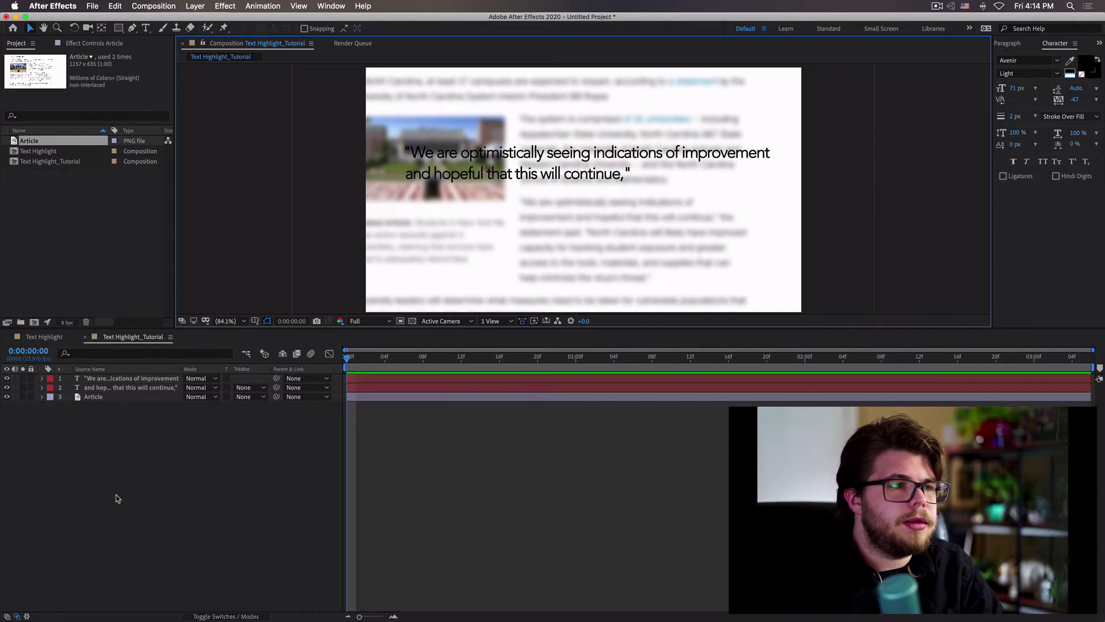
Nudge the second quote line slightly to the right under the first line's opening quotation mark
left_click(424, 167)
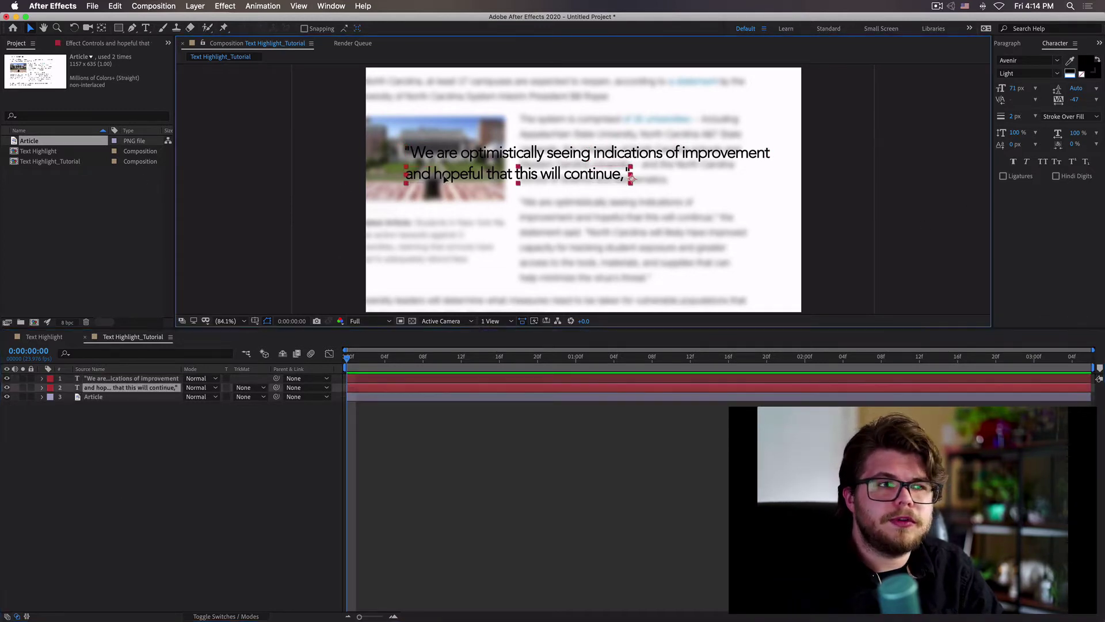
key("Right")
key("Right")
key("Right")
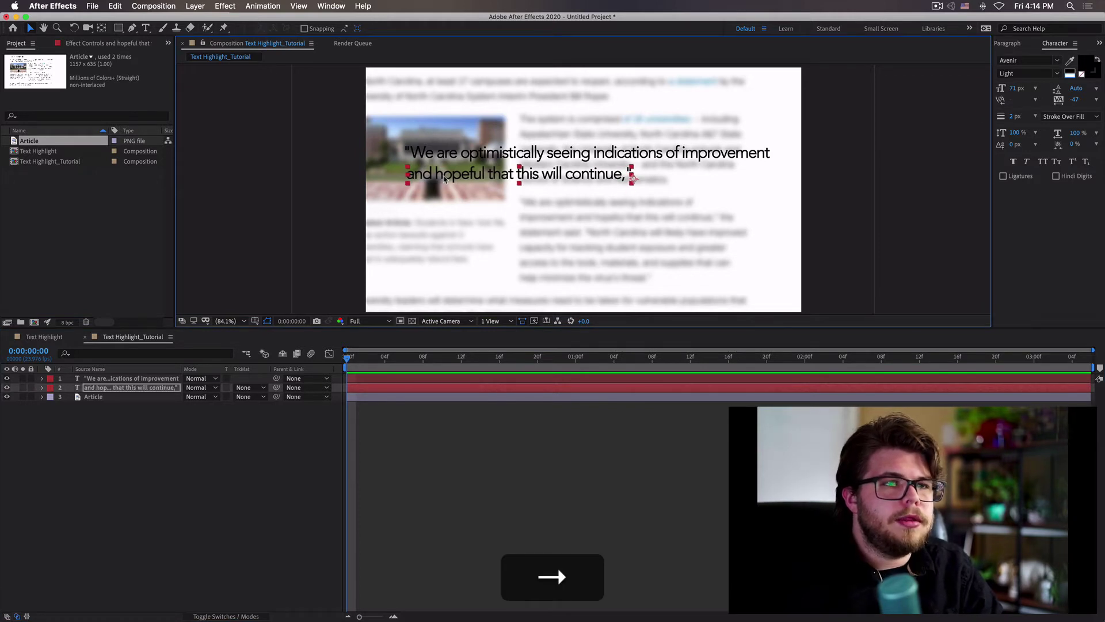
left_click(874, 216)
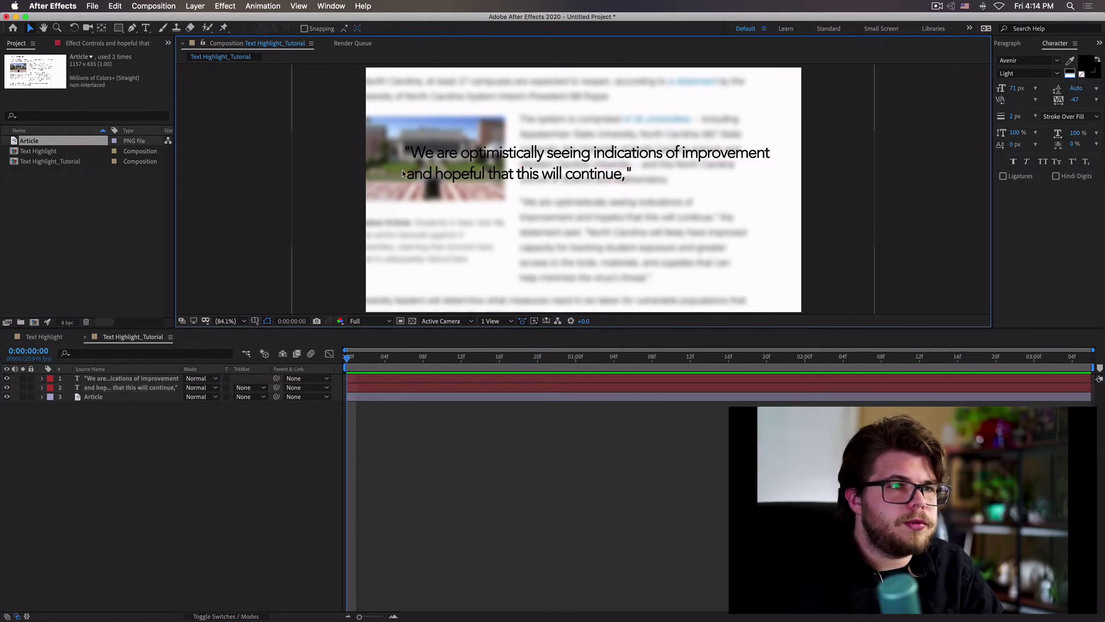
Draw a narrow vertical guide rectangle at the start of both quote lines and nudge the second line left to align with its edge
left_click(118, 28)
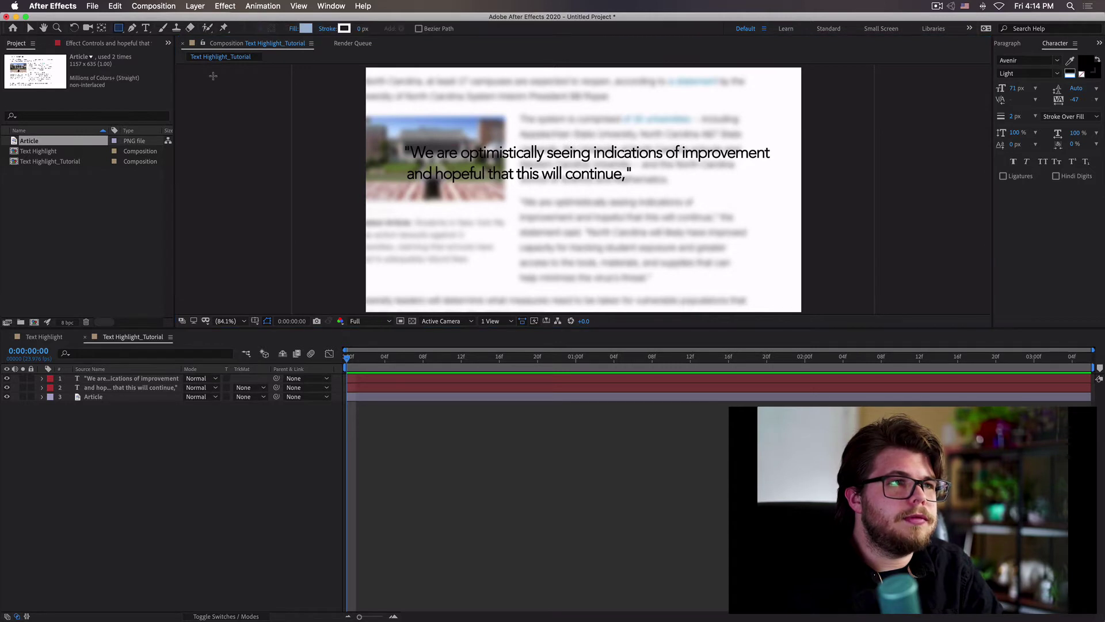
left_click_drag(383, 129, 406, 203)
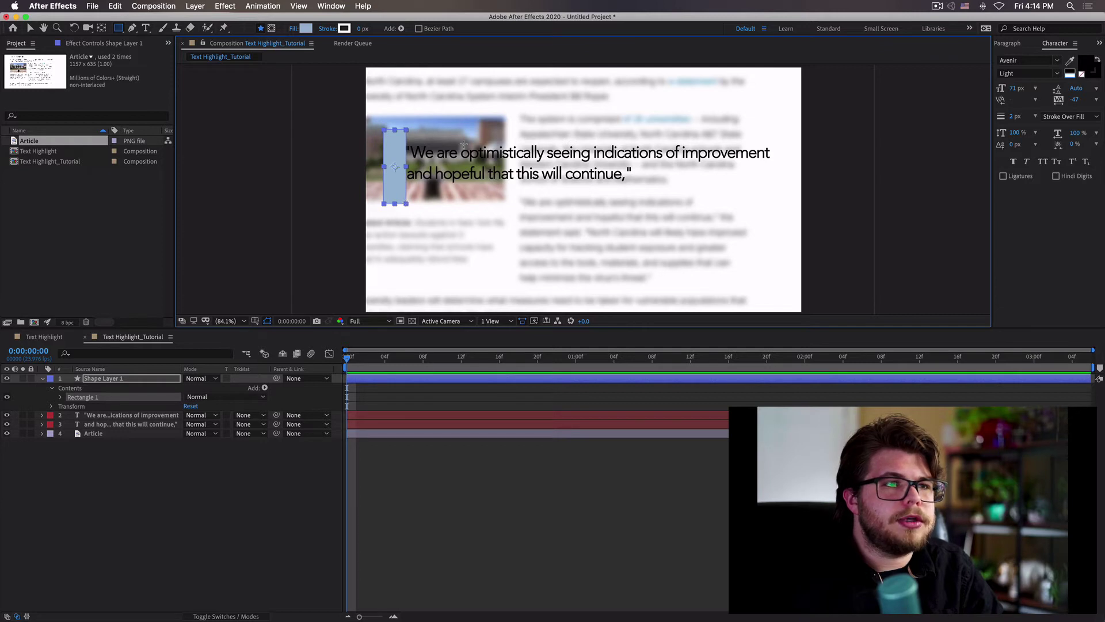
key("v")
left_click(458, 177)
key("Left")
key("Left")
key("Left")
key("Left")
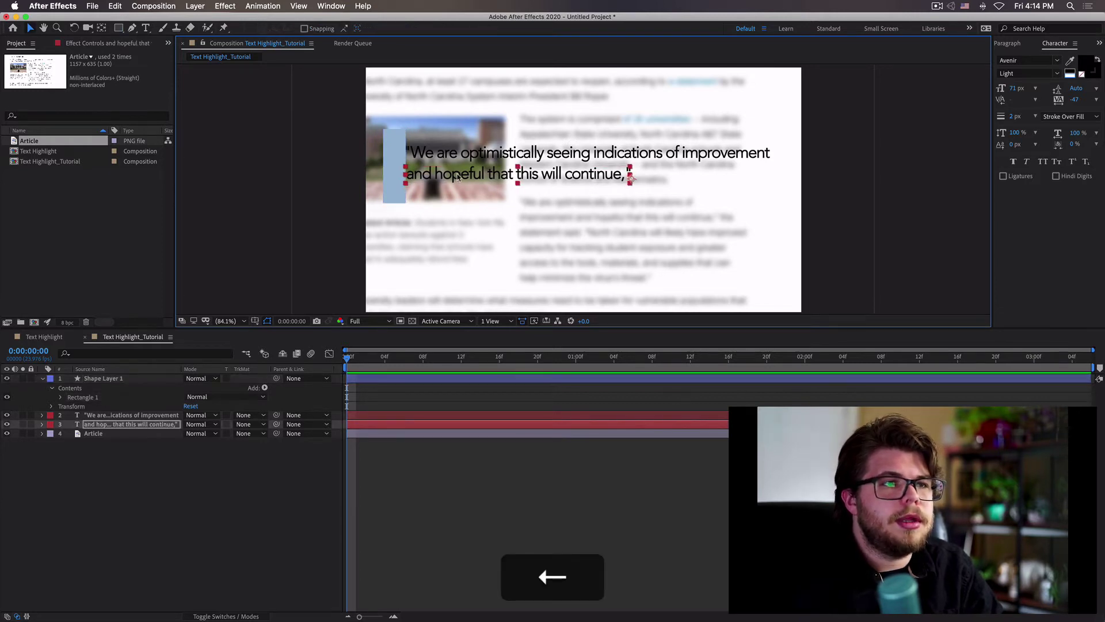
Delete the shape layer containing the guide rectangle
left_click(852, 254)
left_click(1003, 198)
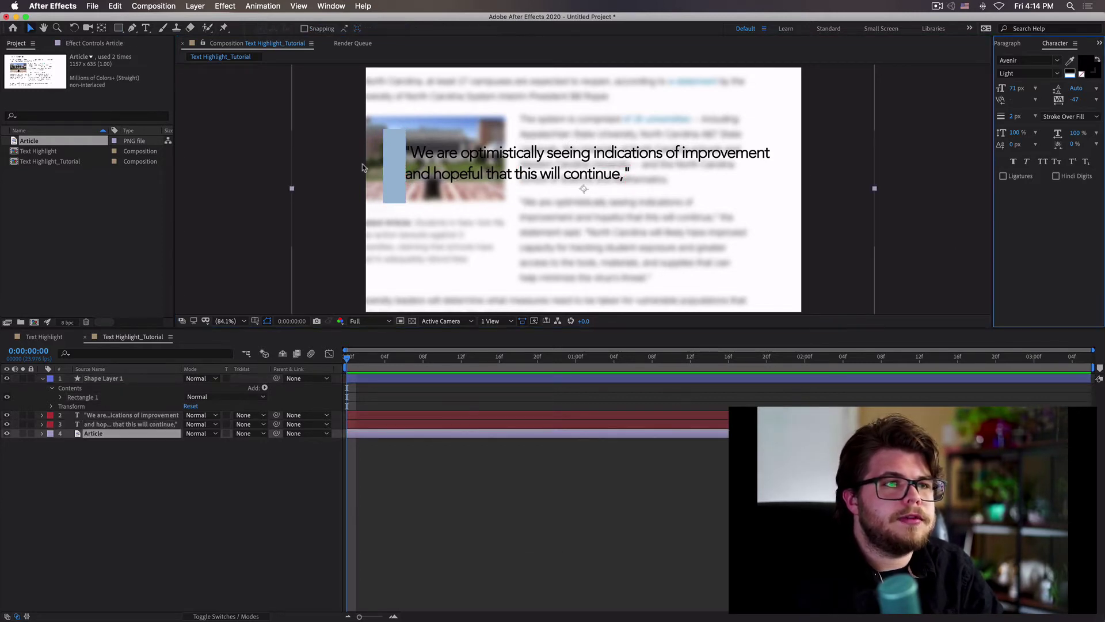
left_click(114, 380)
key("BackSpace")
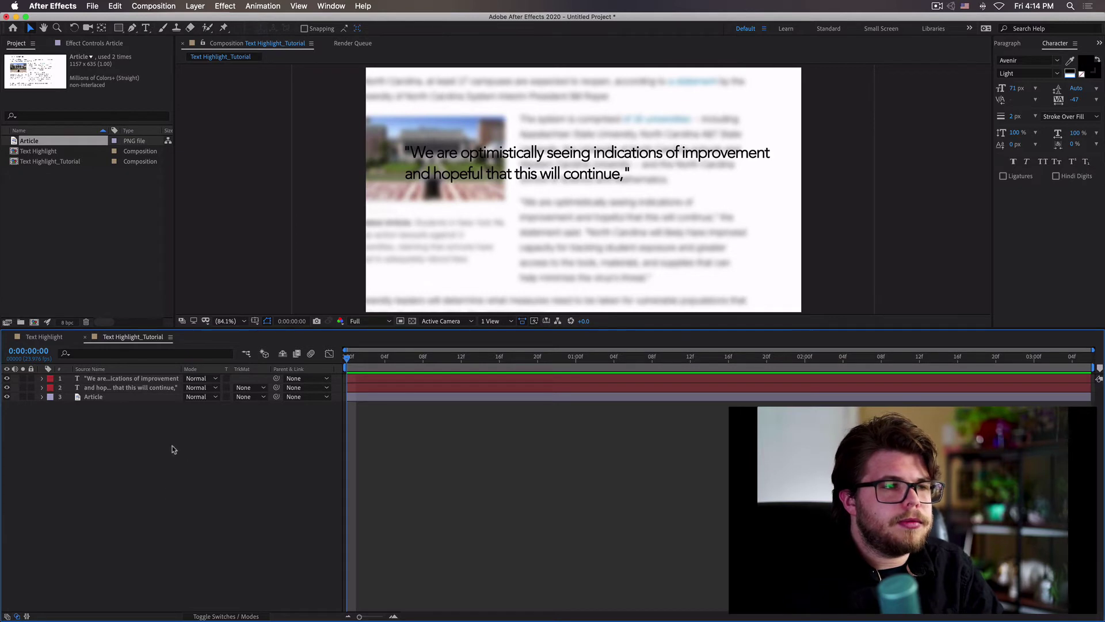
Add Opacity and Position keyframes to the first quote line at frame 8
left_click(139, 380)
key("Return")
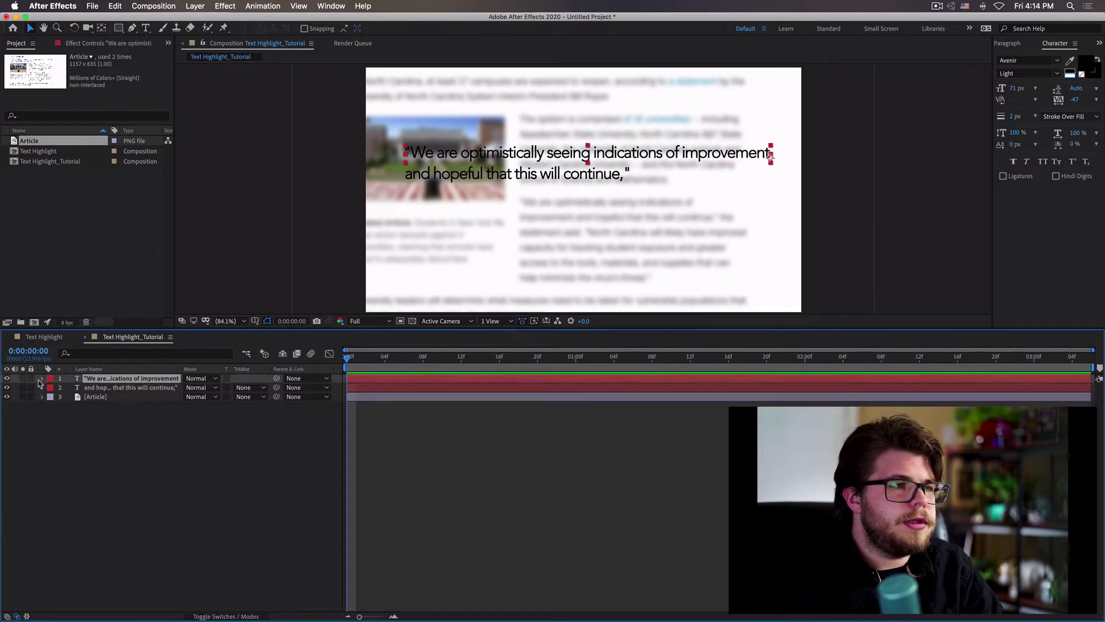
left_click(40, 379)
left_click(51, 397)
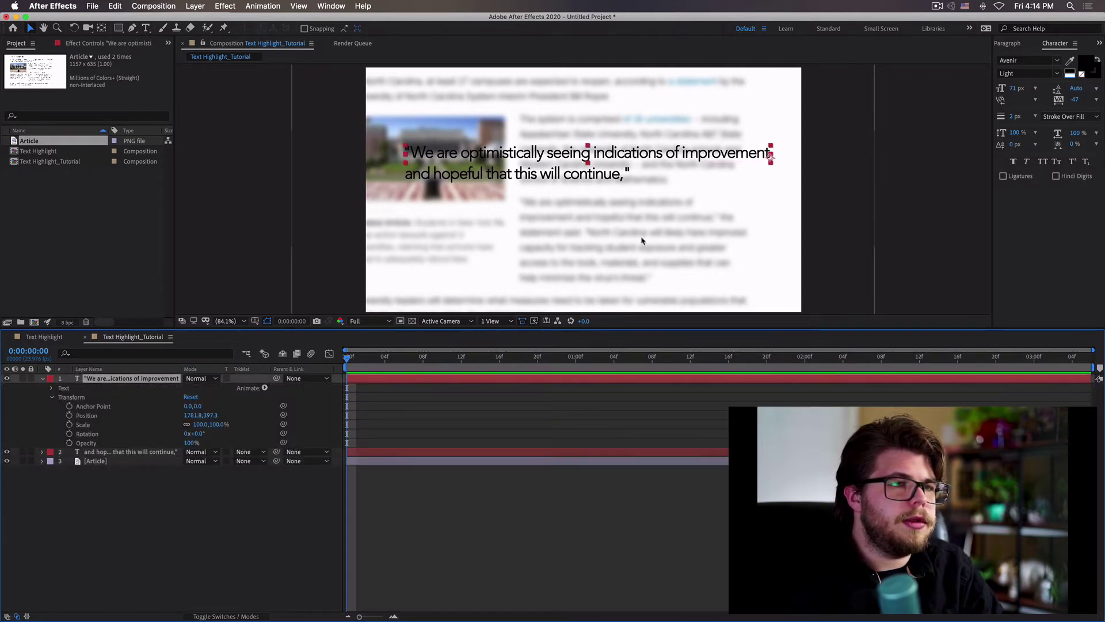
left_click(425, 360)
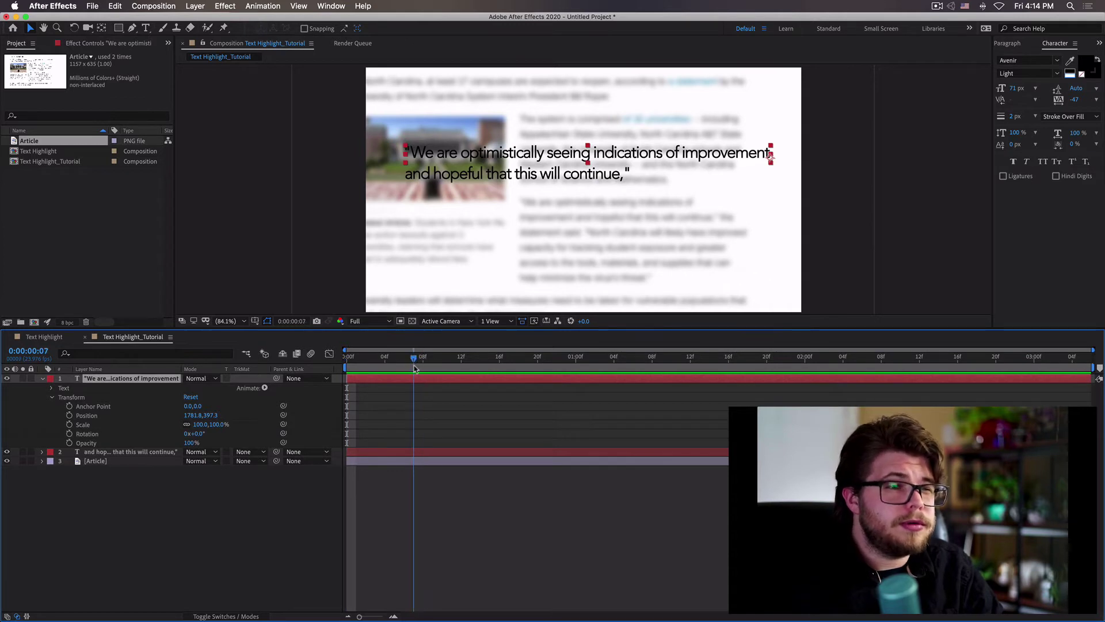
left_click(422, 368)
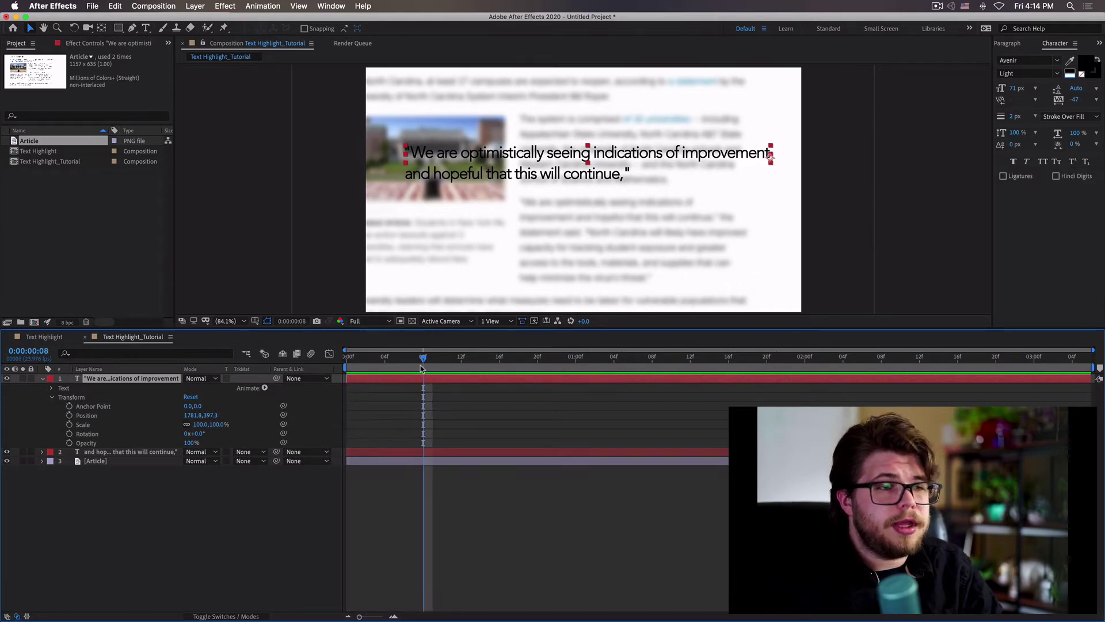
left_click(69, 443)
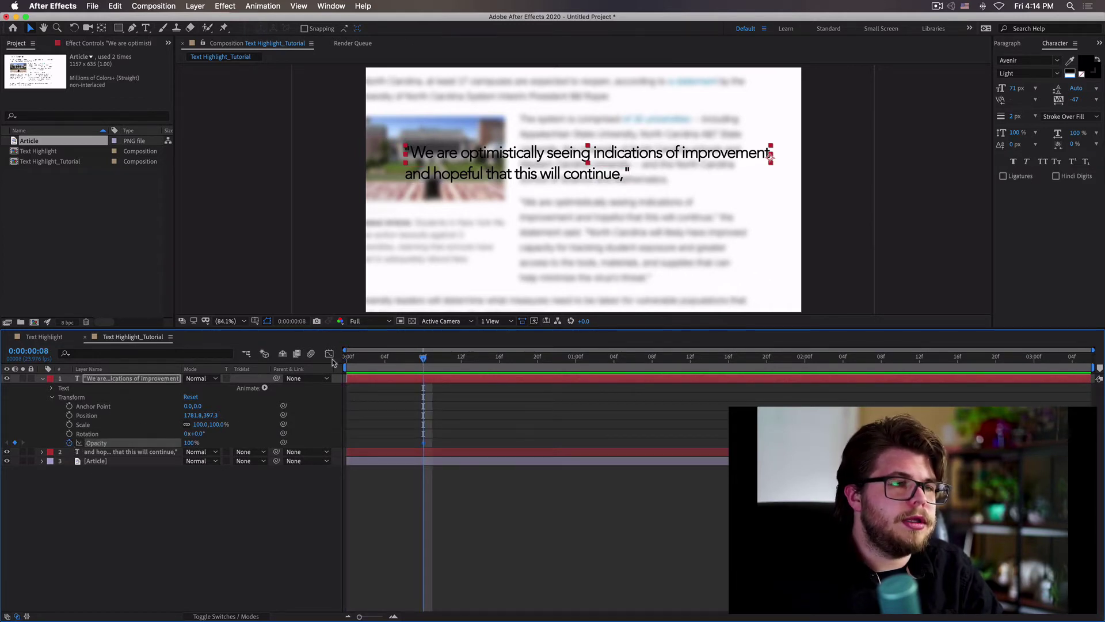
left_click(69, 415)
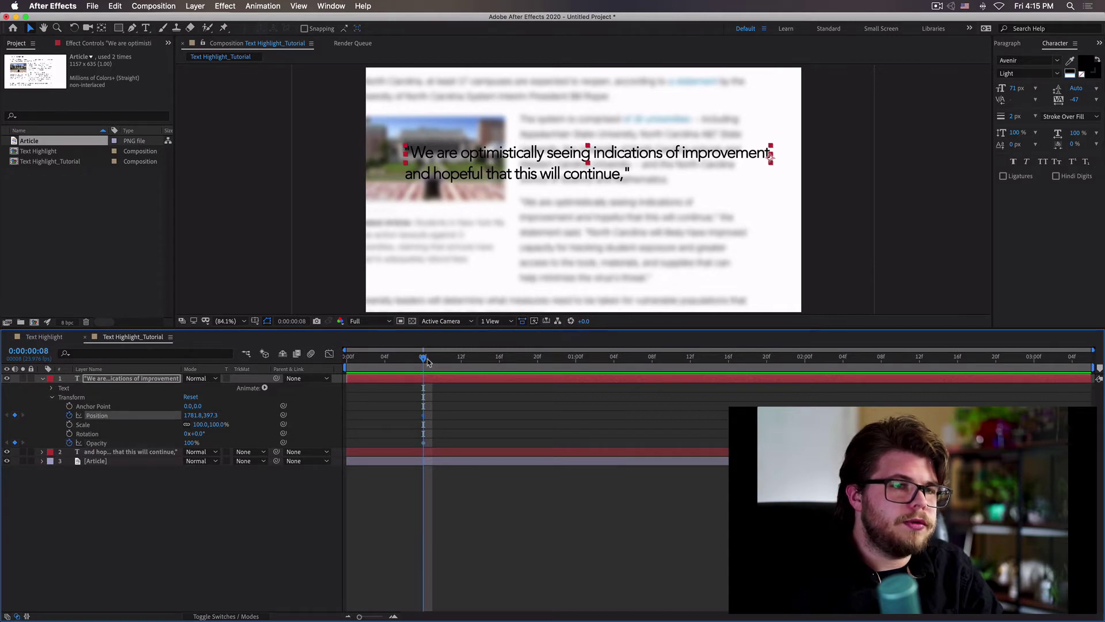
Keyframe the first quote line at frame 0 with its vertical position lowered to 464.3 and its opacity at 0%
left_click_drag(415, 361, 347, 360)
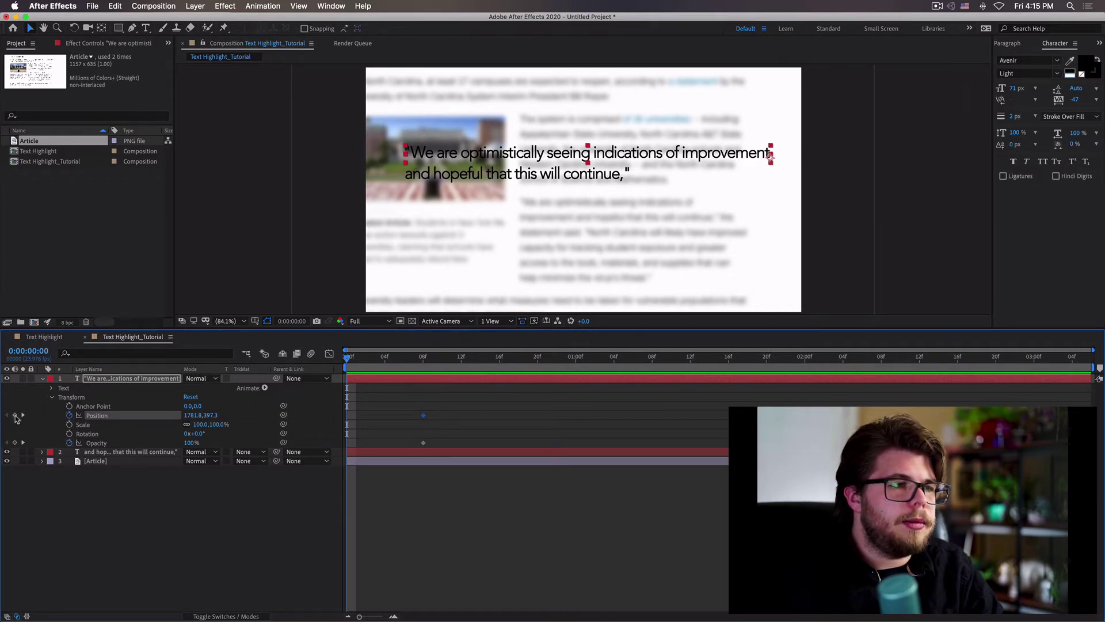
left_click(15, 442)
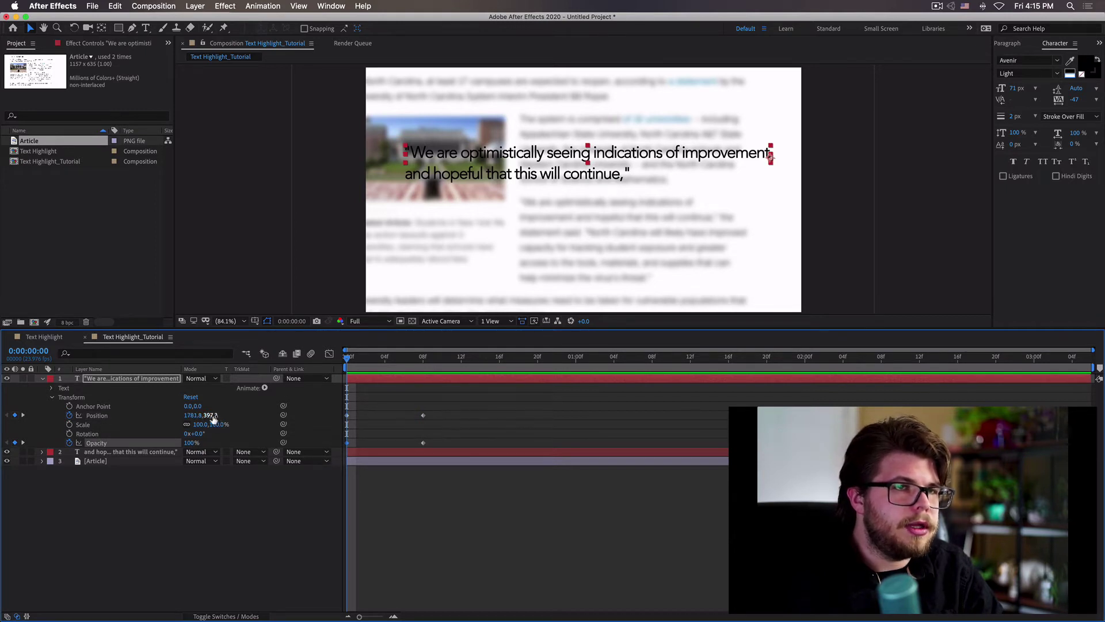
left_click_drag(213, 419, 251, 414)
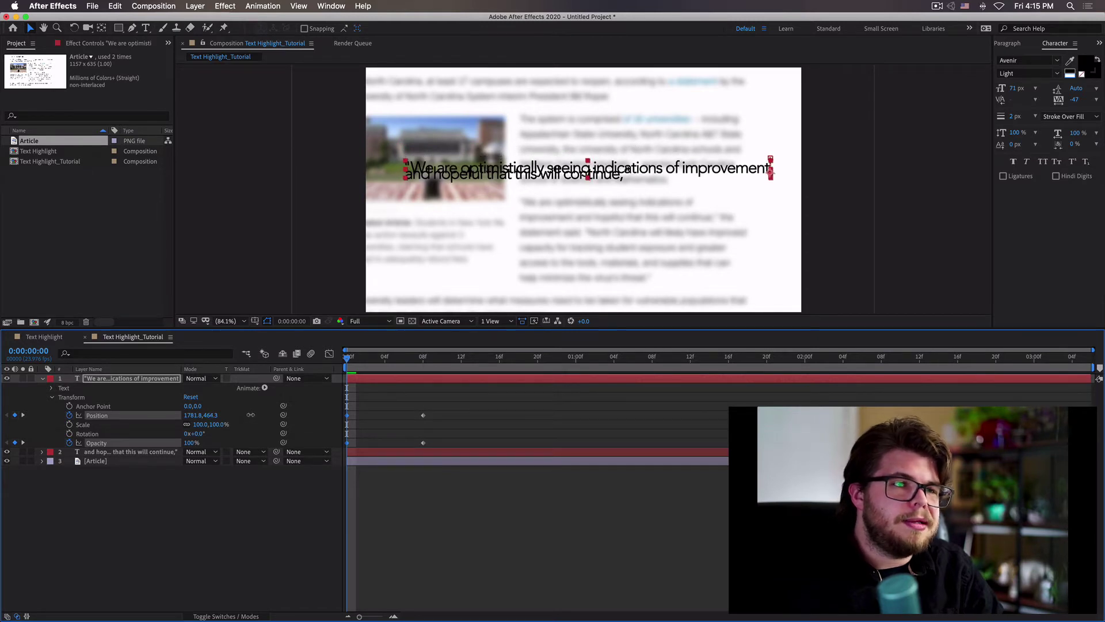
left_click(192, 443)
type("0")
key("Return")
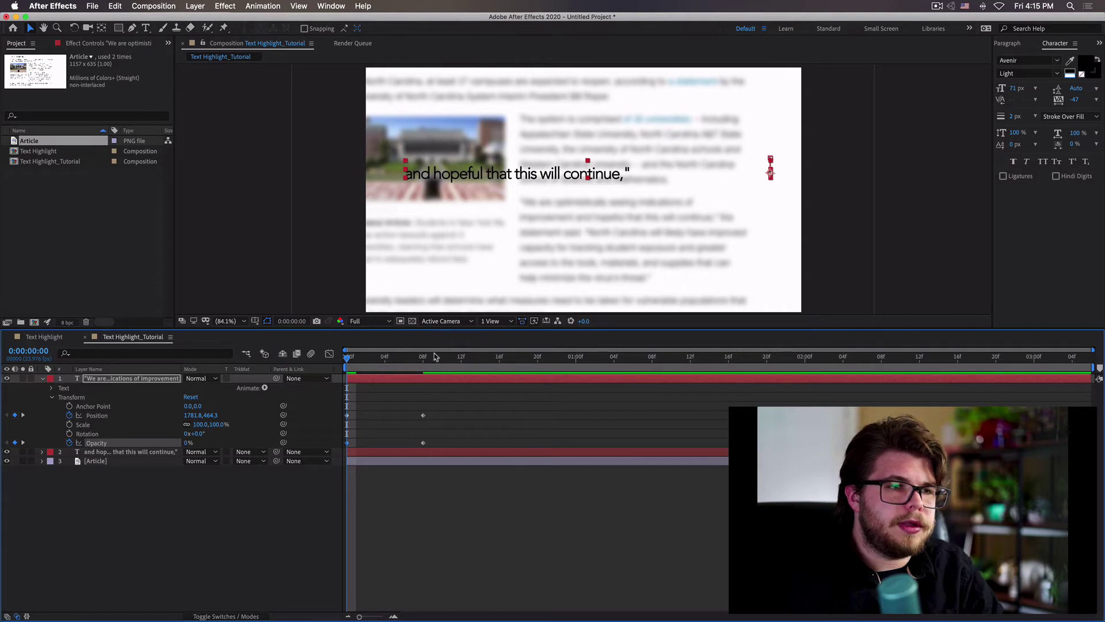
Add Position and Opacity keyframes to the second quote line at frame 8
left_click(42, 451)
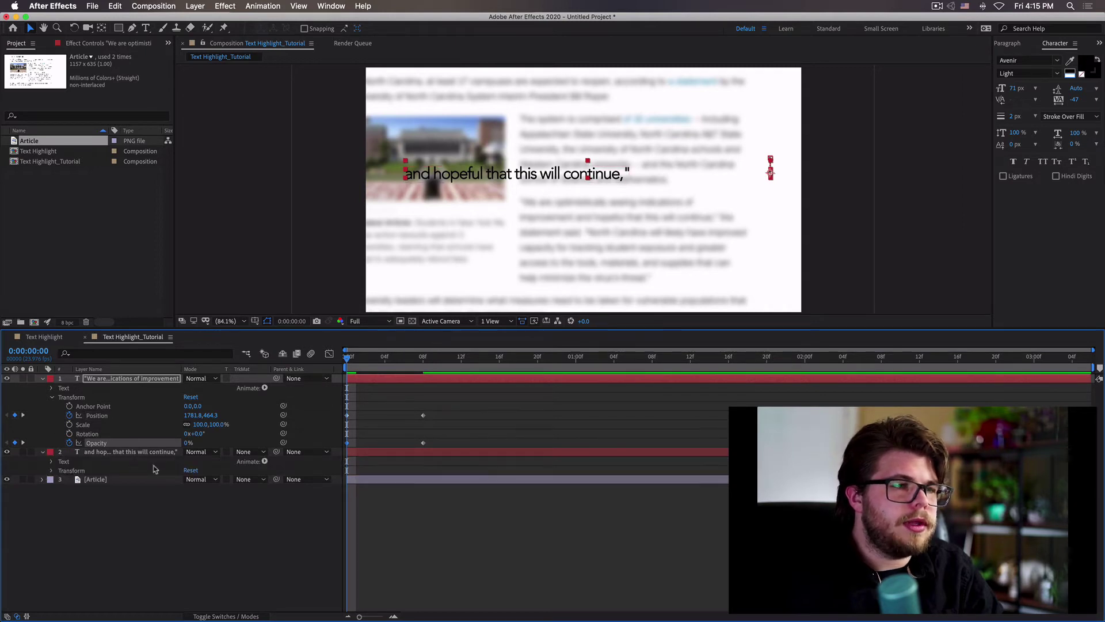
left_click(52, 471)
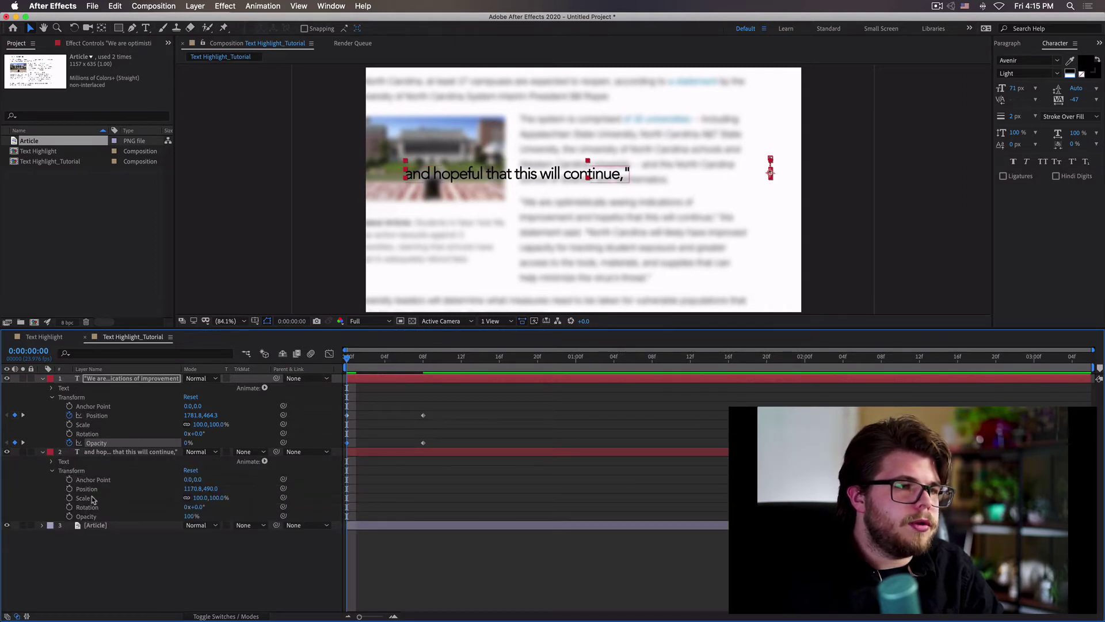
left_click(426, 359)
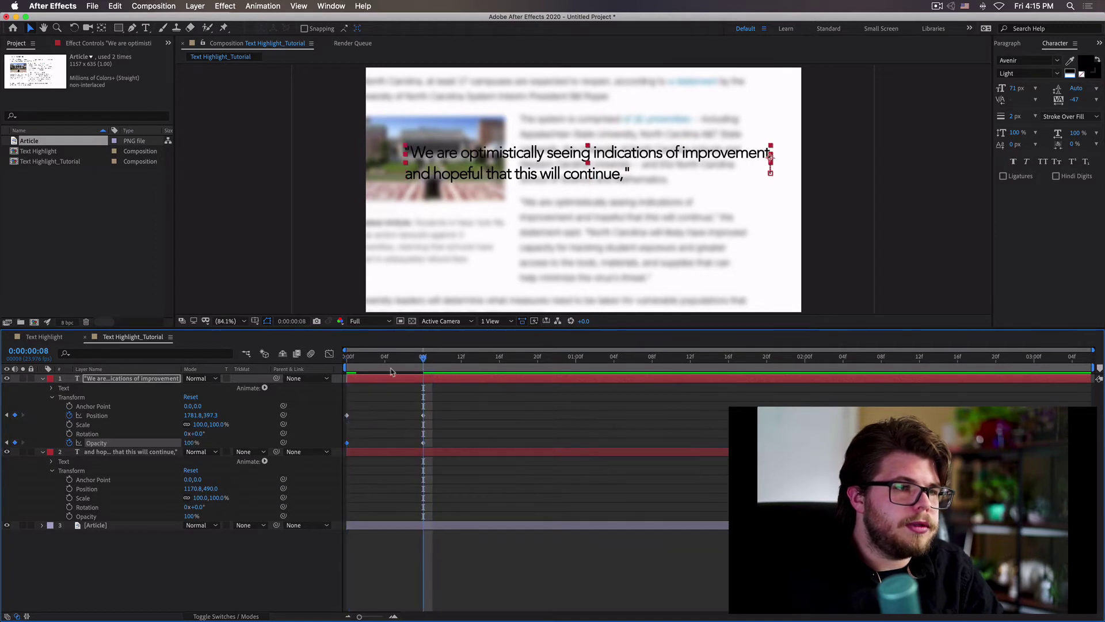
left_click(69, 488)
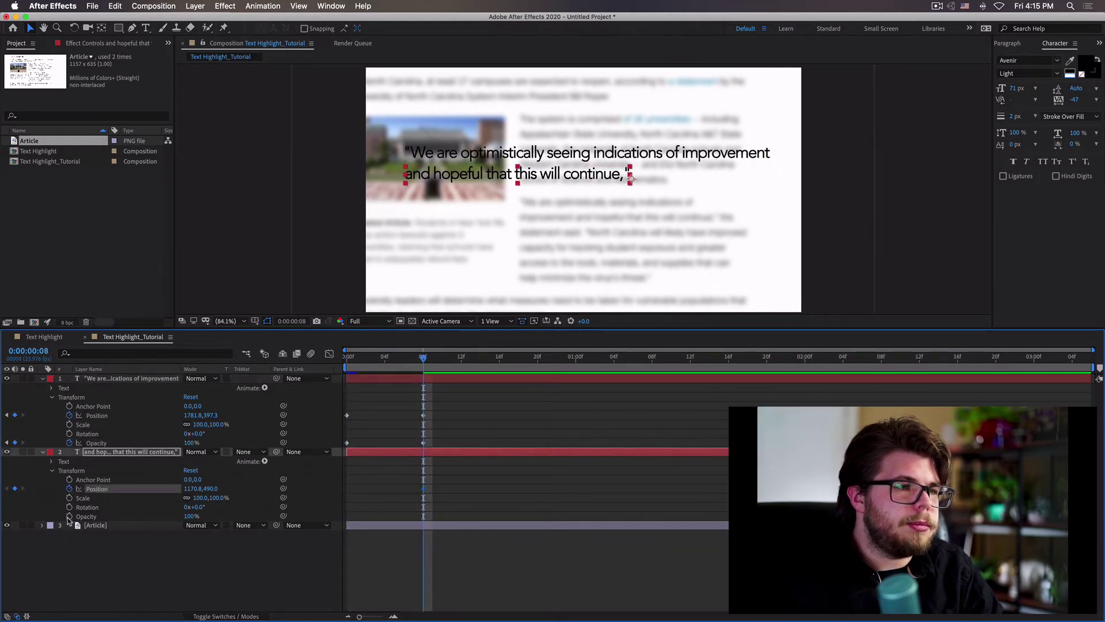
left_click(69, 516)
Keyframe the second quote line at frame 0 with its vertical position lowered to 528.0 and its opacity at 0%
key("Home")
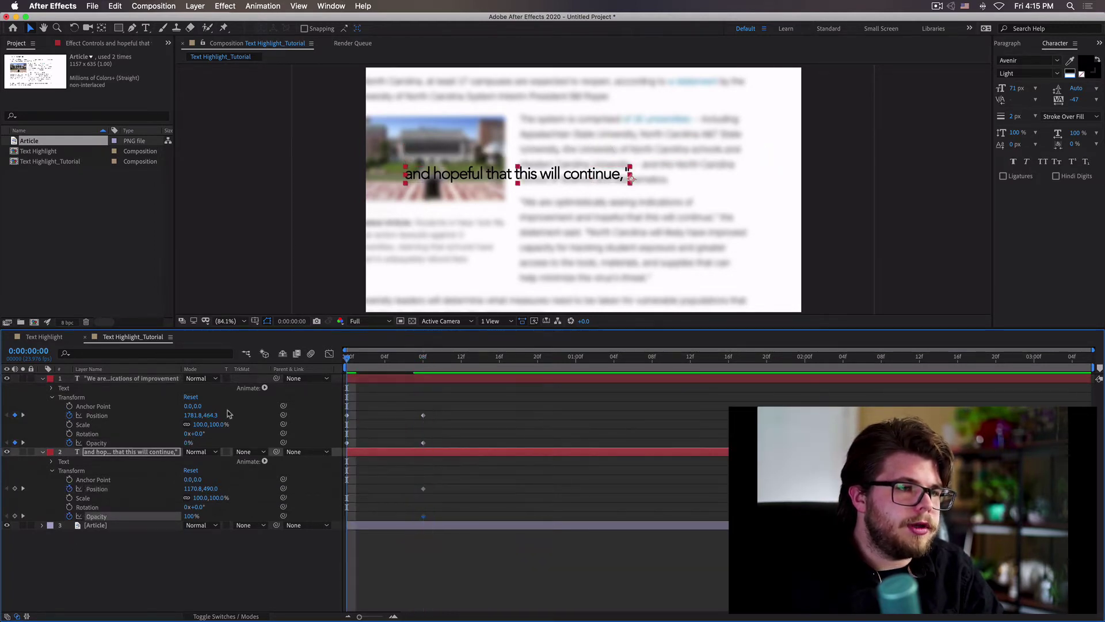
left_click_drag(211, 488, 240, 488)
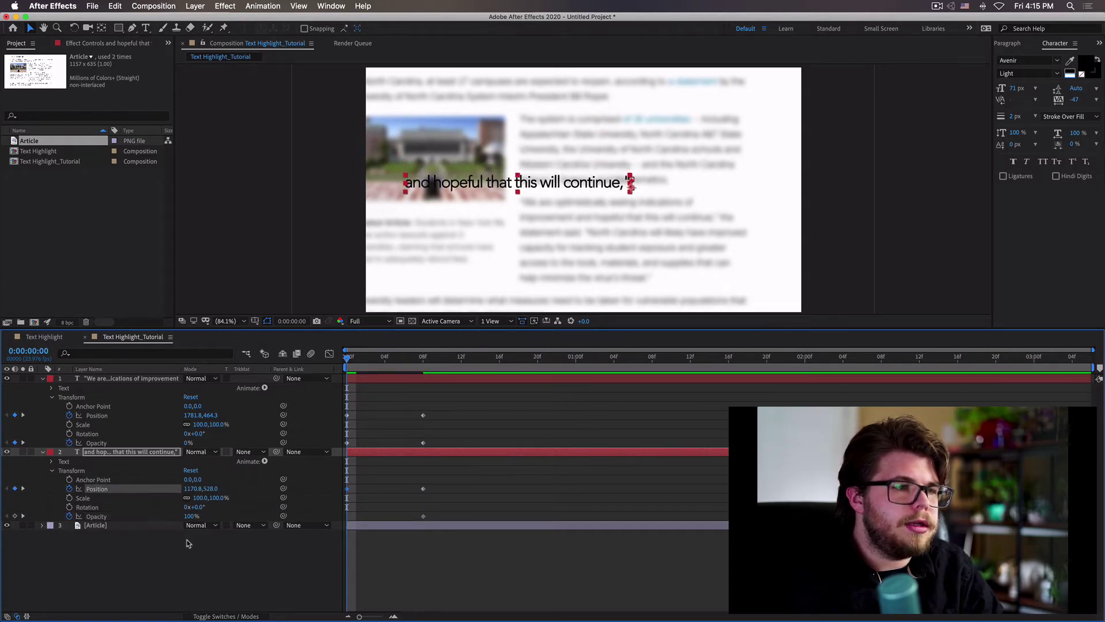
left_click(191, 517)
type("0")
key("Return")
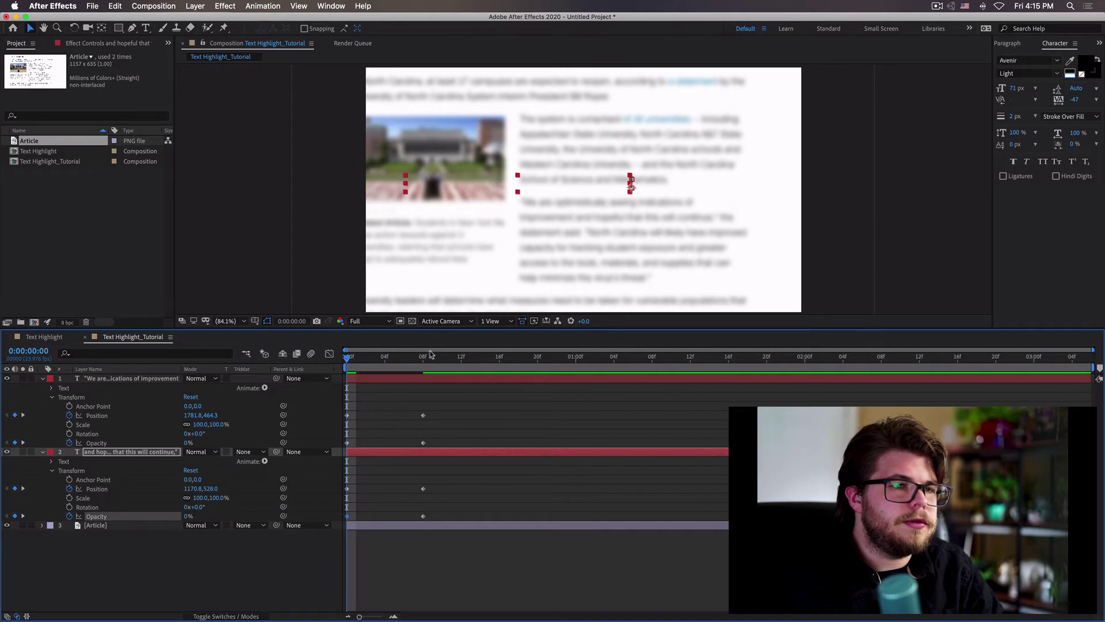
Play back and scrub through the opening frames to check both quote lines' fade and slide animation
key("Page_Down")
key("Page_Up")
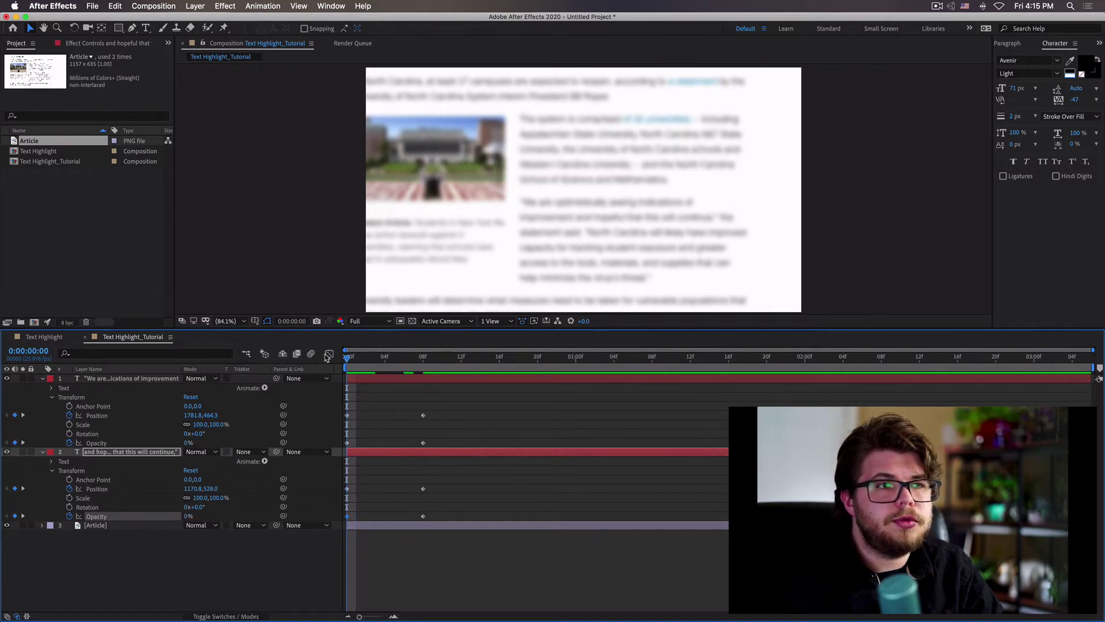
key("space")
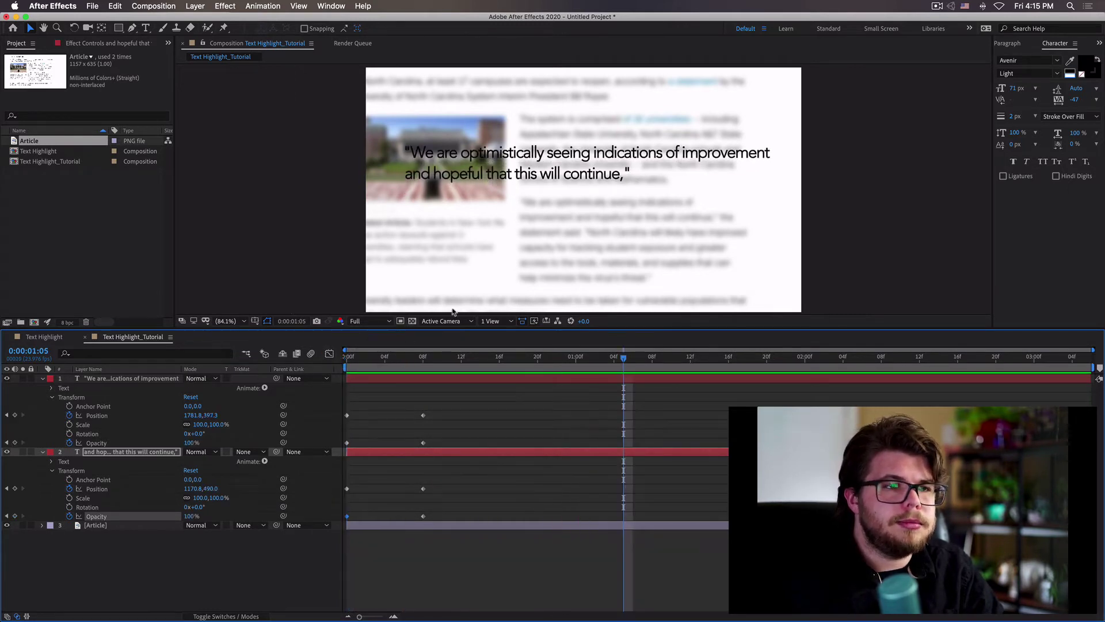
mouse_move(453, 361)
left_mouse_down()
mouse_move(297, 369)
mouse_move(498, 381)
mouse_move(321, 392)
mouse_move(462, 371)
left_mouse_up()
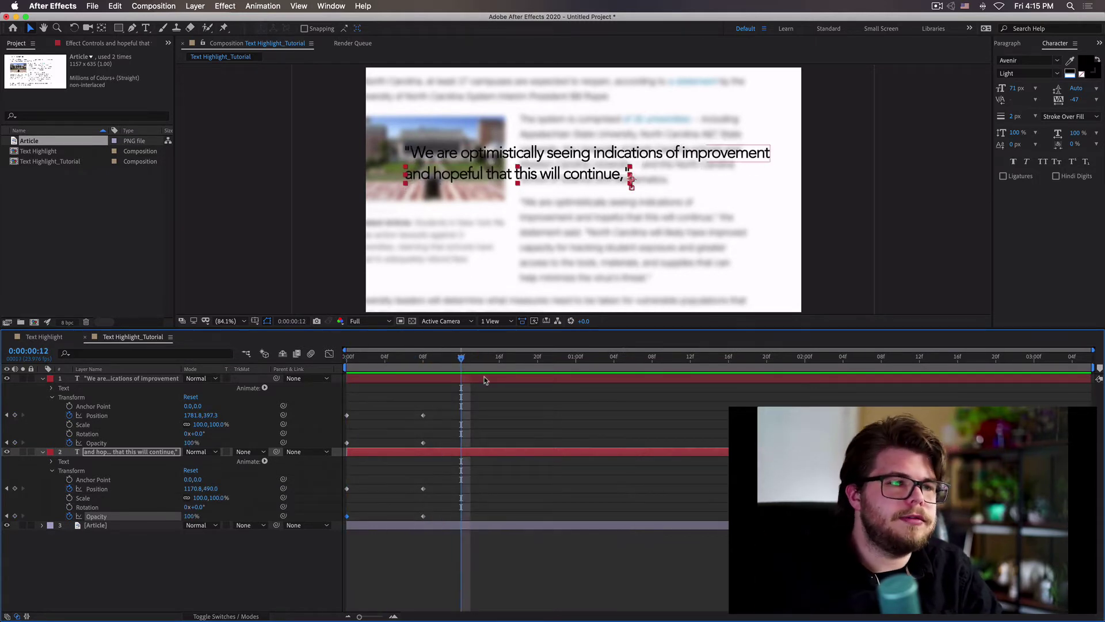
left_click_drag(458, 361, 347, 360)
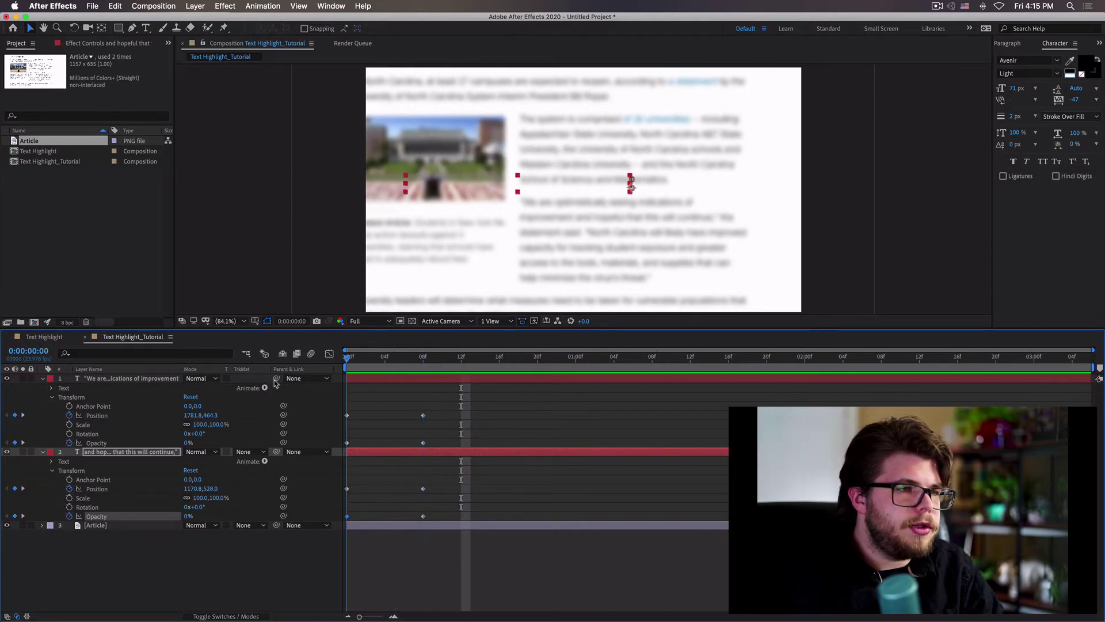
Collapse the first quote line's properties and the second line's Transform group, and park the playhead at frame 15
left_click(43, 379)
left_click(43, 389)
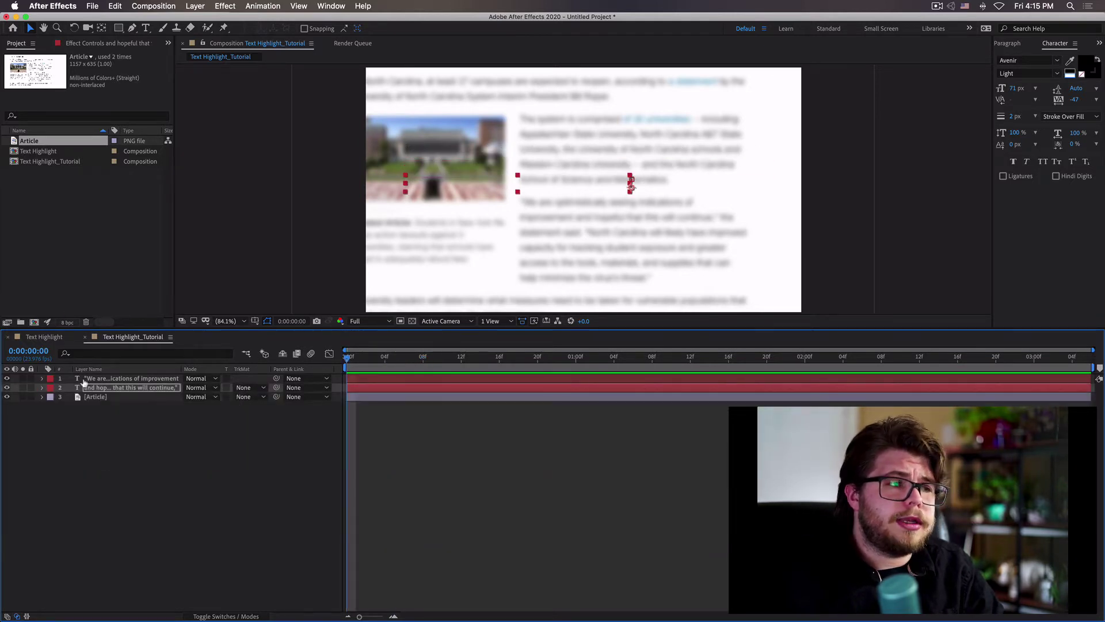
left_click(43, 387)
left_click(53, 407)
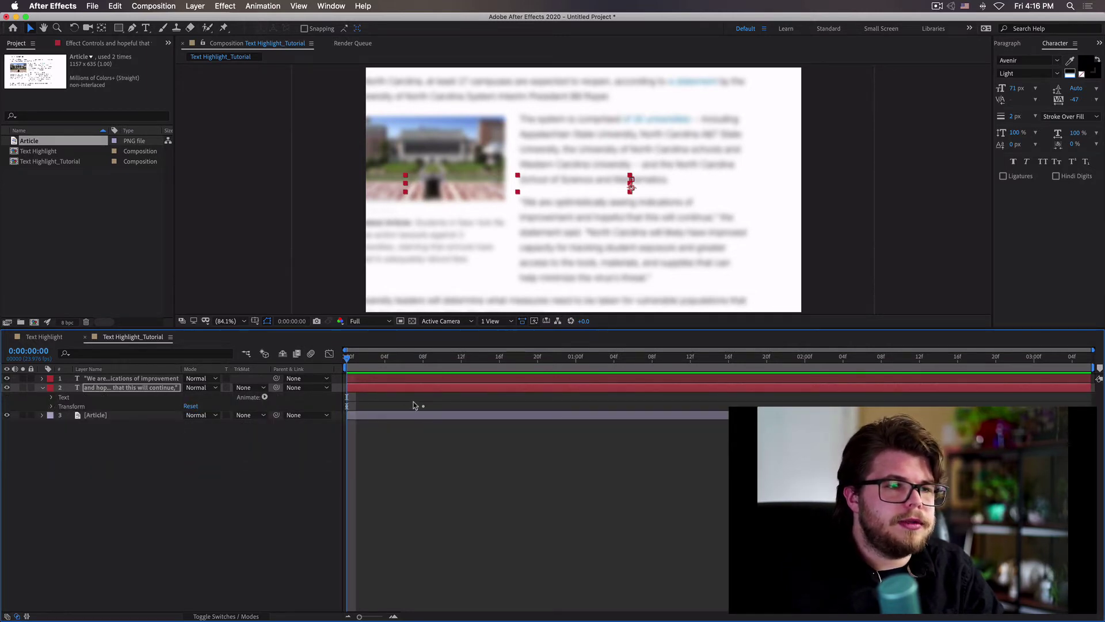
left_click(433, 361)
key("space")
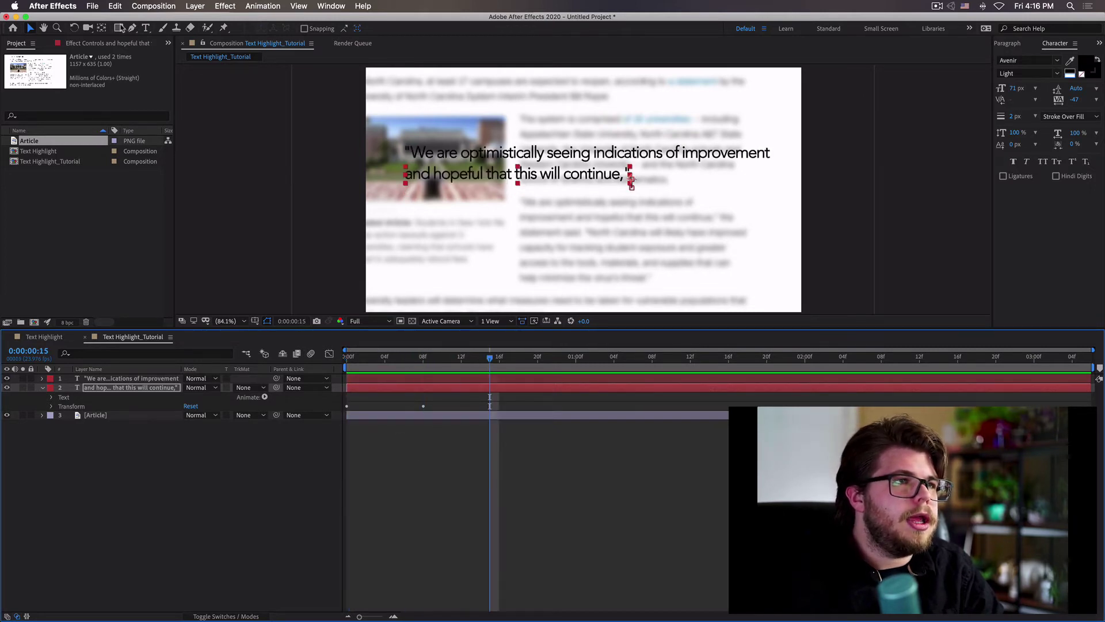
Add a shape layer beneath both text layers and draw a highlight rectangle covering the whole first quote line
left_click(154, 6)
mouse_move(205, 23)
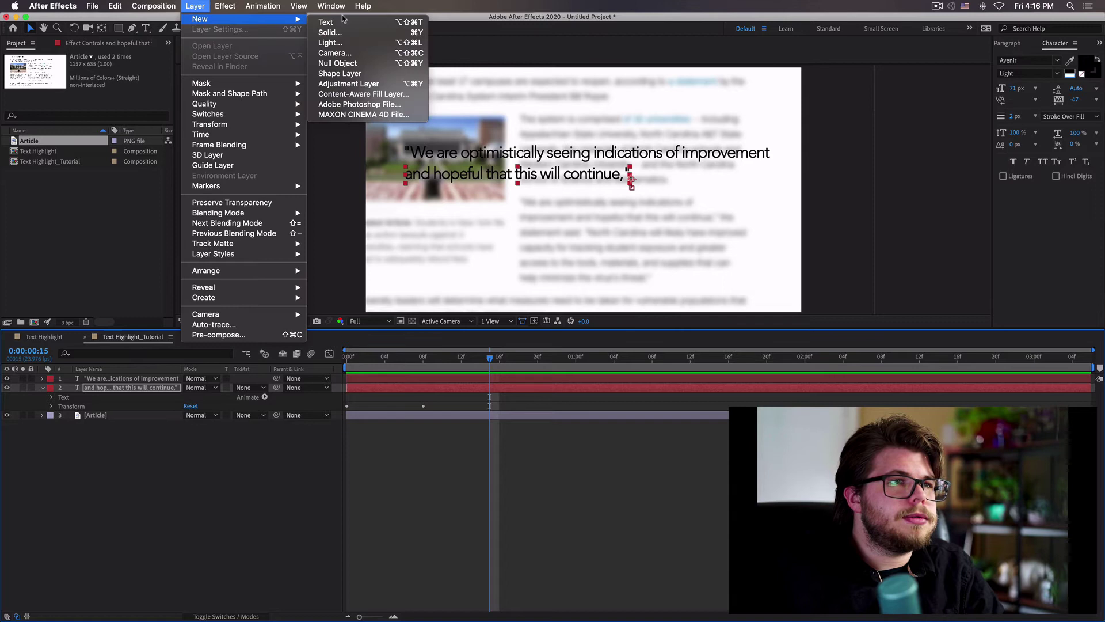
left_click(350, 74)
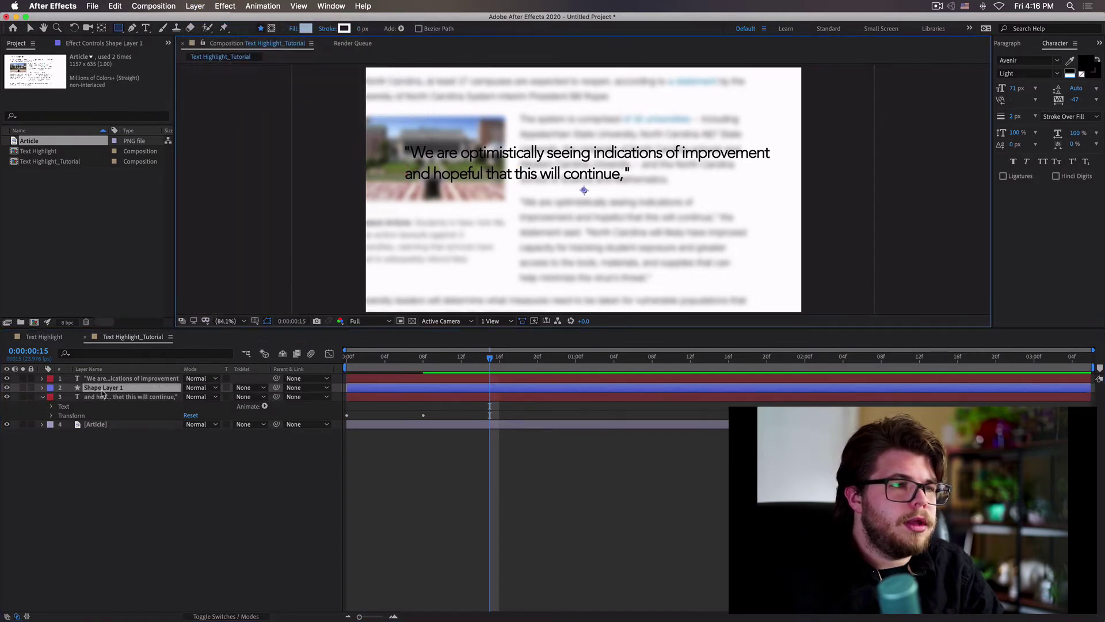
left_click_drag(105, 395, 104, 420)
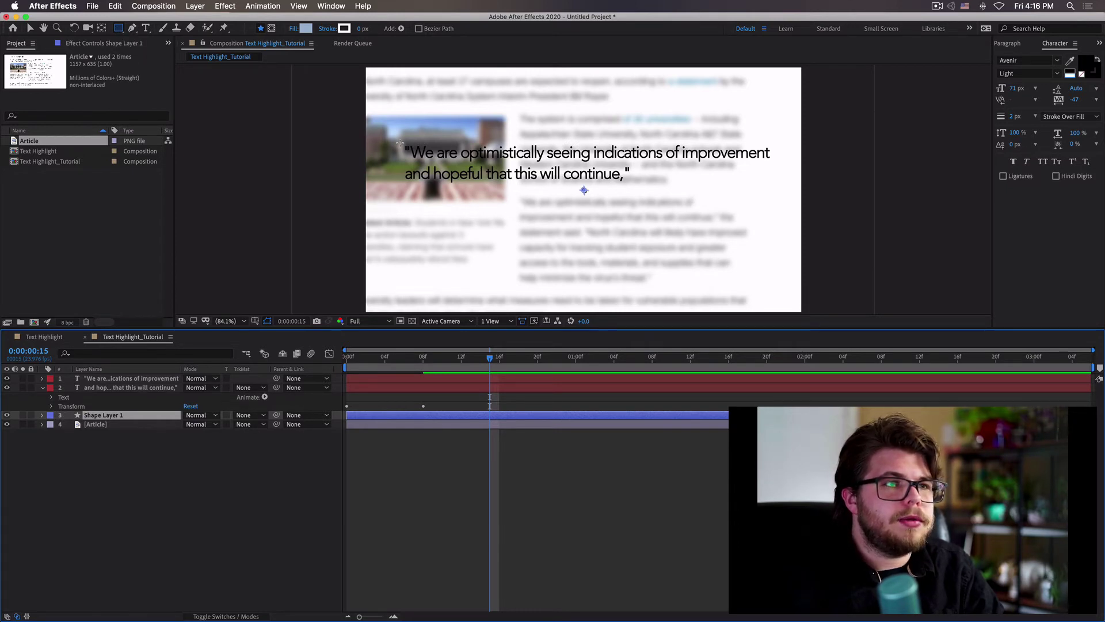
mouse_move(402, 144)
left_mouse_down()
mouse_move(561, 166)
mouse_move(774, 164)
left_mouse_up()
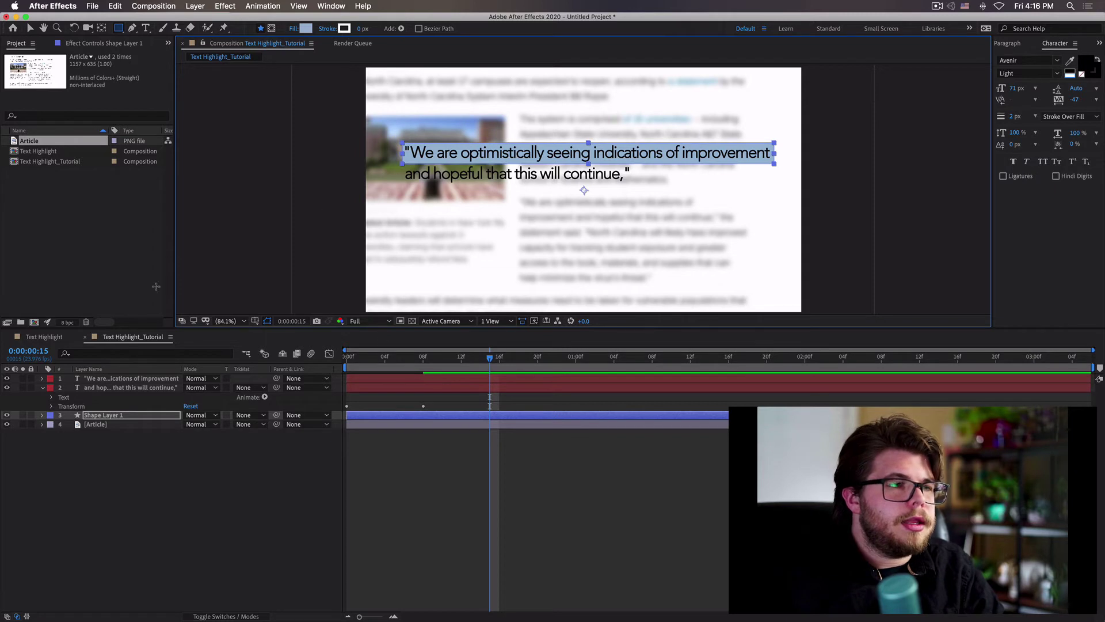
Expand the shape layer's contents and duplicate Rectangle 1 inside it
left_click(92, 388)
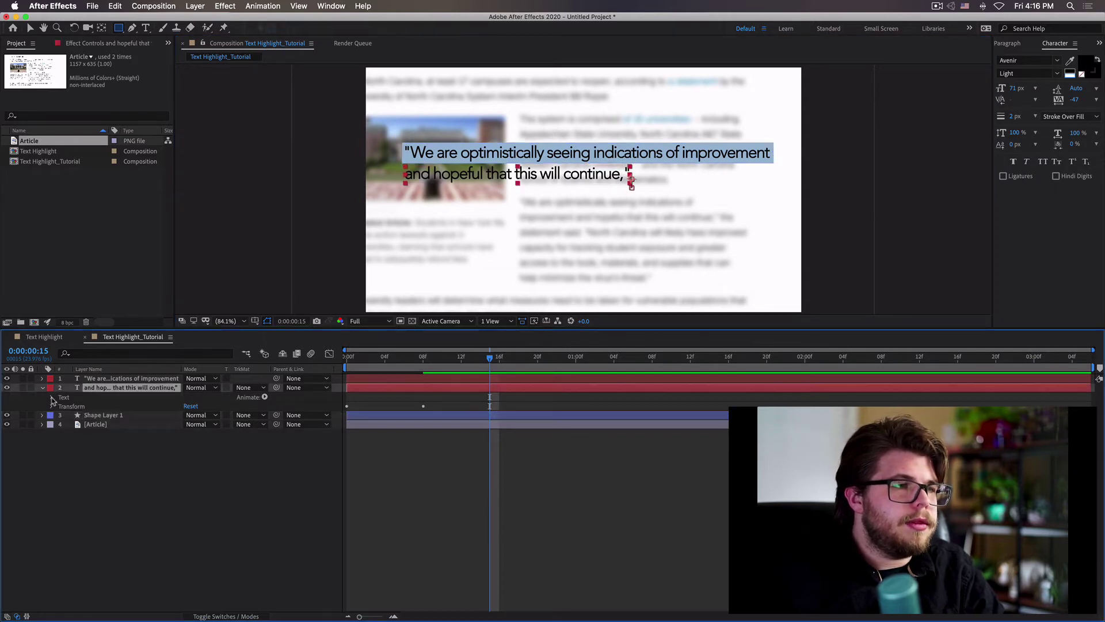
left_click(42, 388)
left_click(46, 397)
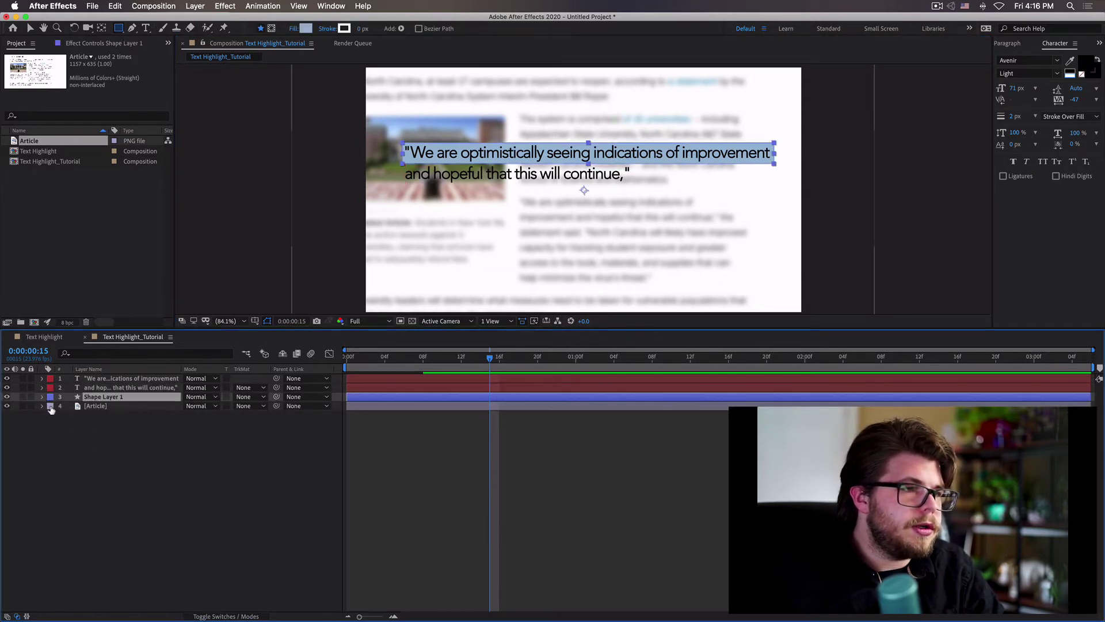
left_click(42, 397)
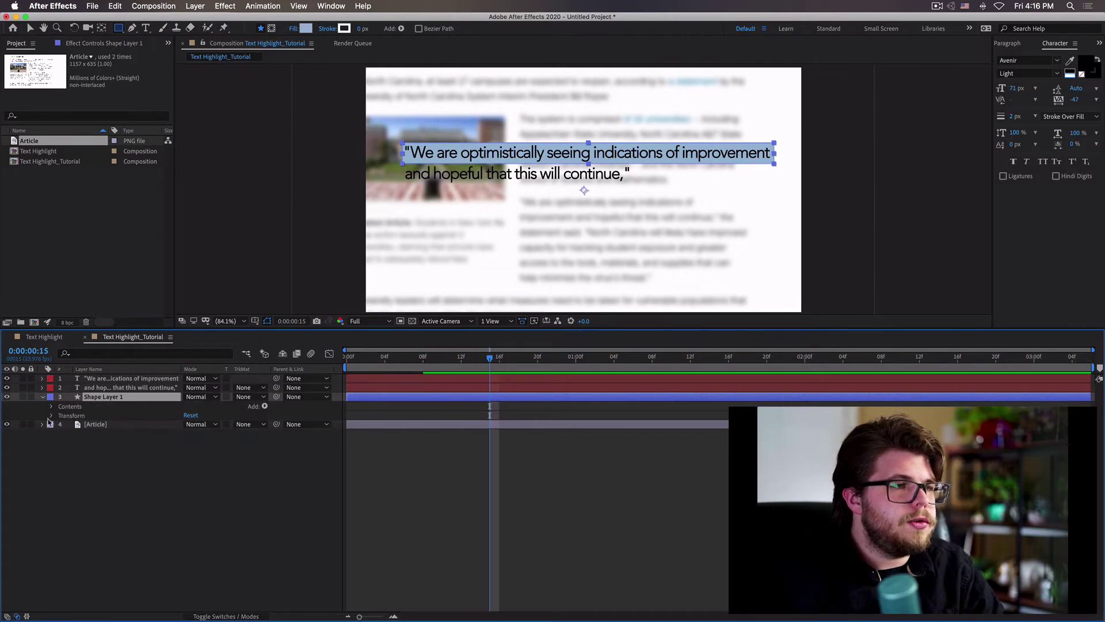
left_click(52, 416)
left_click(52, 416)
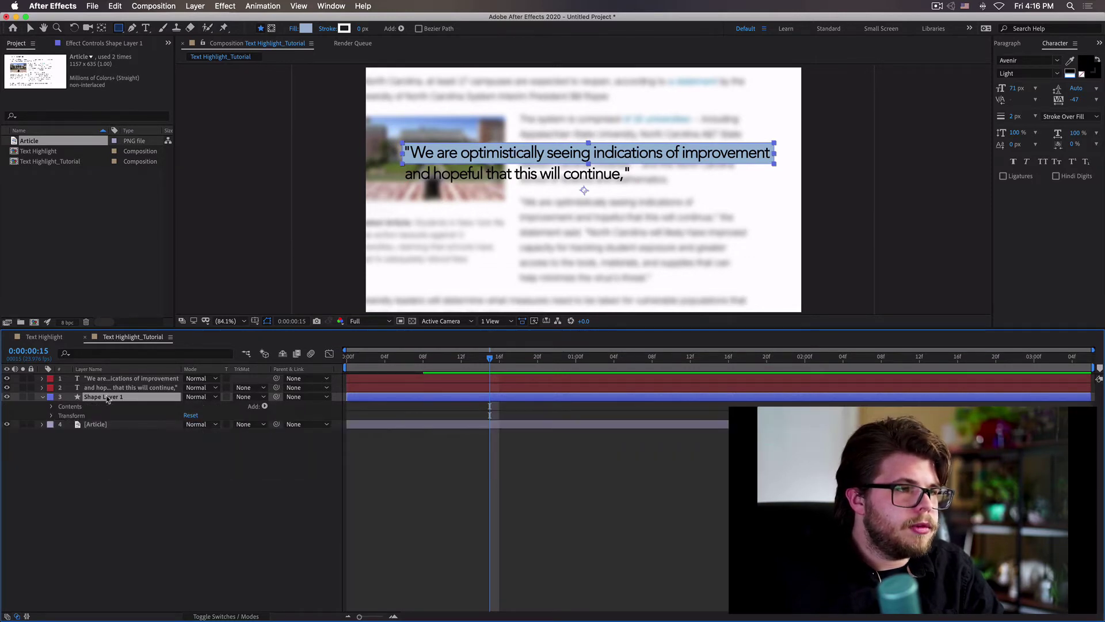
left_click(51, 407)
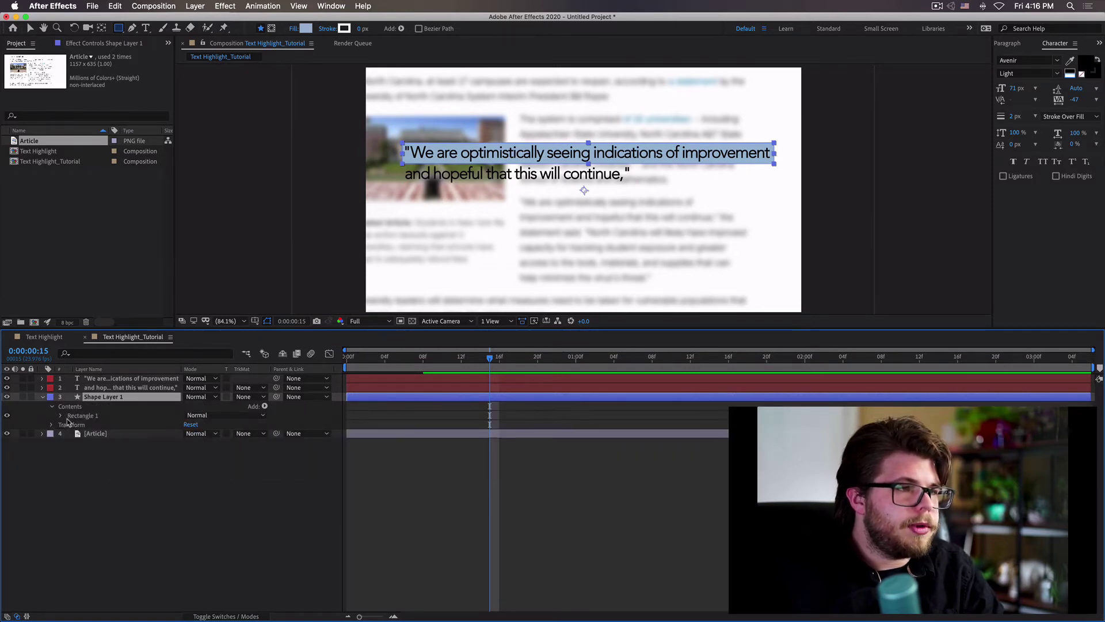
left_click(60, 416)
left_click(80, 416)
key("super+d")
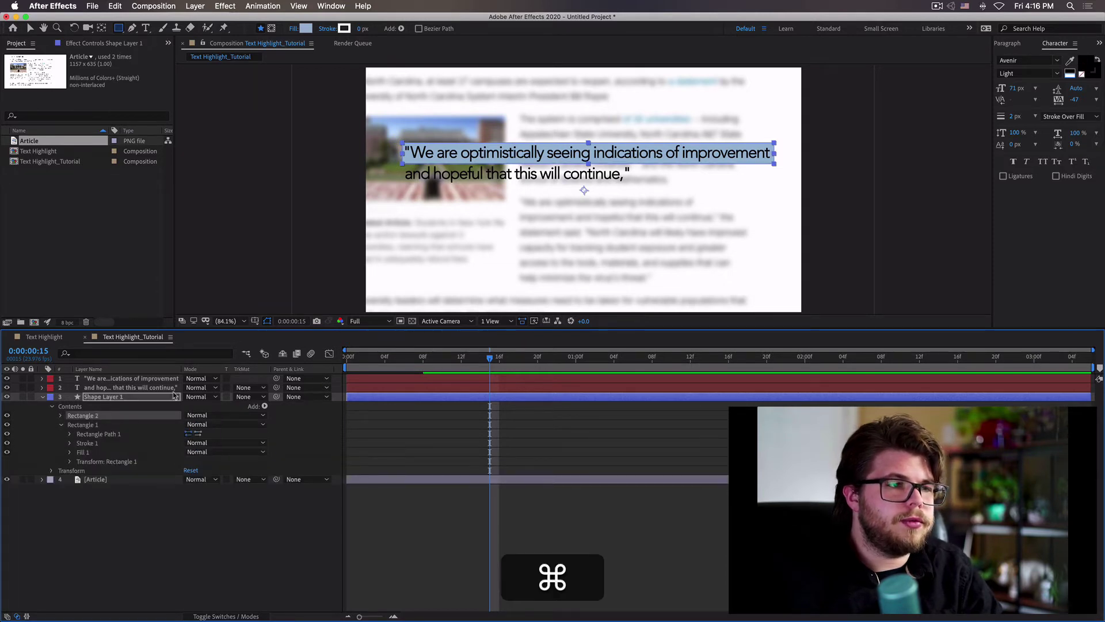
Move the duplicated rectangle down over the second quote line, leaving a thin gap below the first highlight
key("v")
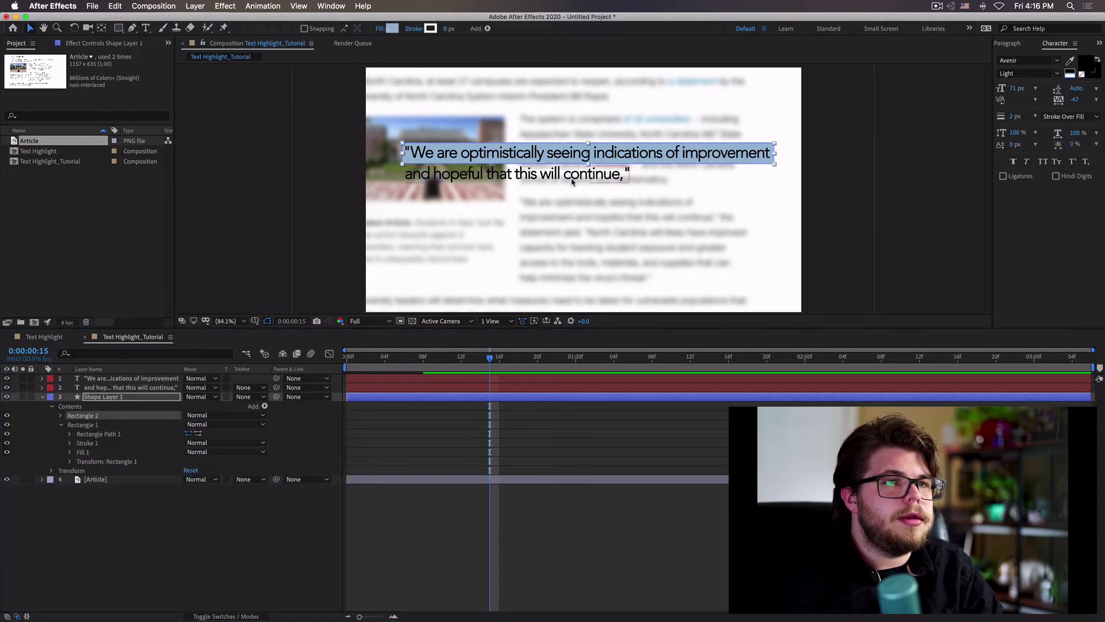
left_click_drag(639, 151, 637, 168)
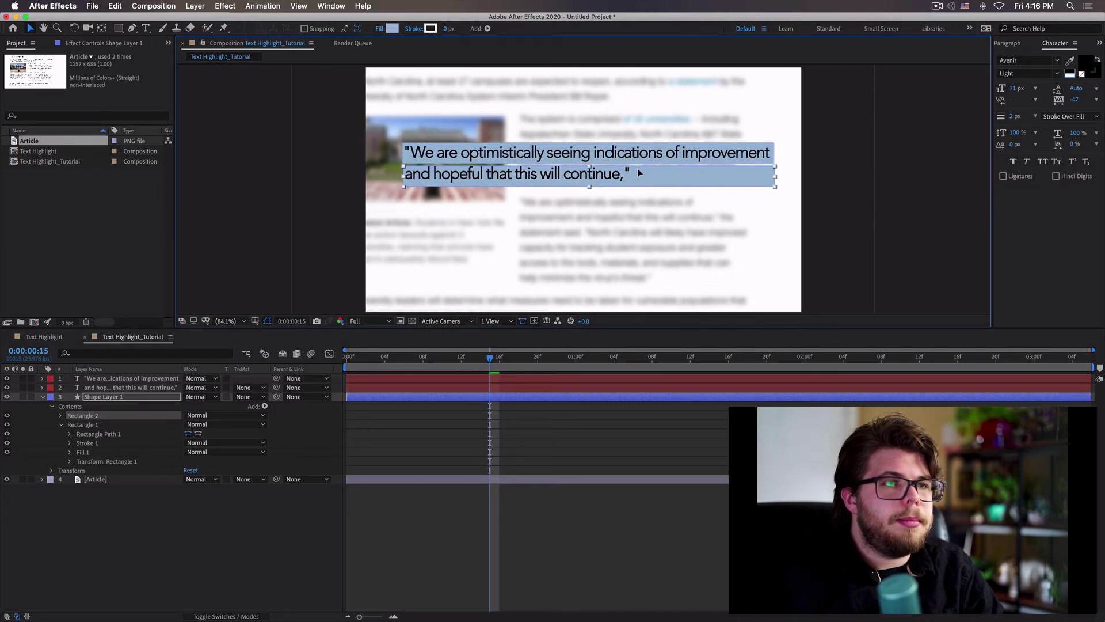
key("Down")
key("Down")
key("Down")
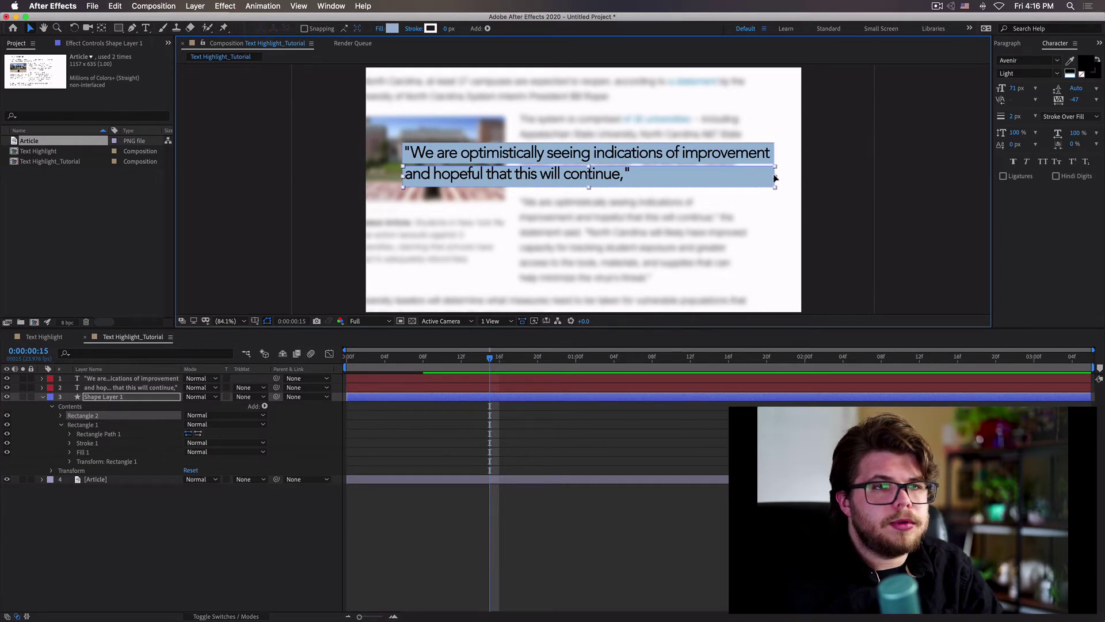
Narrow the duplicated rectangle to the width of the second quote line and nudge it slightly right
left_click_drag(772, 176, 660, 180)
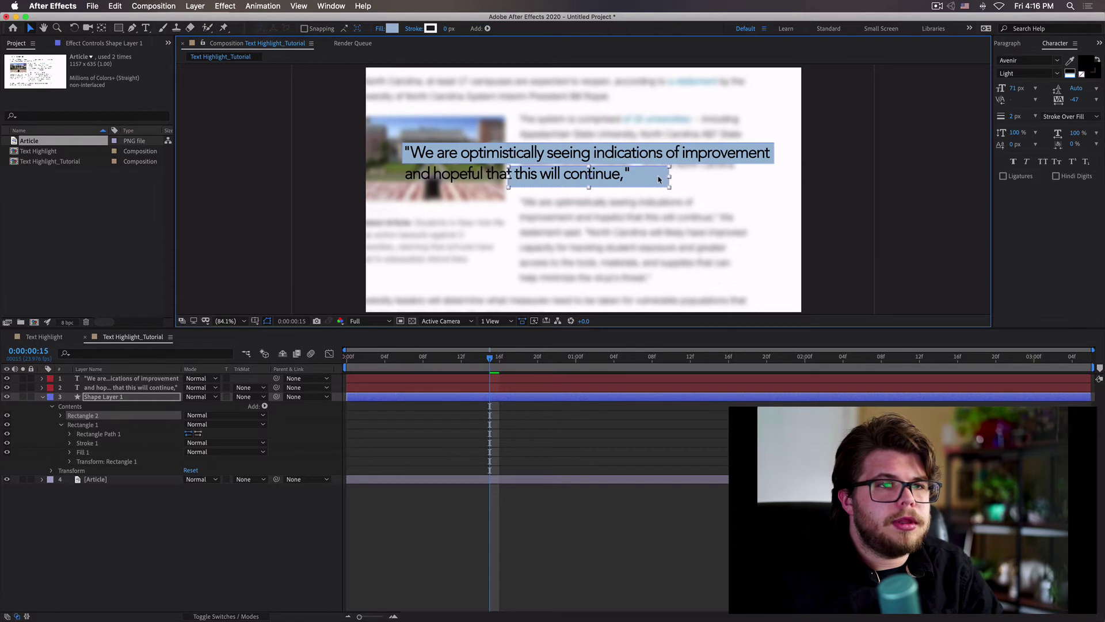
left_click_drag(661, 178, 632, 180)
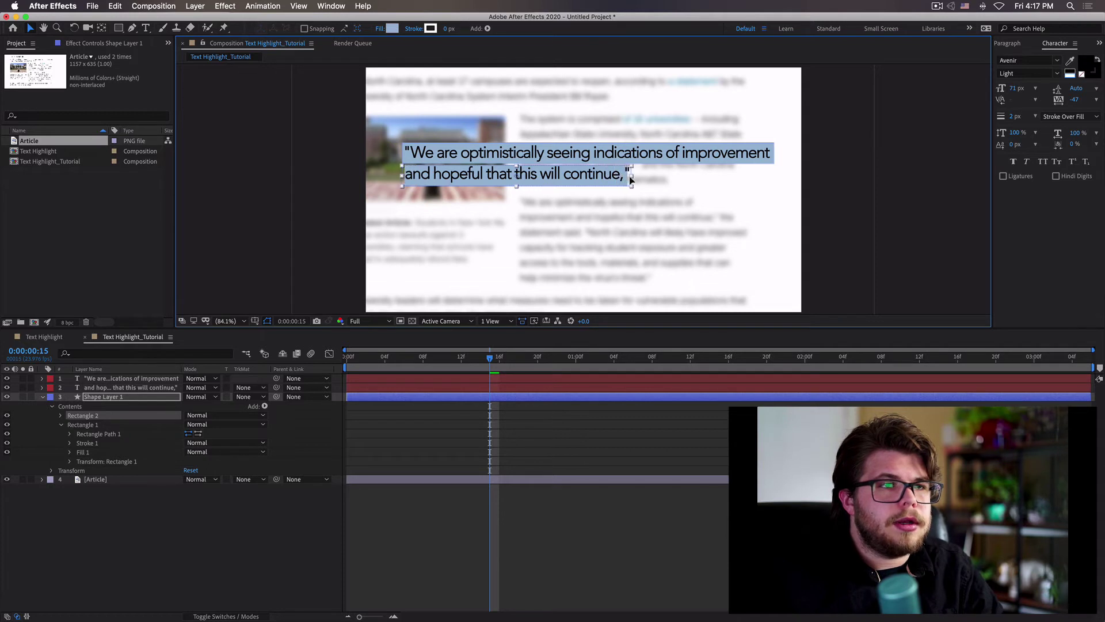
key("Right")
key("Right")
key("Right")
key("Right")
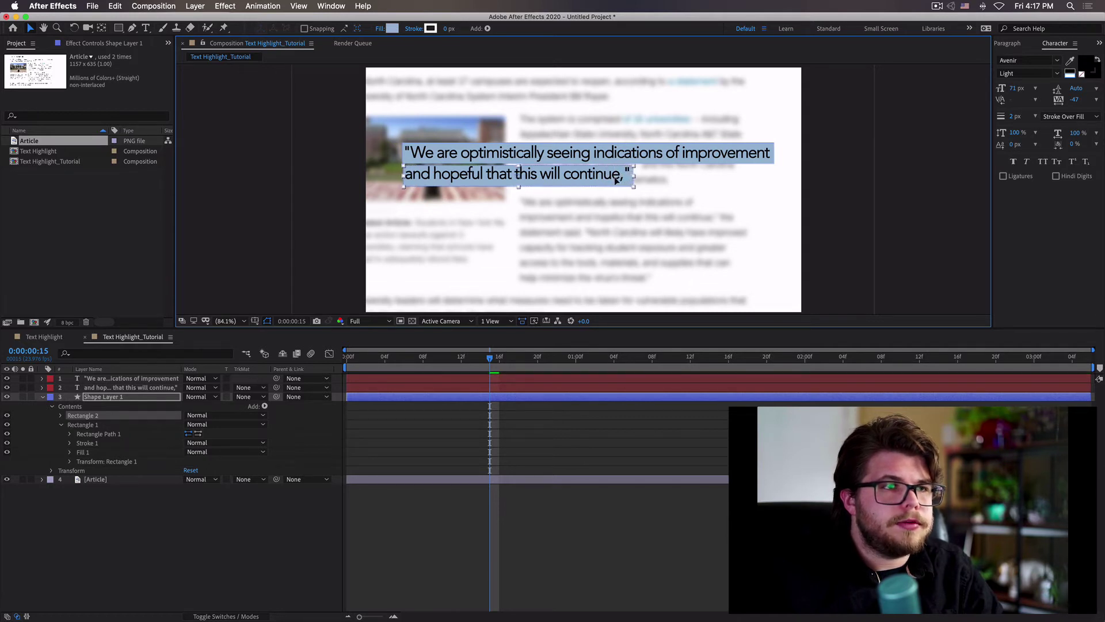
Reselect the second highlight rectangle, shift it slightly left to align with the first one's start, and nudge it up
left_click(523, 188)
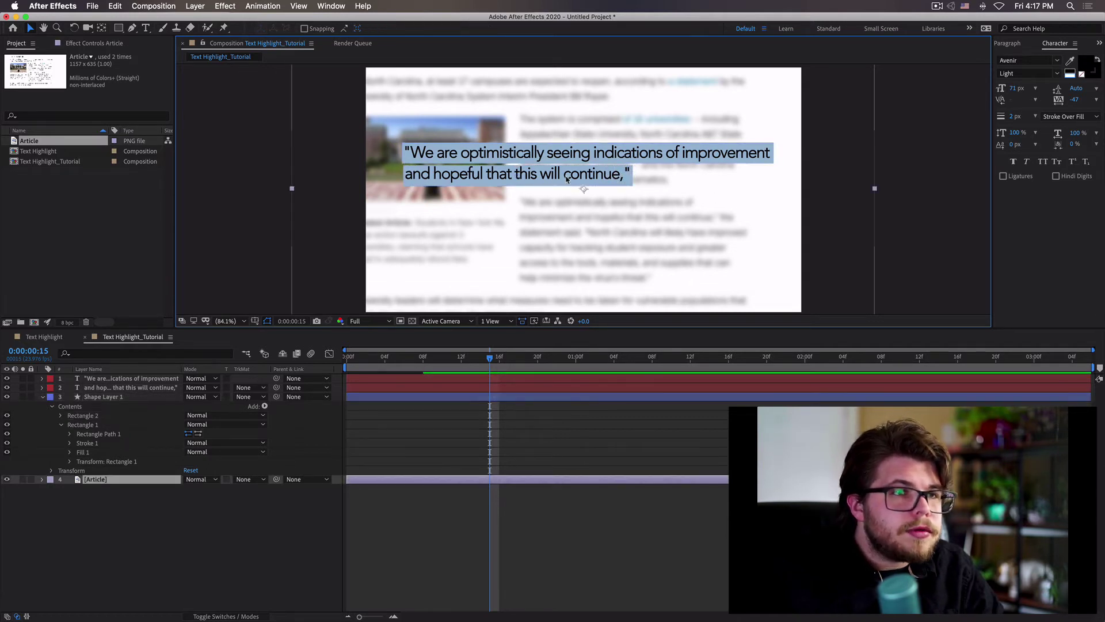
left_click(104, 425)
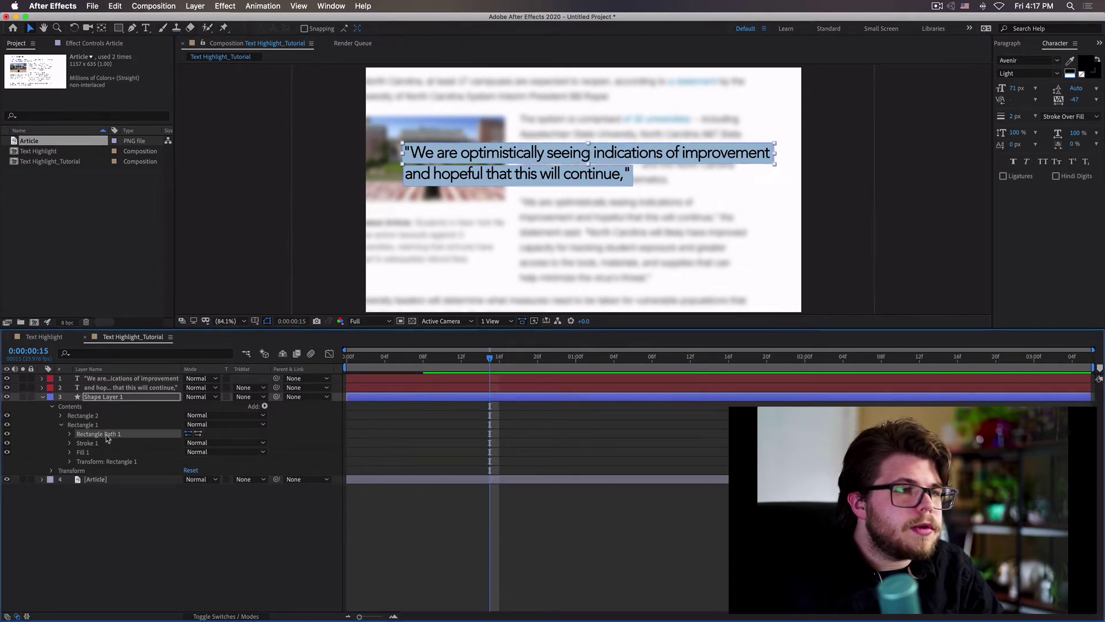
left_click(617, 185)
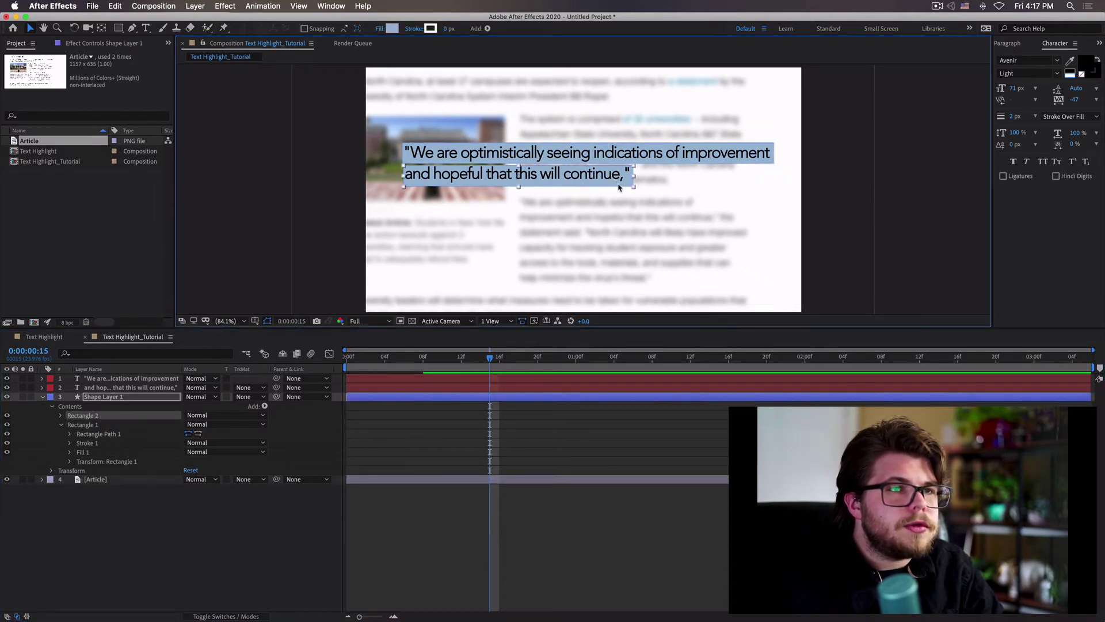
left_click_drag(613, 184, 611, 186)
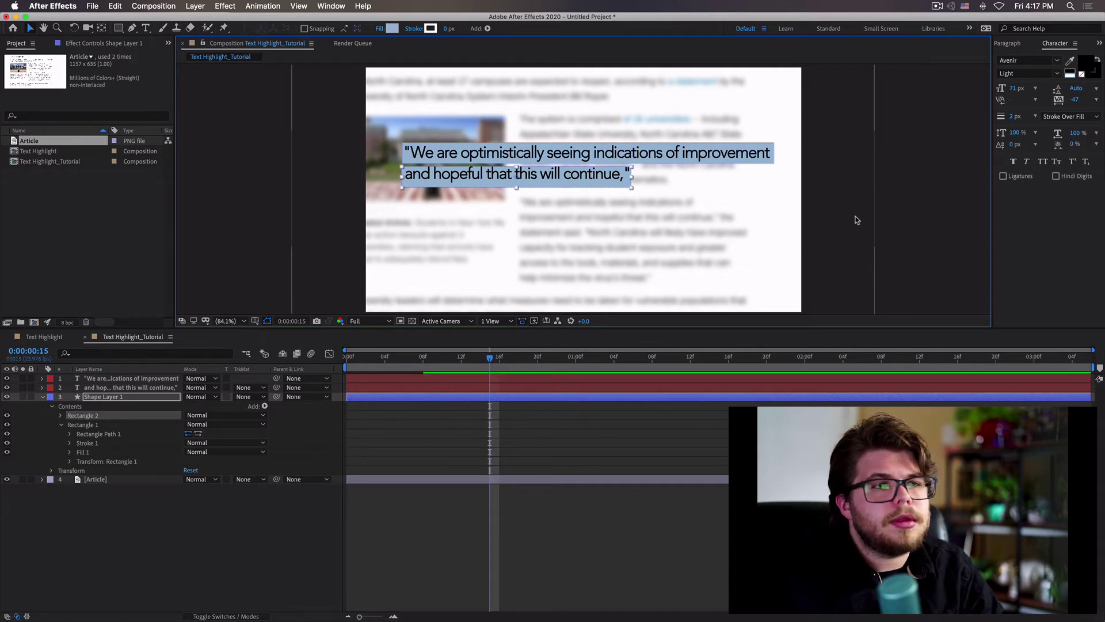
key("Up")
key("Up")
key("Up")
key("Up")
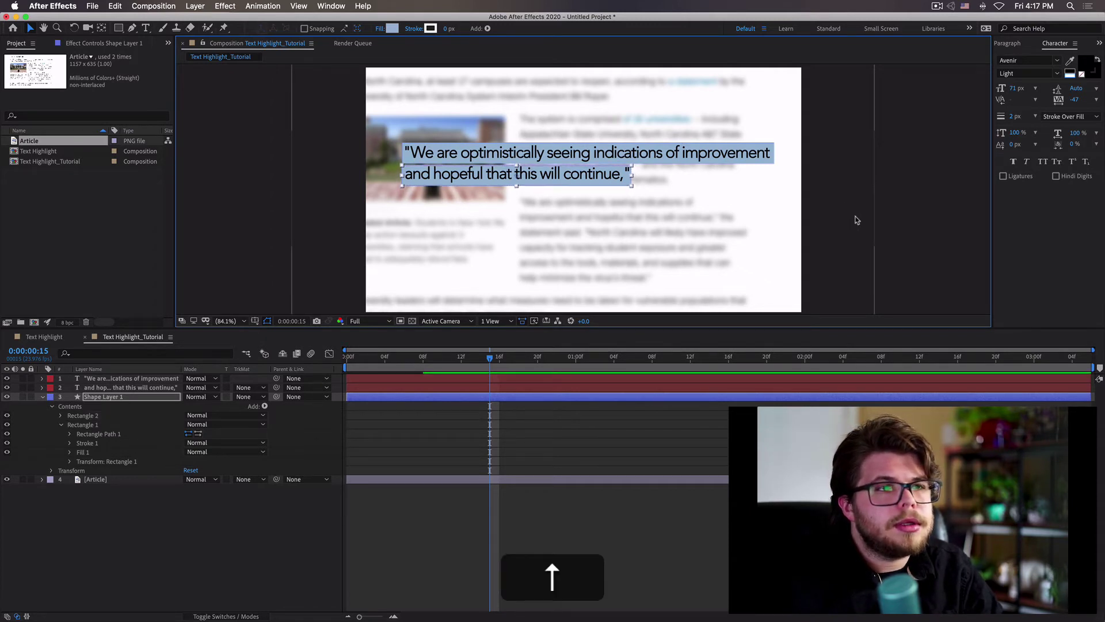
Nudge the second highlight rectangle slightly right to align its start with the first highlight, and deselect it
left_click(856, 220)
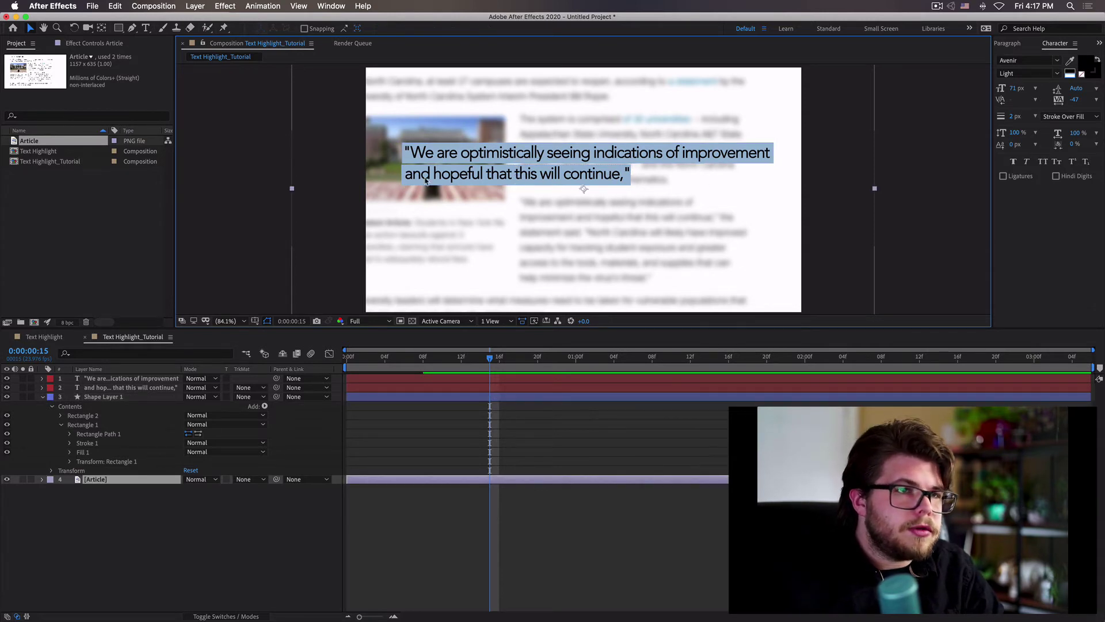
left_click(88, 415)
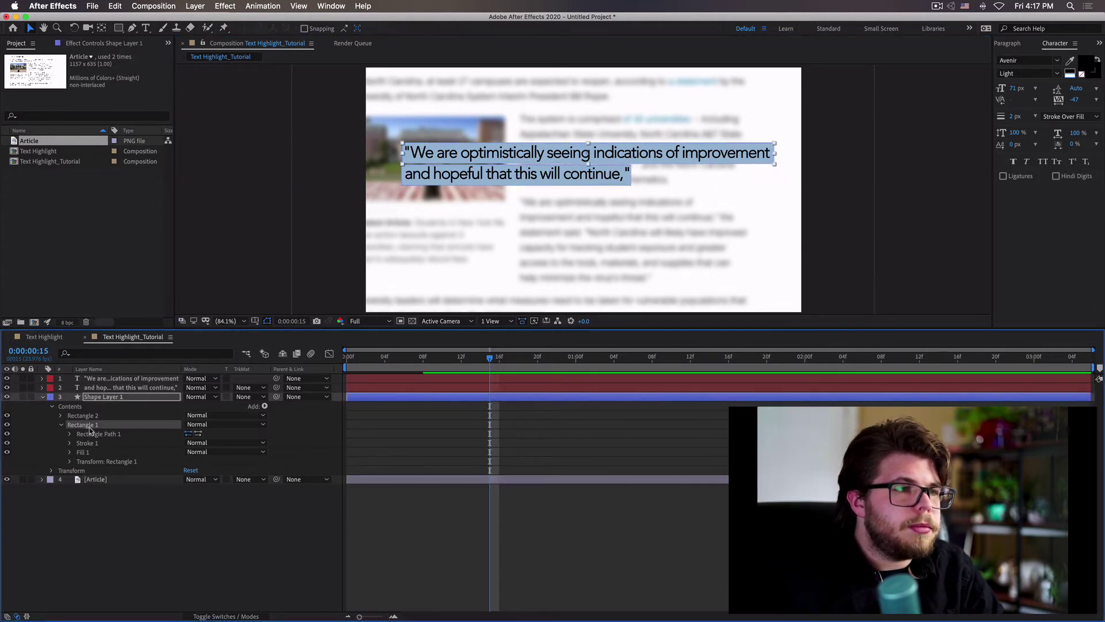
key("Right")
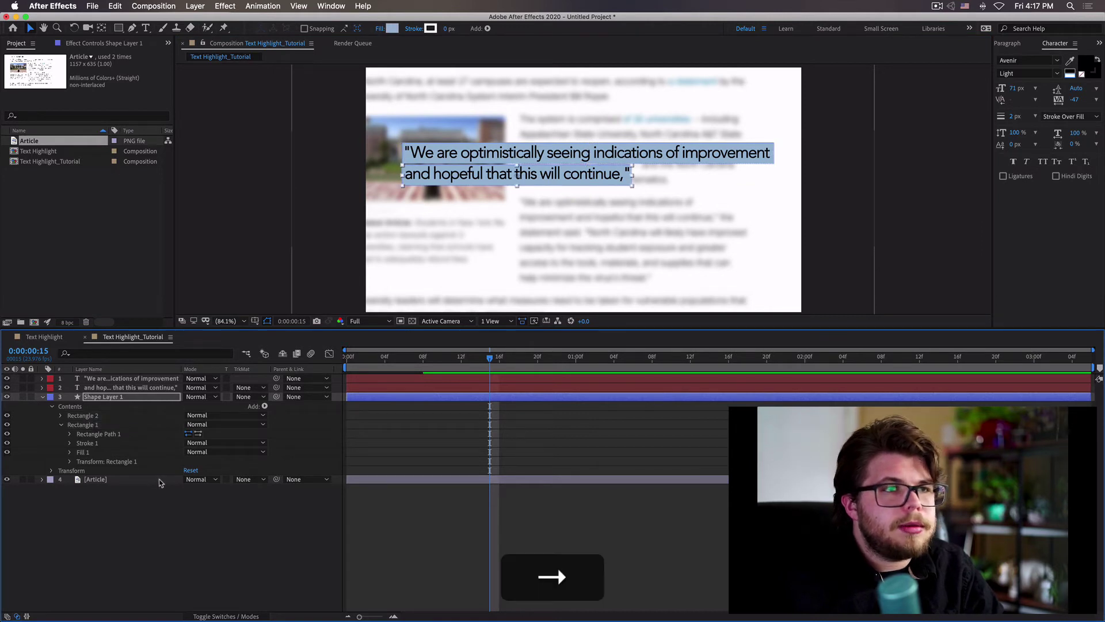
left_click(849, 236)
left_click(943, 201)
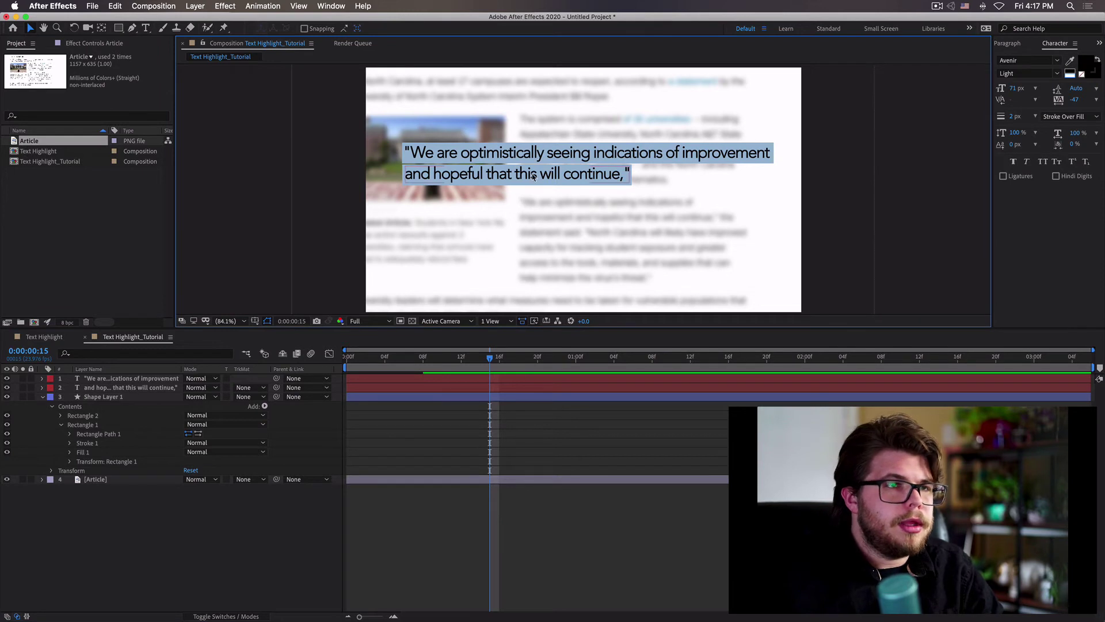
Collapse the Rectangle 1 and Contents groups of Shape Layer 1 and return to the first frame
left_click(67, 425)
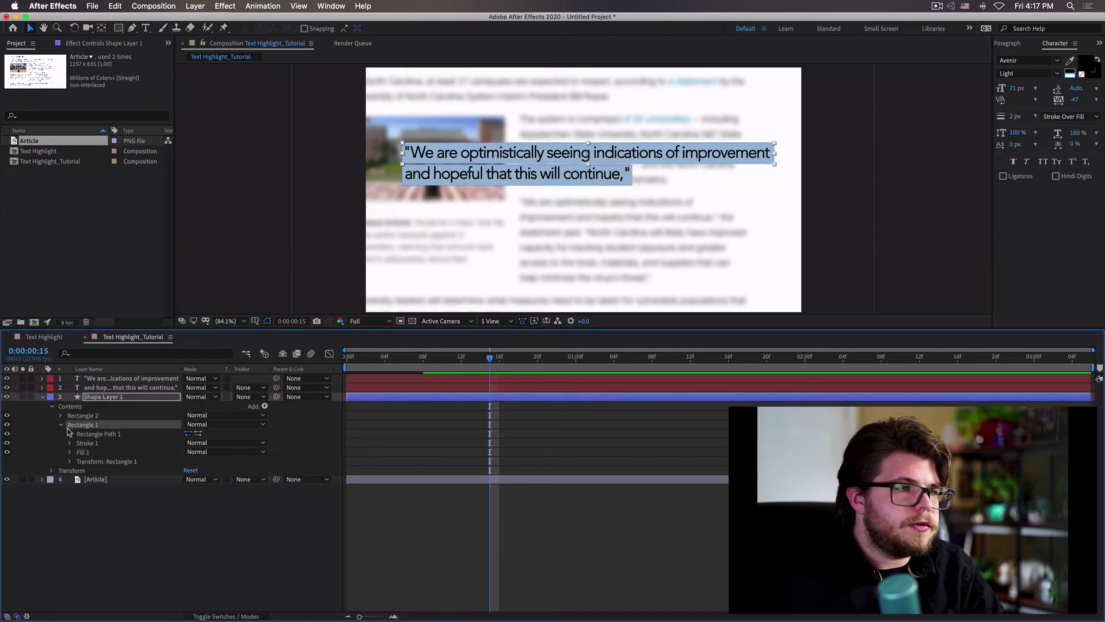
left_click(60, 424)
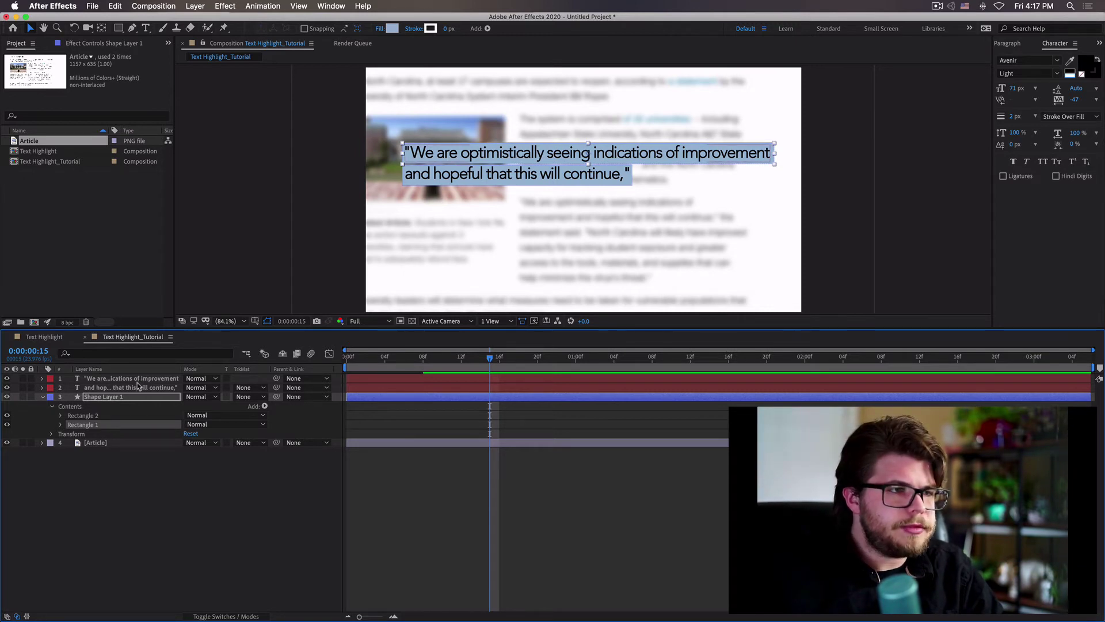
left_click(53, 407)
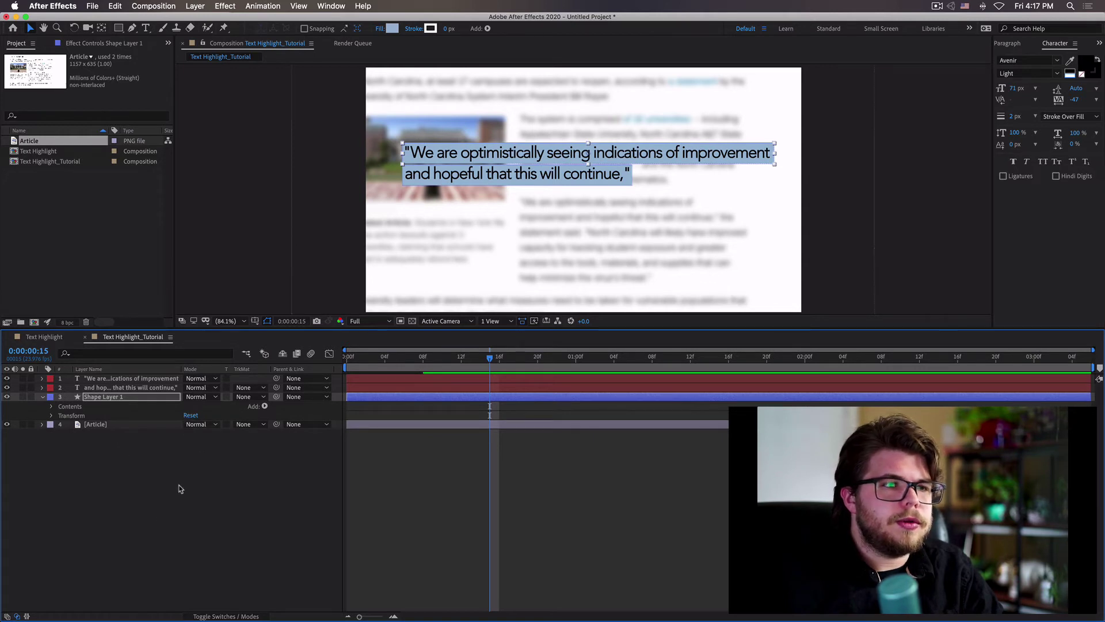
key("Home")
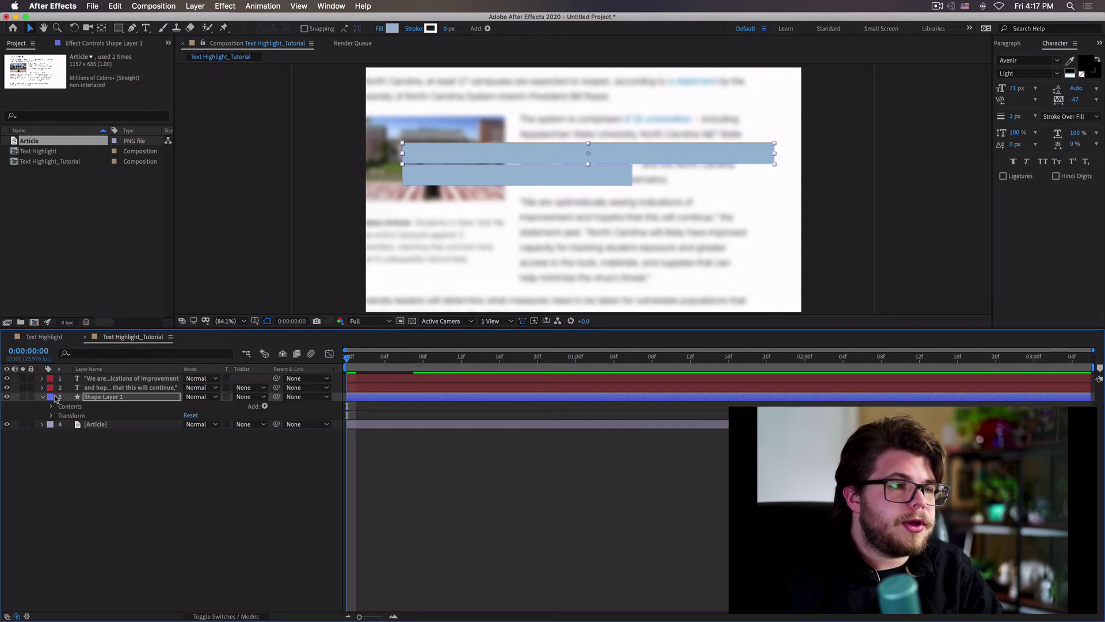
Create a new shape layer with nothing selected and draw a large rectangle on it covering both highlight lines
key("F2")
left_click(195, 5)
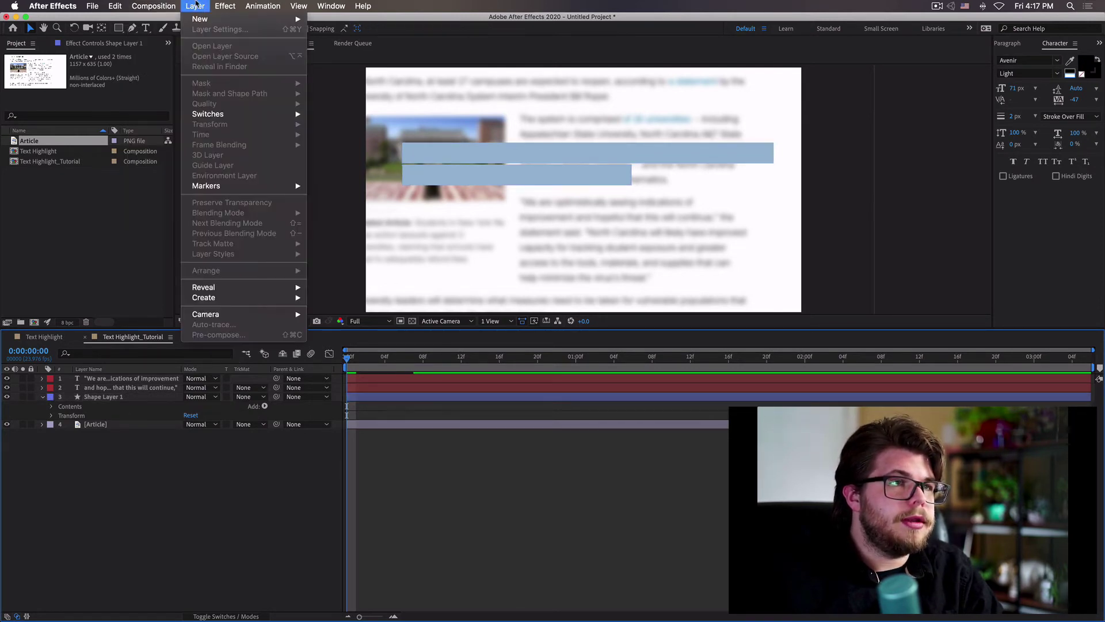
mouse_move(198, 19)
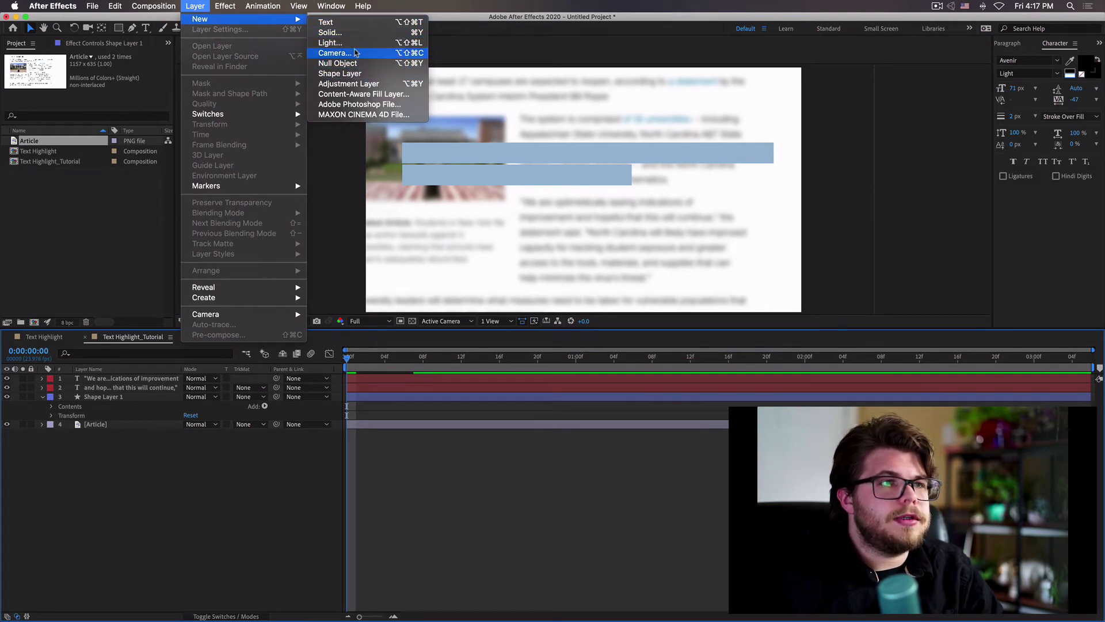
left_click(364, 76)
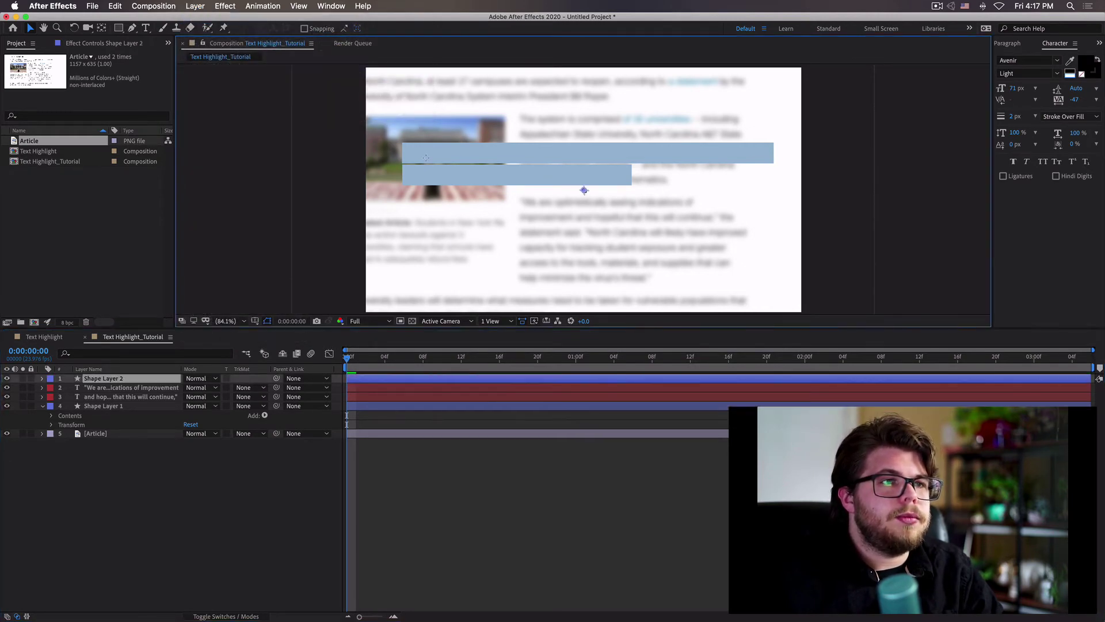
mouse_move(399, 92)
left_mouse_down()
mouse_move(440, 172)
mouse_move(796, 260)
left_mouse_up()
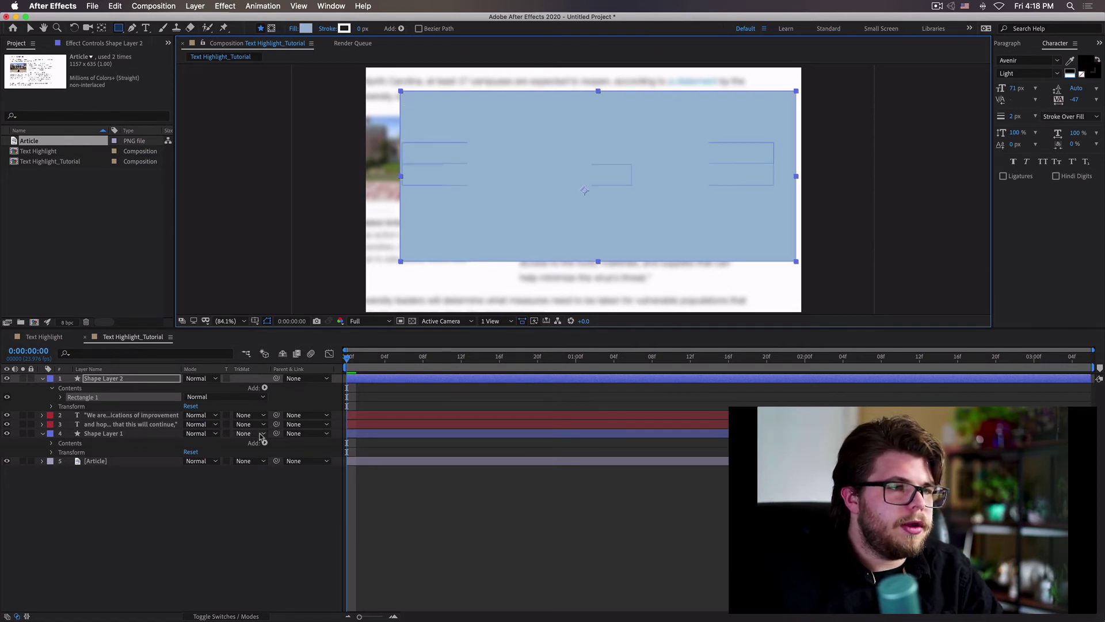
left_click(193, 616)
left_click(192, 617)
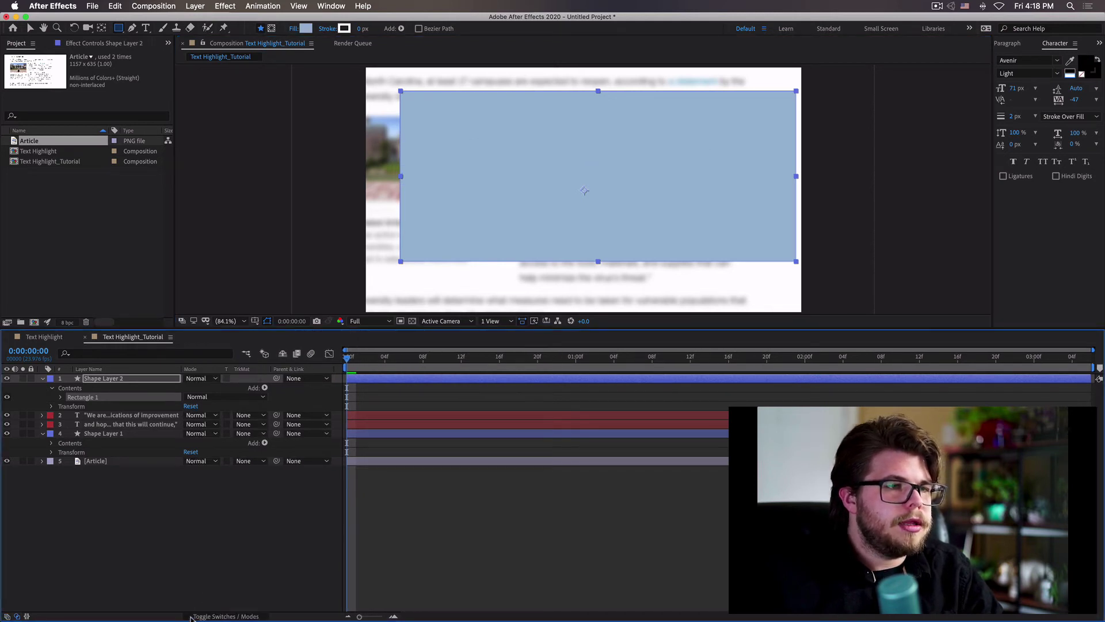
left_click(191, 616)
left_click(192, 616)
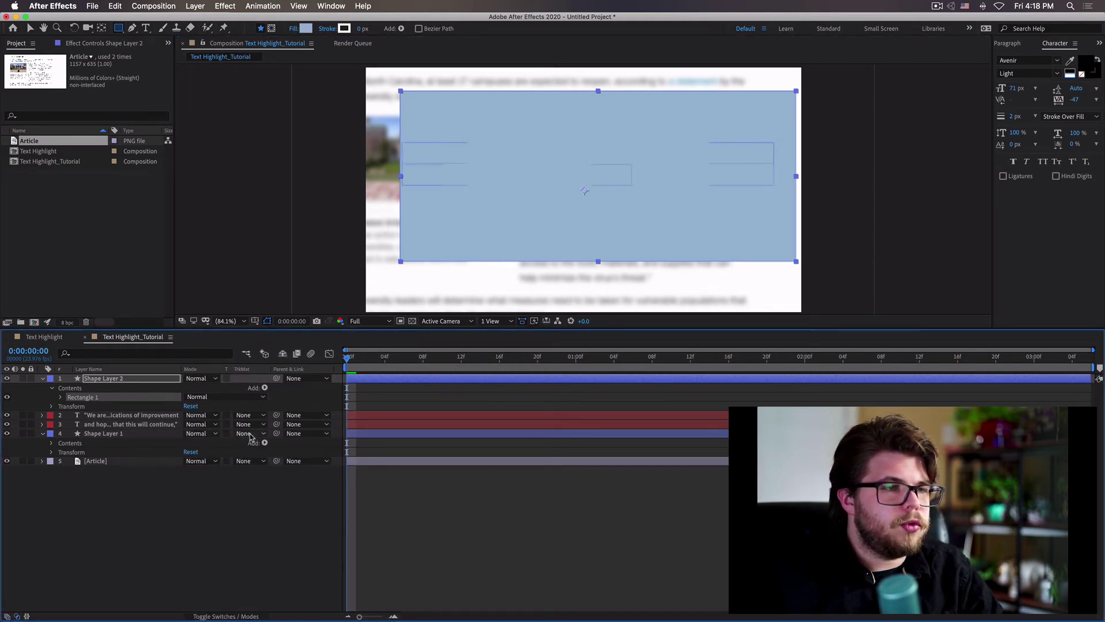
left_click(267, 437)
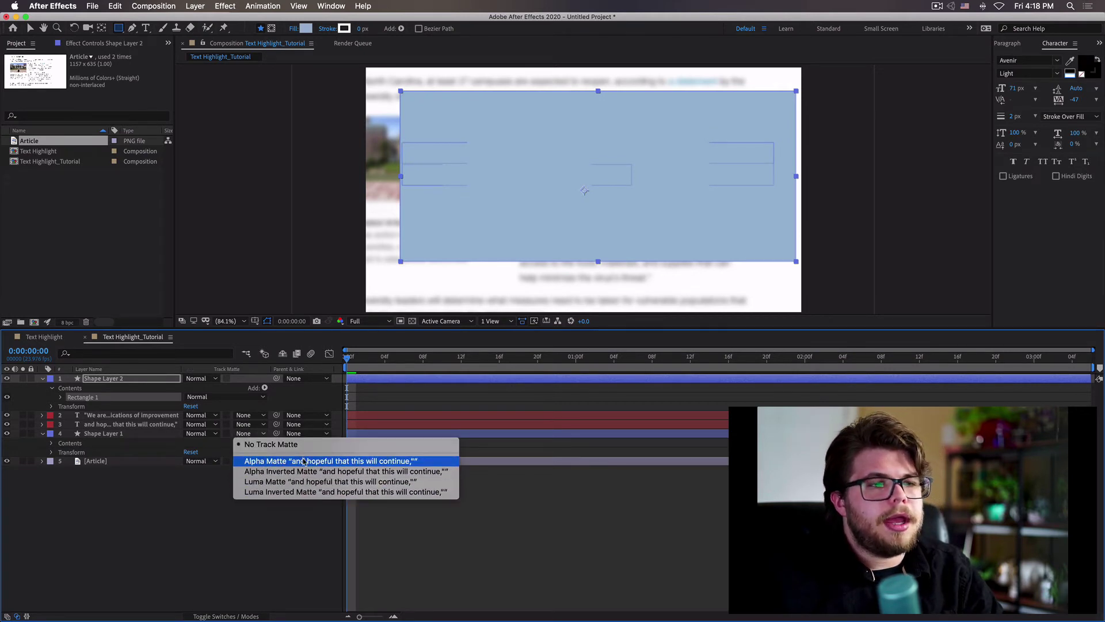
left_click(114, 526)
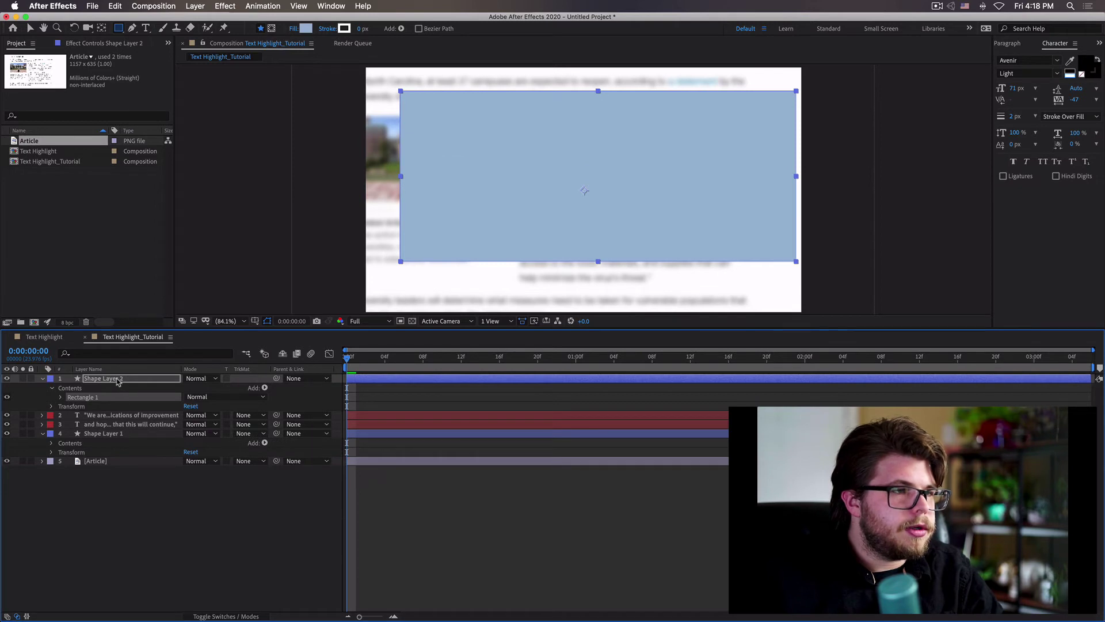
Move Shape Layer 2 directly below Shape Layer 1 and set its track matte to Alpha Matte "Shape Layer 1"
left_click_drag(117, 380, 114, 439)
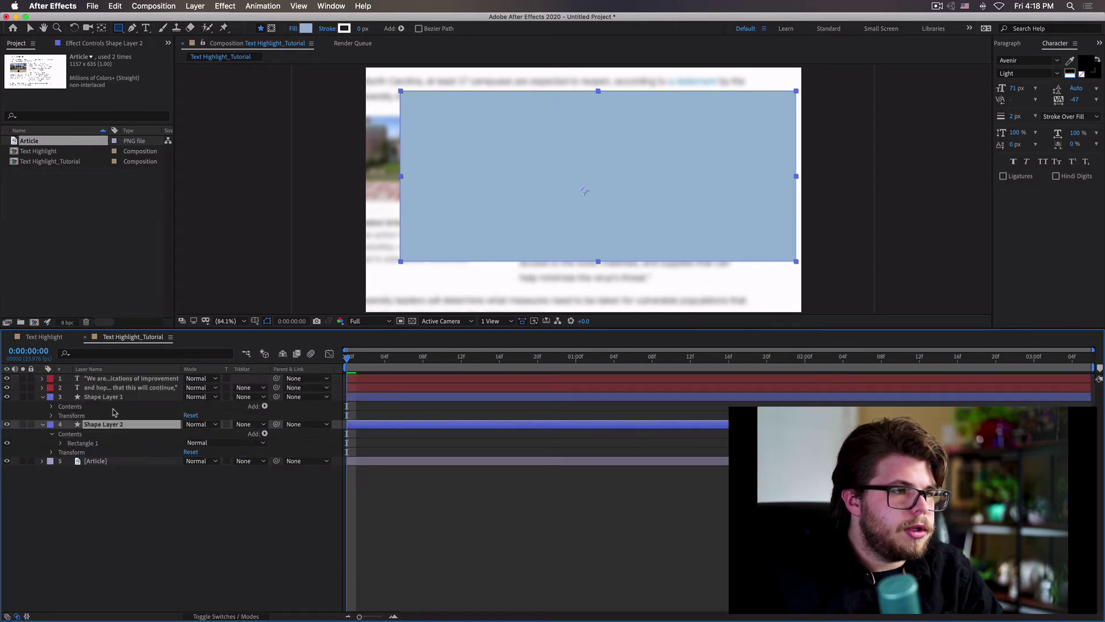
left_click(259, 425)
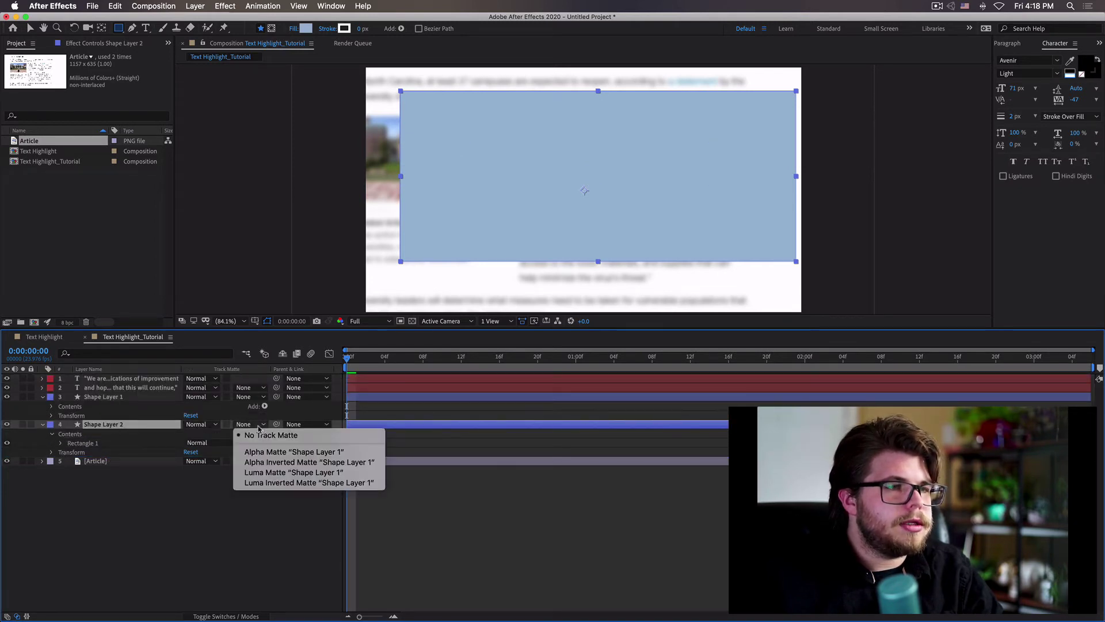
left_click(279, 456)
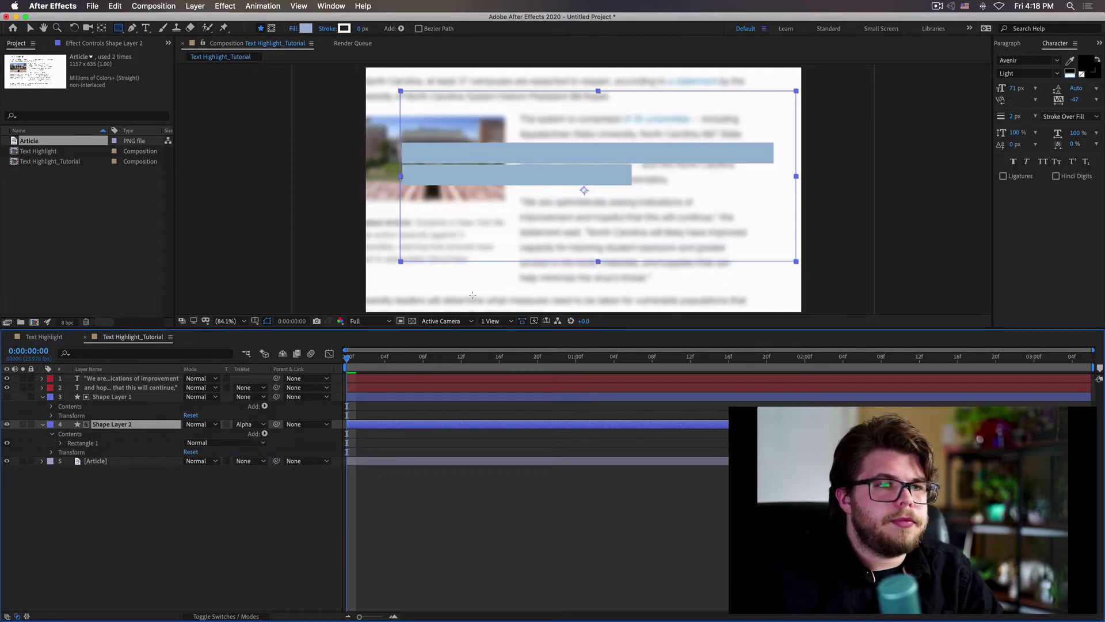
key("v")
left_click(462, 133)
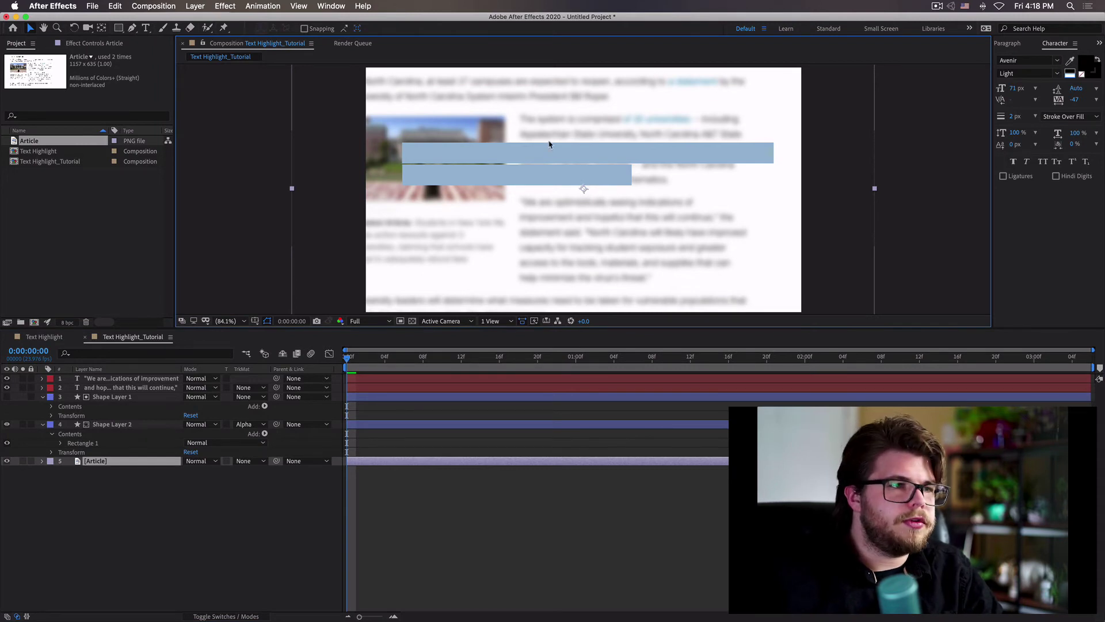
Reveal the Transform properties of Shape Layer 1 and add a Position keyframe at frame 8
left_click(113, 399)
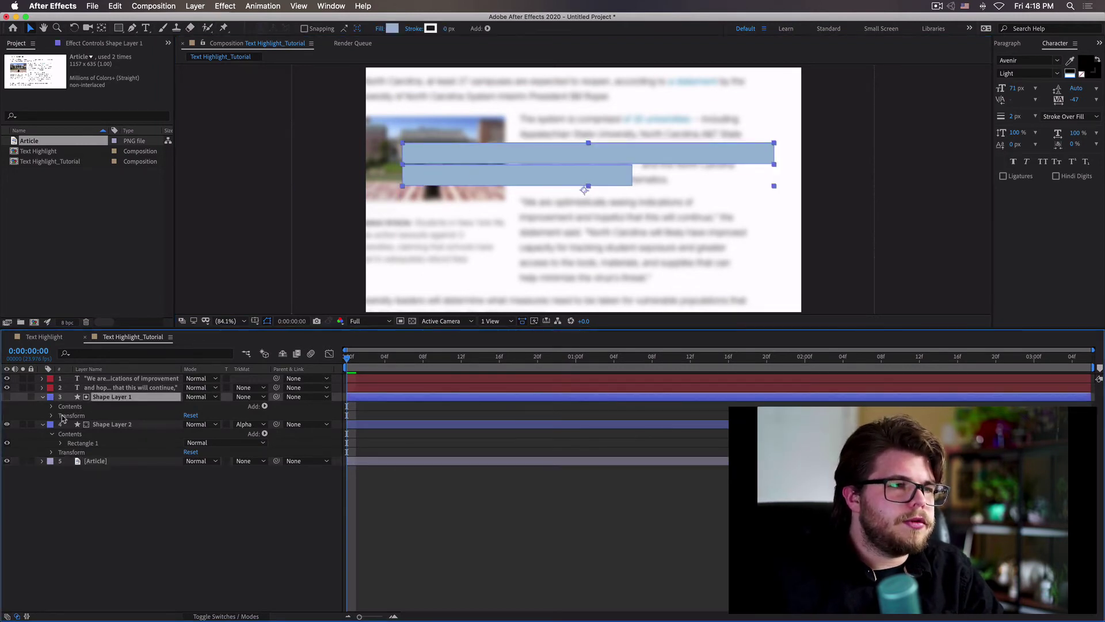
left_click(68, 415)
left_click(52, 416)
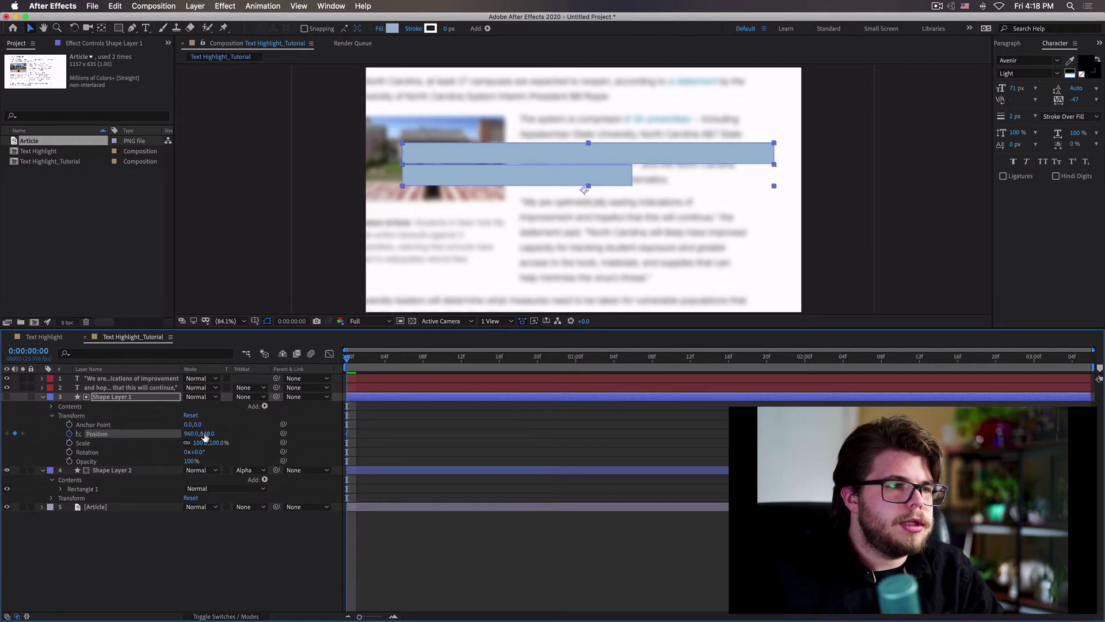
left_click_drag(387, 360, 423, 357)
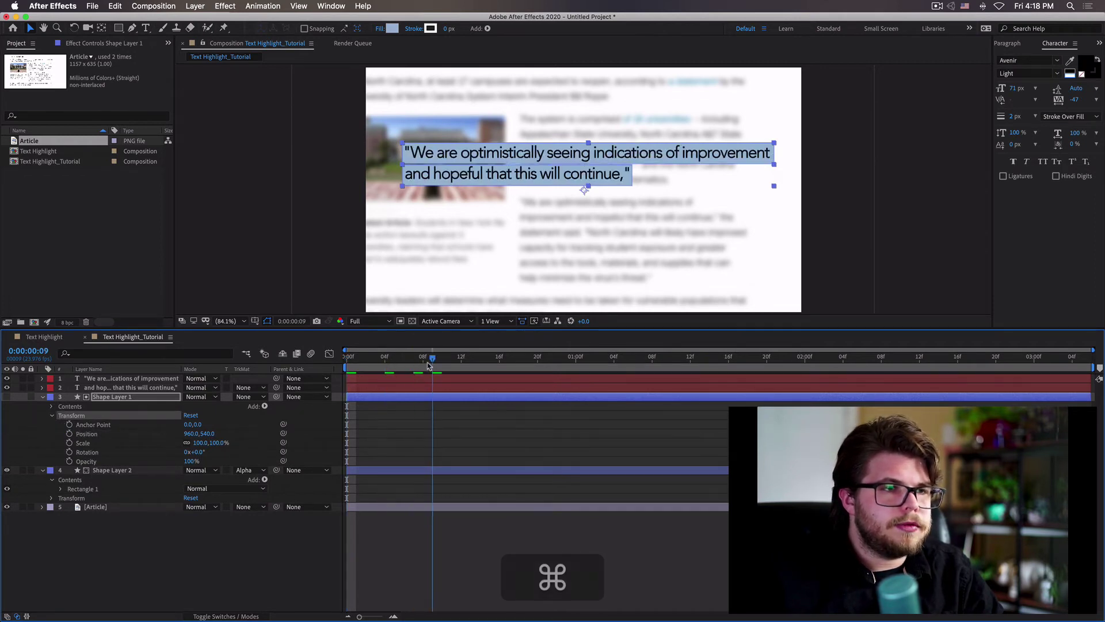
left_click(69, 434)
Set the X position of Shape Layer 1 to -703 at frame 0 and preview the highlight slide-in
left_click_drag(423, 358, 249, 376)
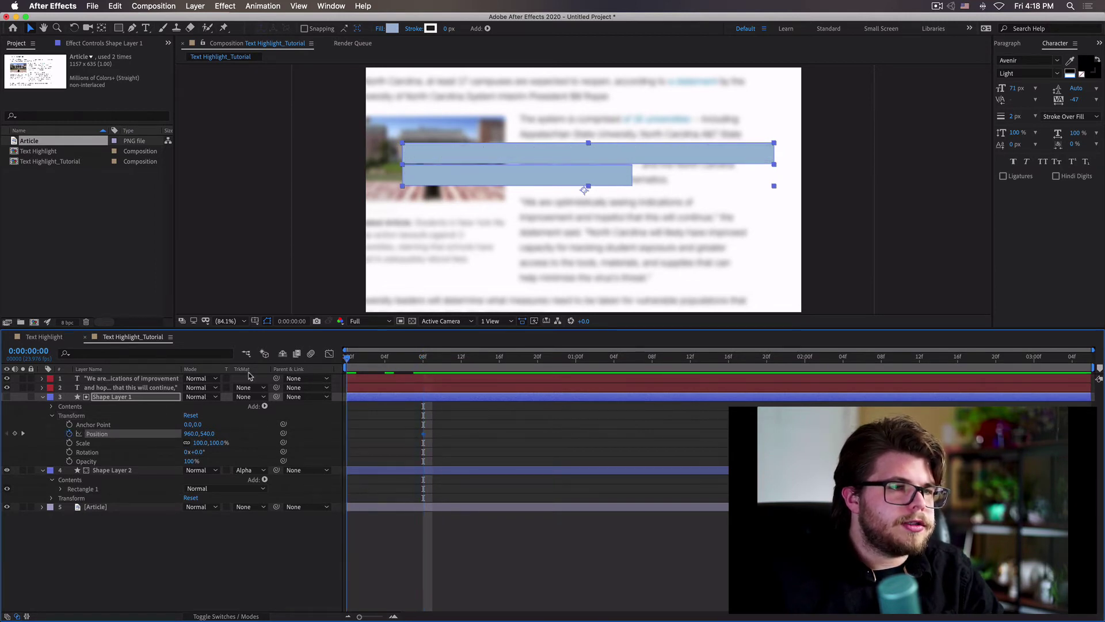
left_click_drag(187, 433, 4, 434)
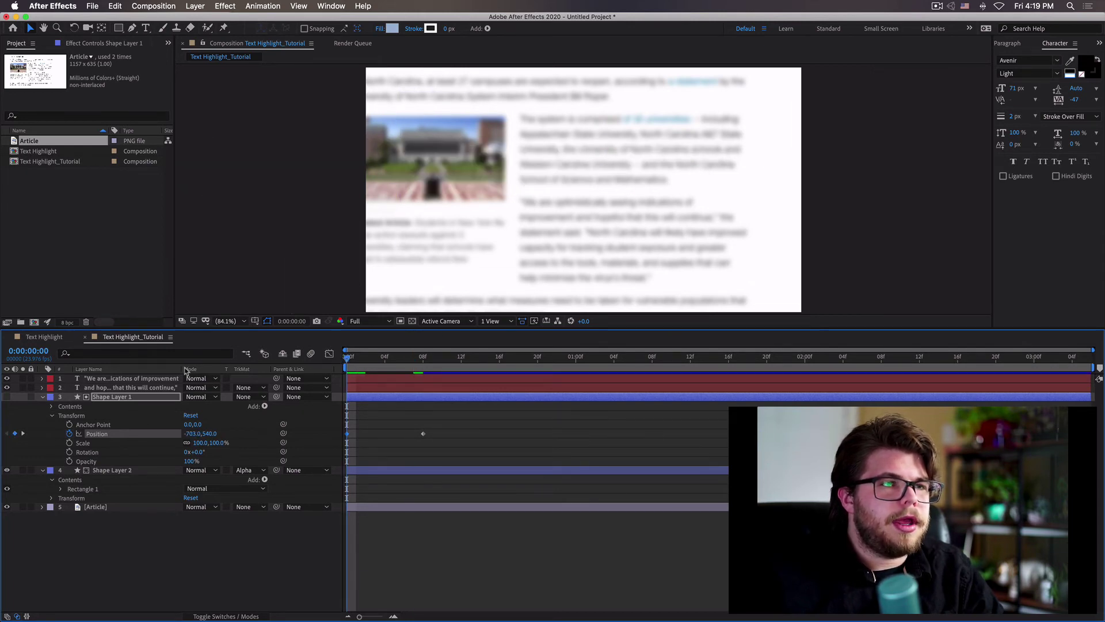
key("space")
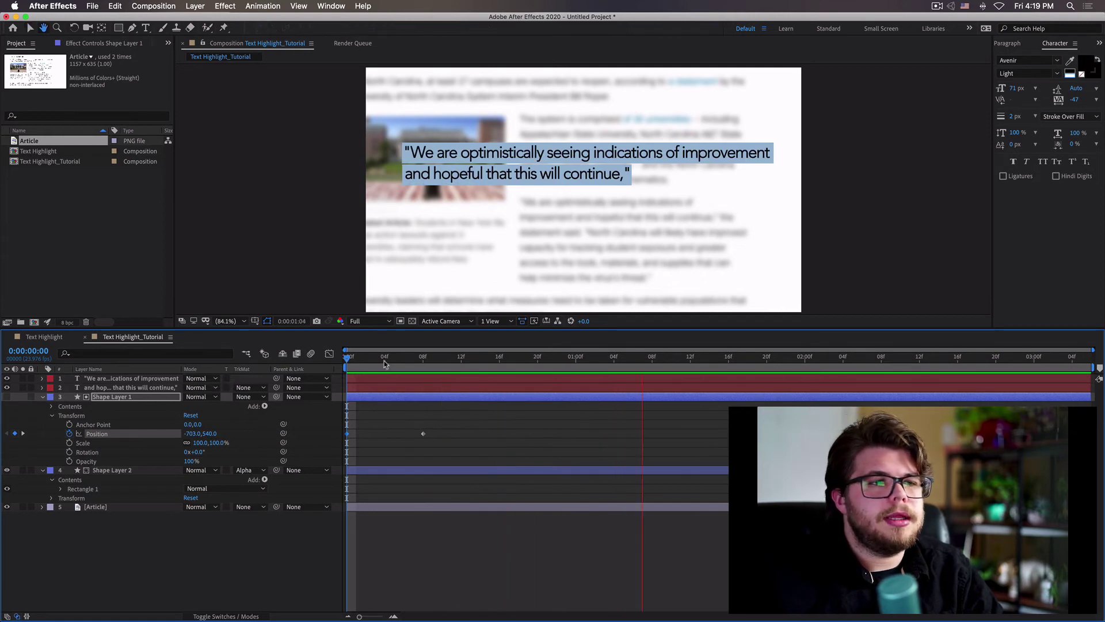
key("space")
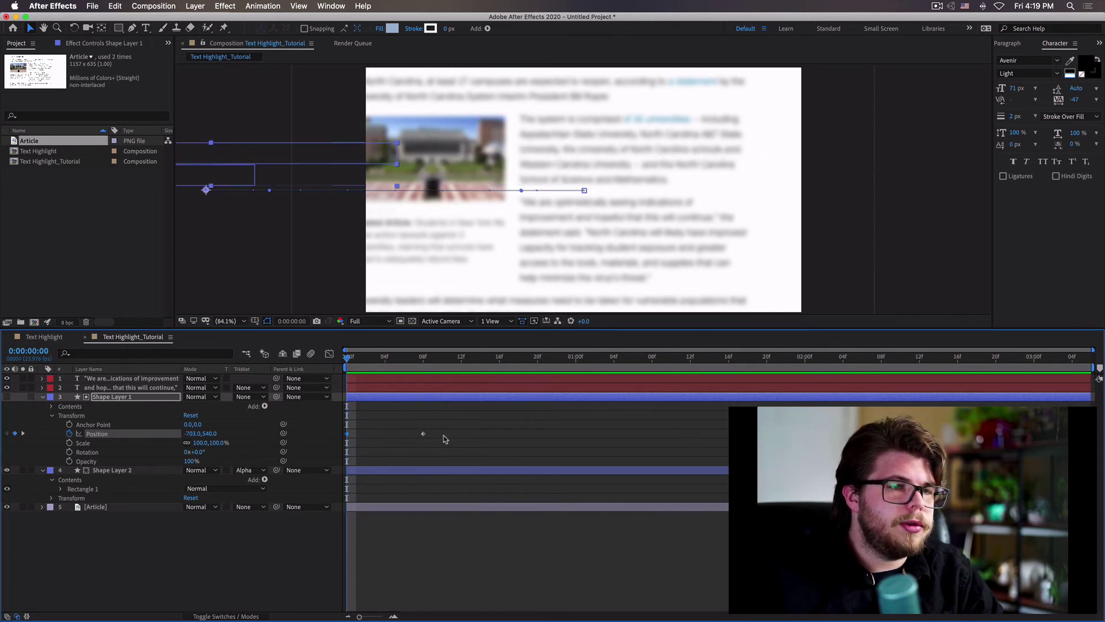
Examine the individual transform properties of Rectangle 1 inside the contents of Shape Layer 1
left_click(52, 415)
left_click(52, 407)
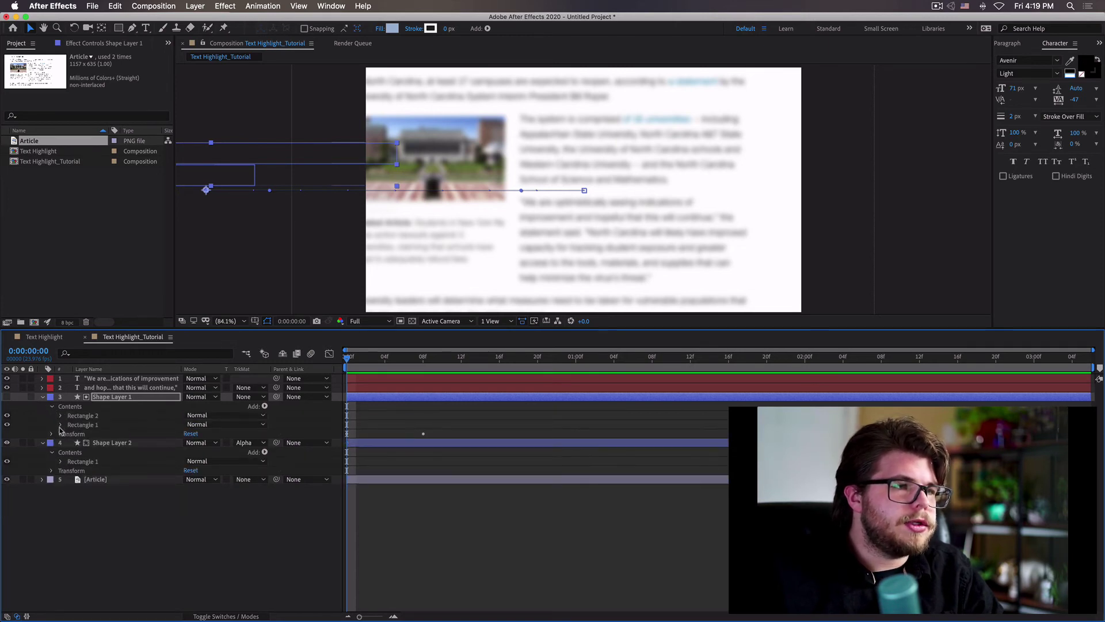
left_click(60, 425)
left_click(69, 461)
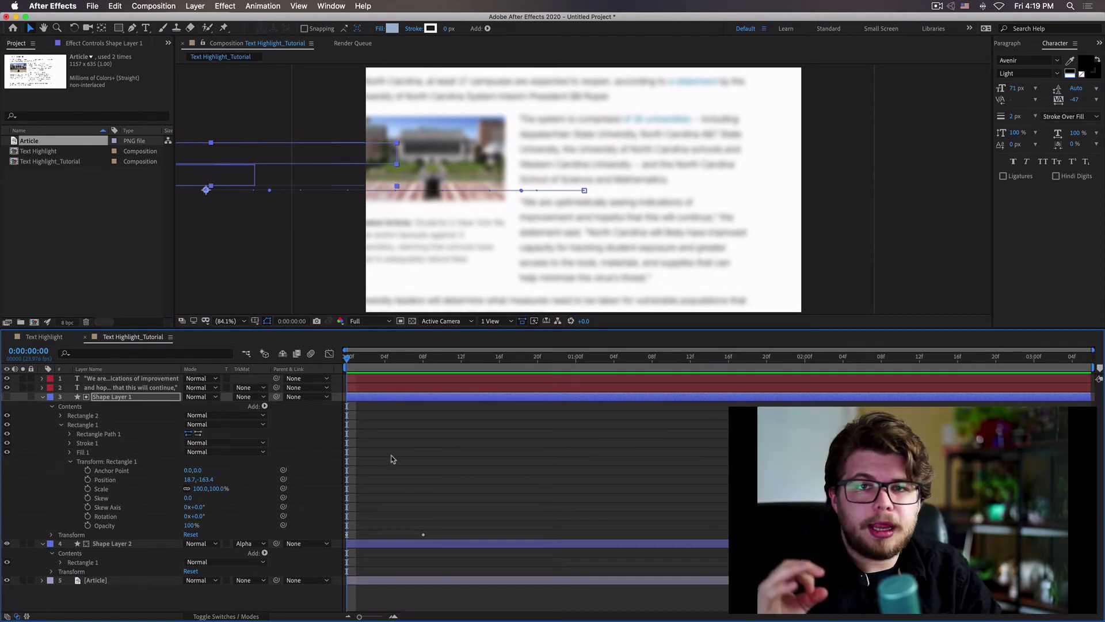
Collapse both shape layers, deselect everything, and move the playhead to 0:00:01:00
left_click(41, 398)
left_click(43, 407)
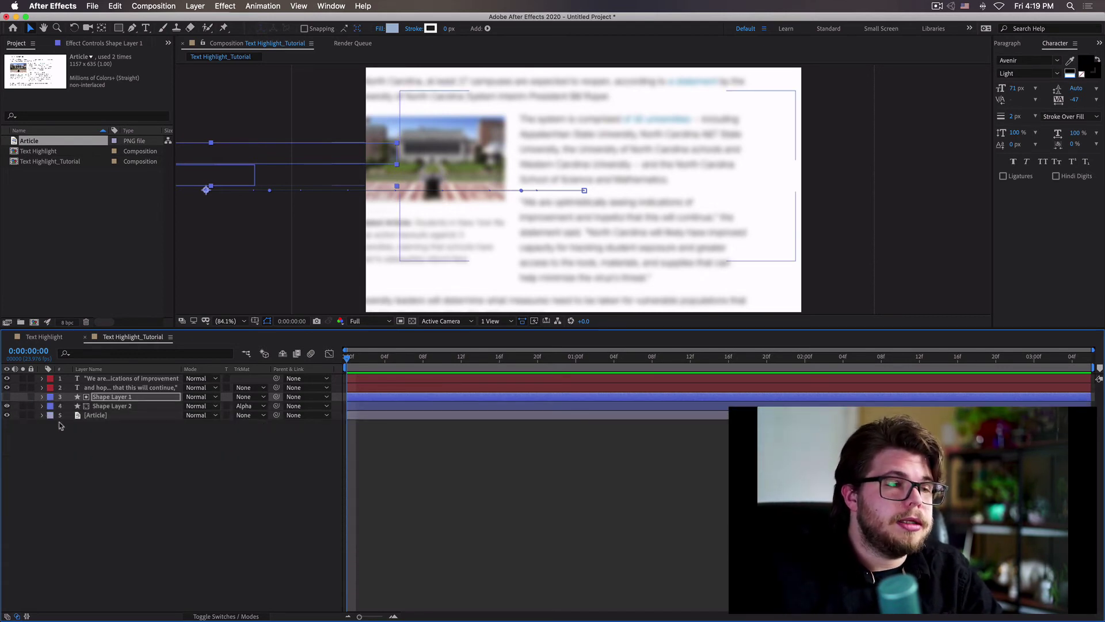
left_click(60, 425)
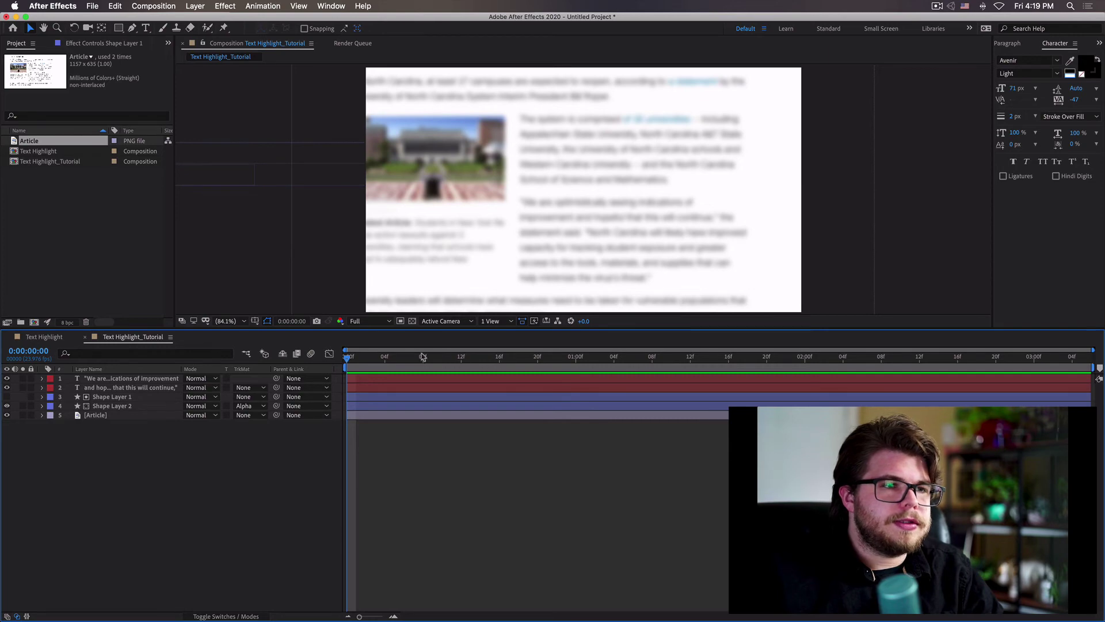
left_click_drag(347, 357, 575, 357)
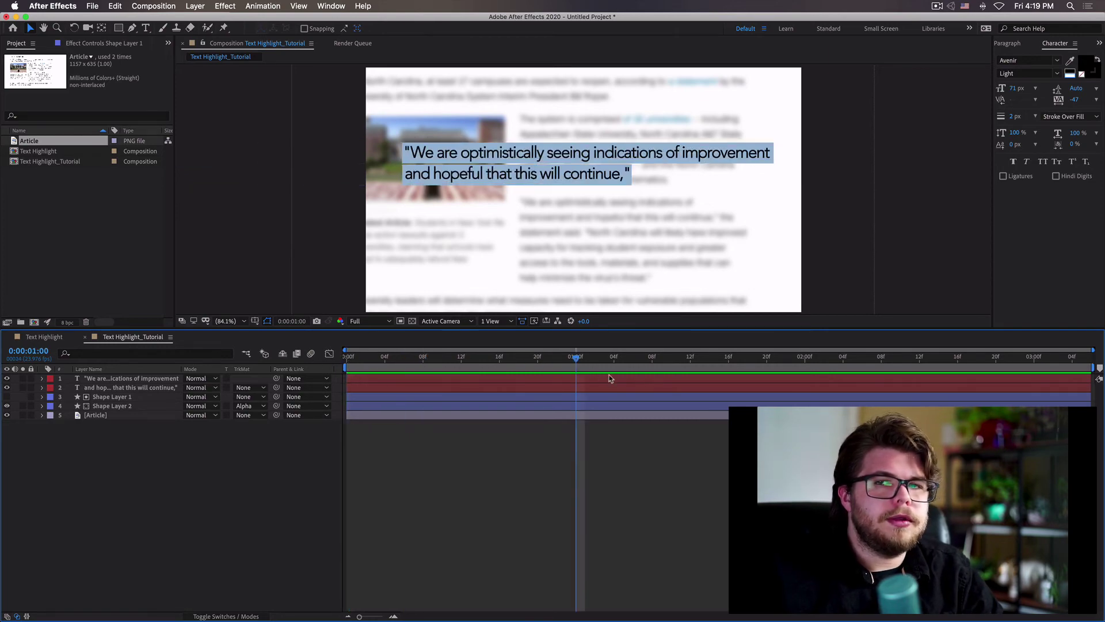
Switch to QuickTime Player, review the yellow highlights in TextHighlights_Clip.mp4, and close the clip to return to After Effects
key("super+Tab")
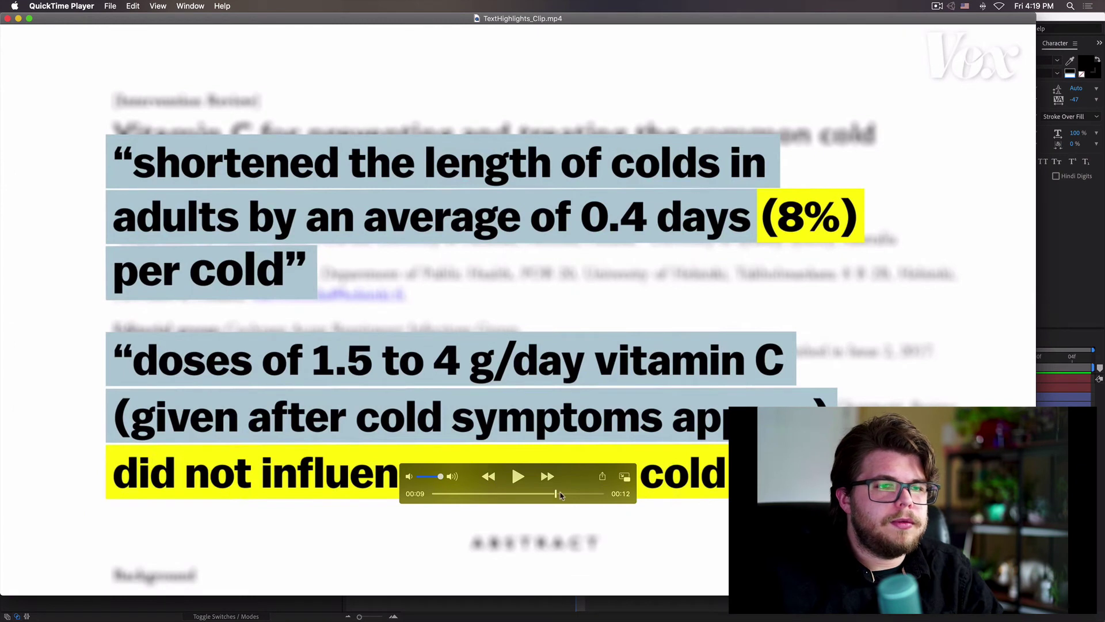
left_click_drag(556, 494, 530, 494)
key("space")
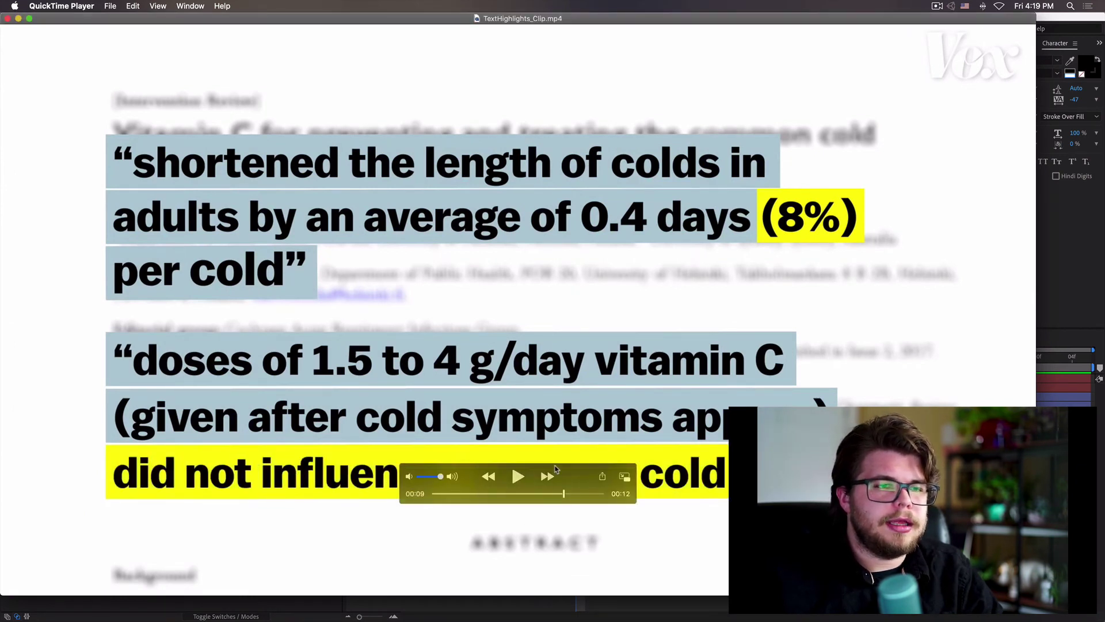
key("super+w")
left_click(727, 503)
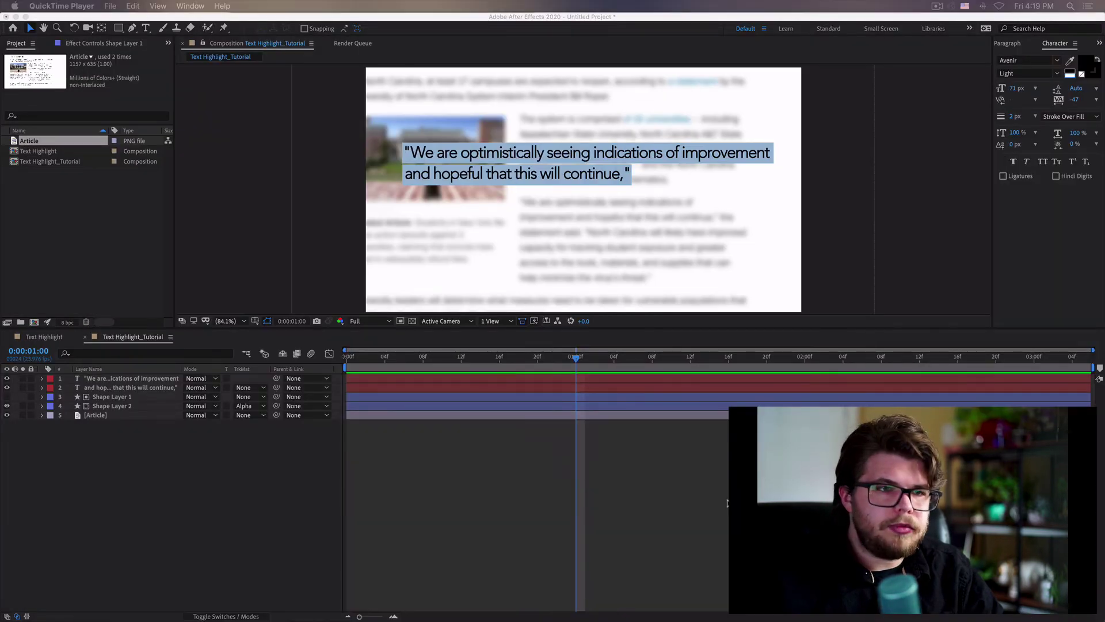
Create a new shape layer with the playhead at 0:00:01:07 and place it directly below the two quote text layers
left_click_drag(593, 364, 644, 364)
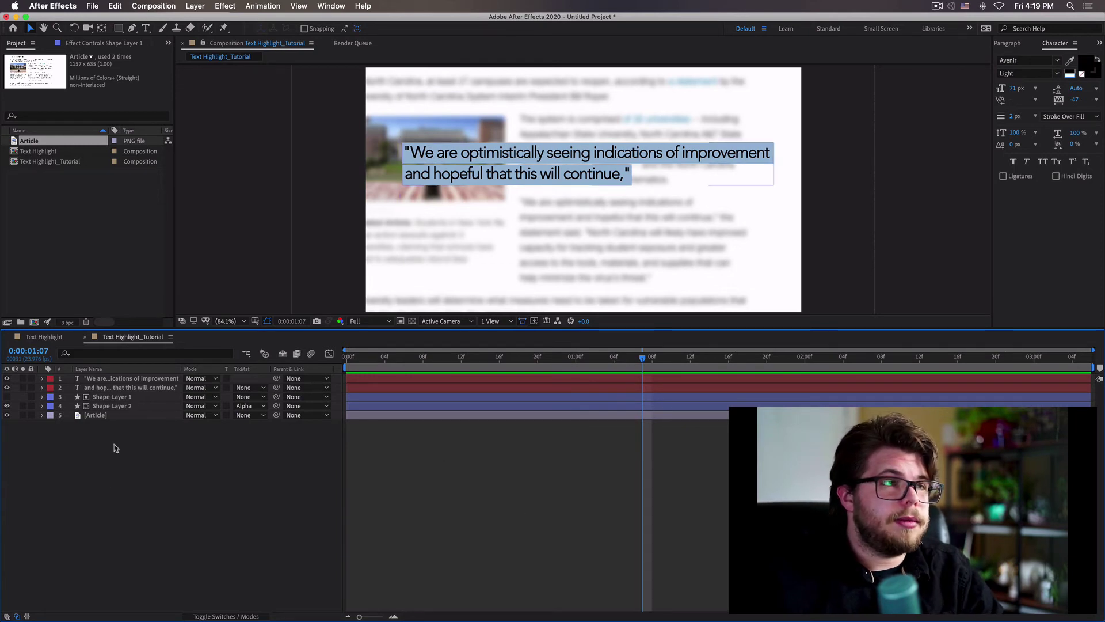
left_click(193, 5)
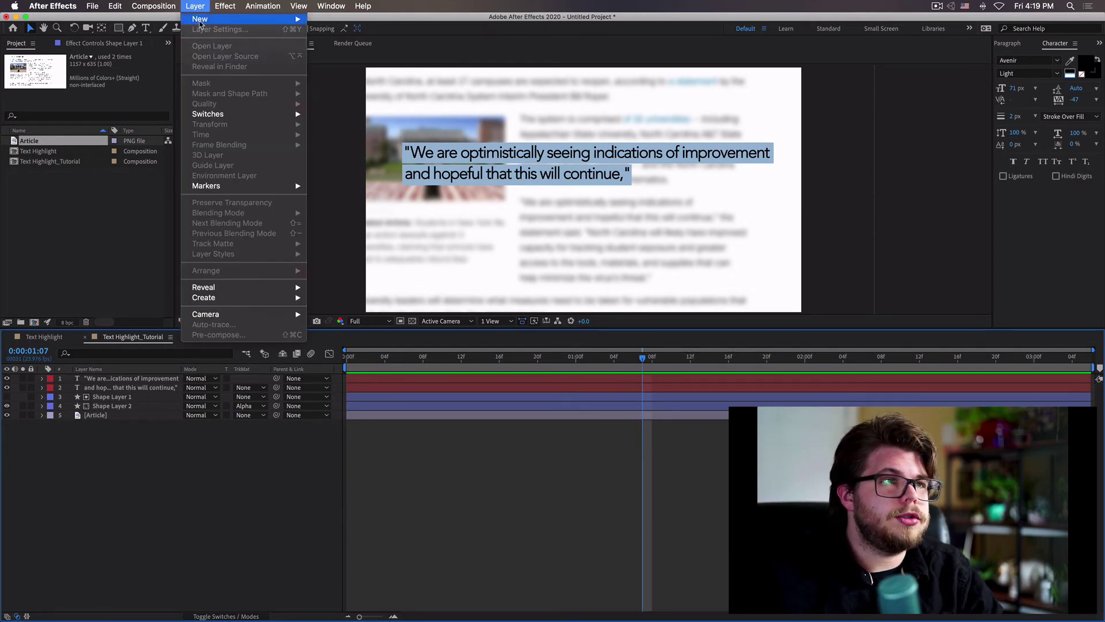
mouse_move(277, 19)
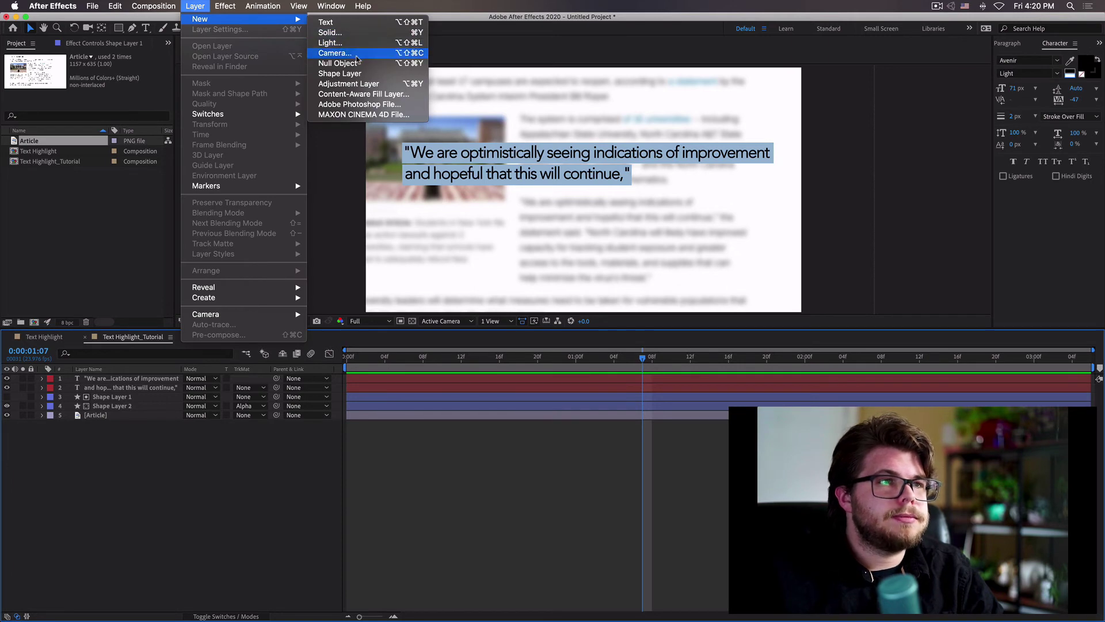
left_click(339, 73)
key("q")
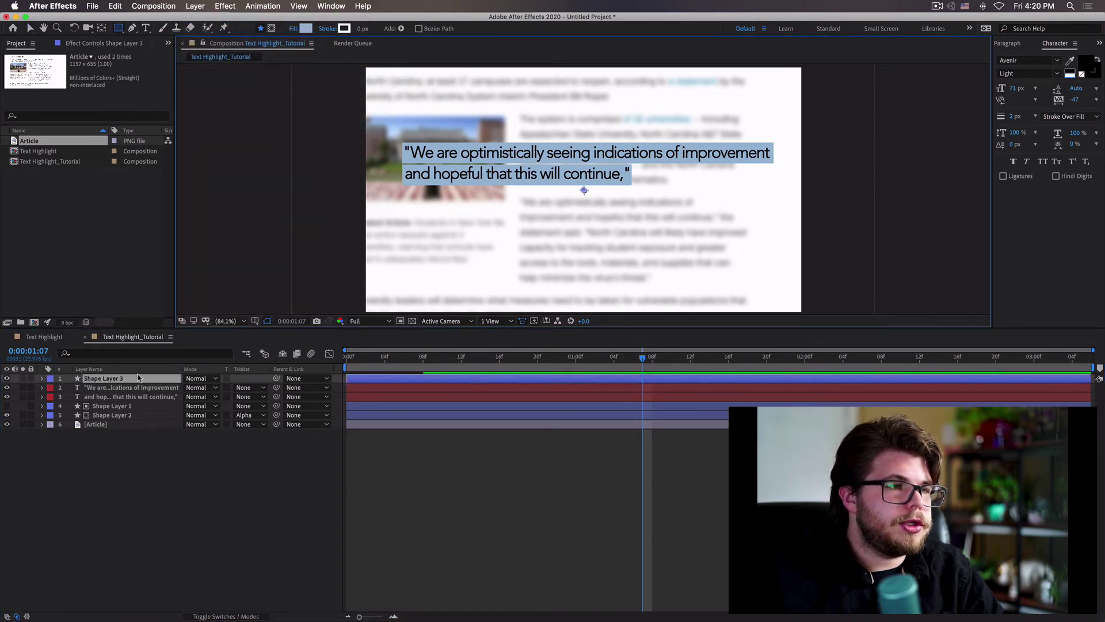
left_click_drag(139, 378, 140, 402)
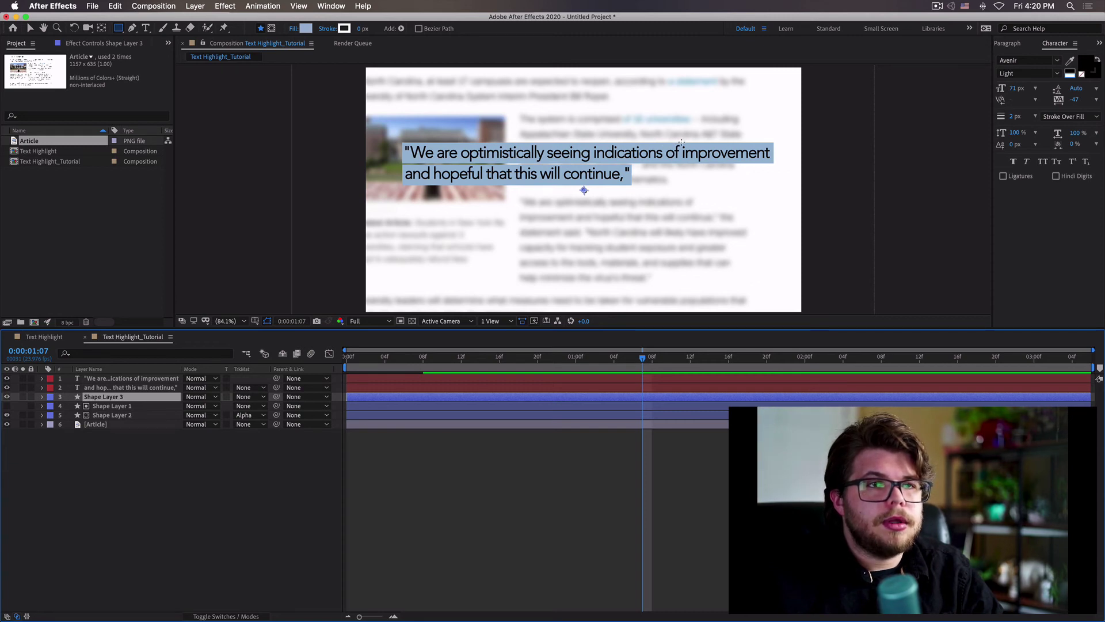
Draw a rectangle on Shape Layer 3 covering the word "improvement" in the first quote line
left_click_drag(682, 141, 776, 162)
key("period")
key("period")
key("period")
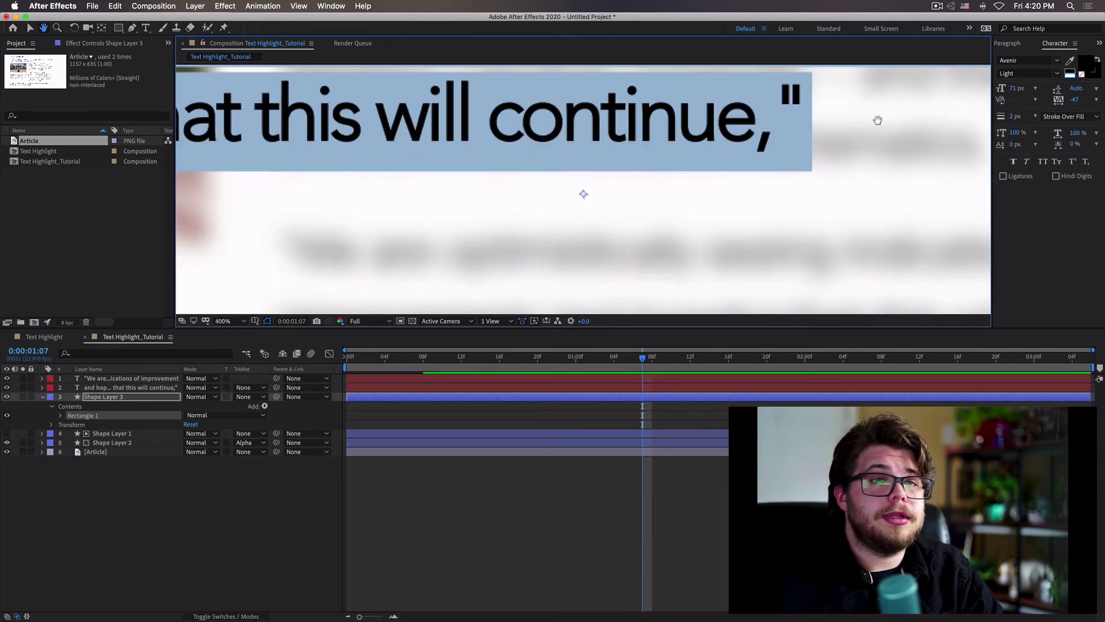
mouse_move(876, 116)
left_mouse_down()
mouse_move(369, 288)
mouse_move(221, 277)
mouse_move(190, 292)
left_mouse_up()
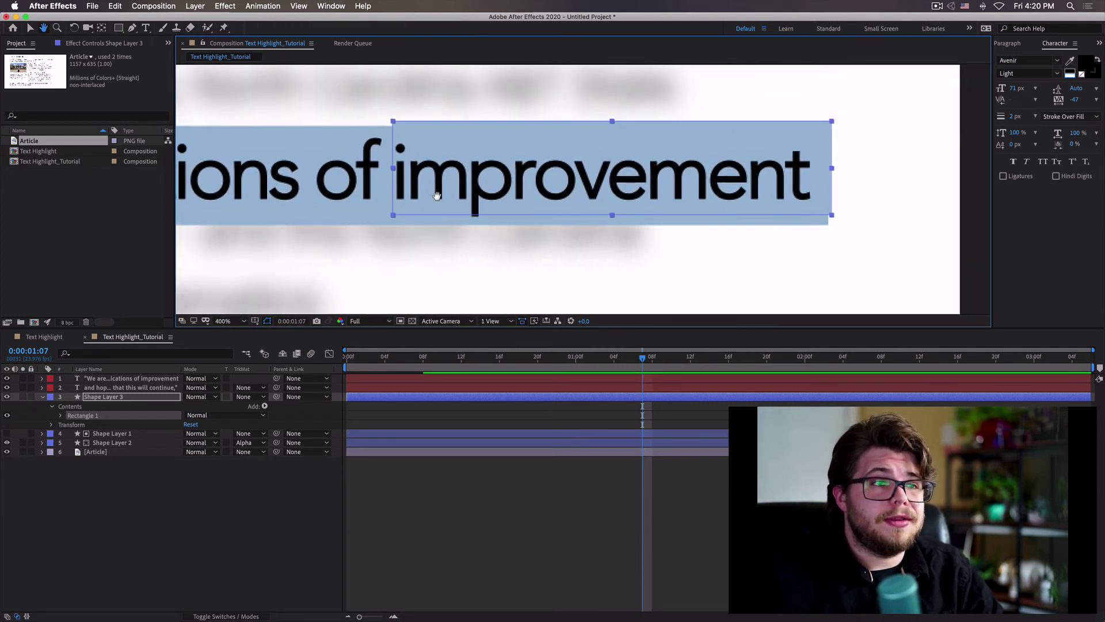
key("super")
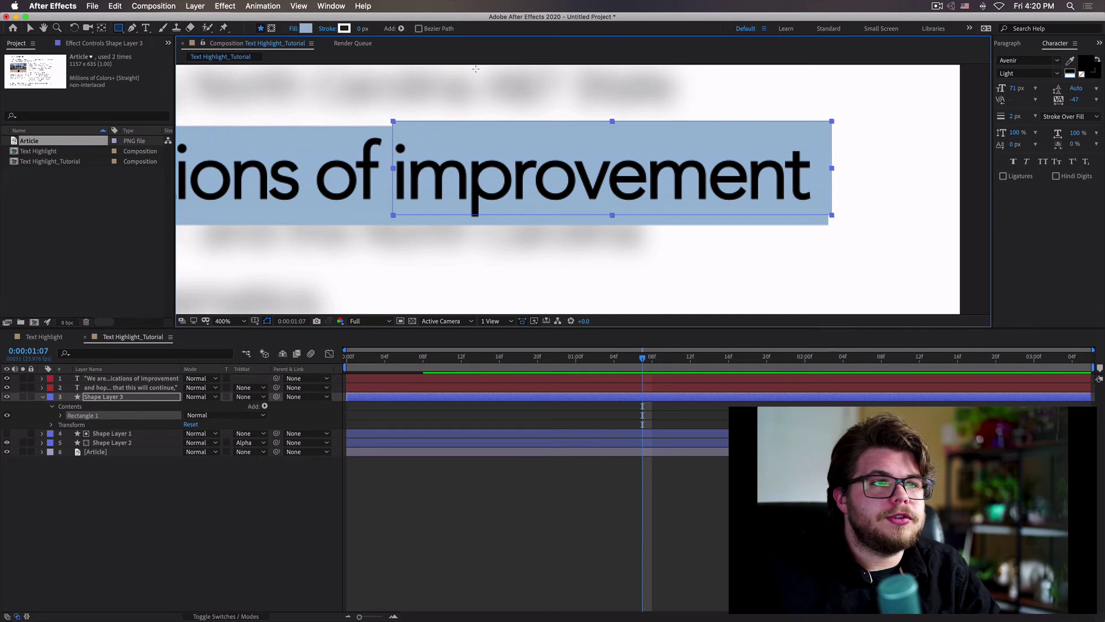
key("super+d")
key("super+z")
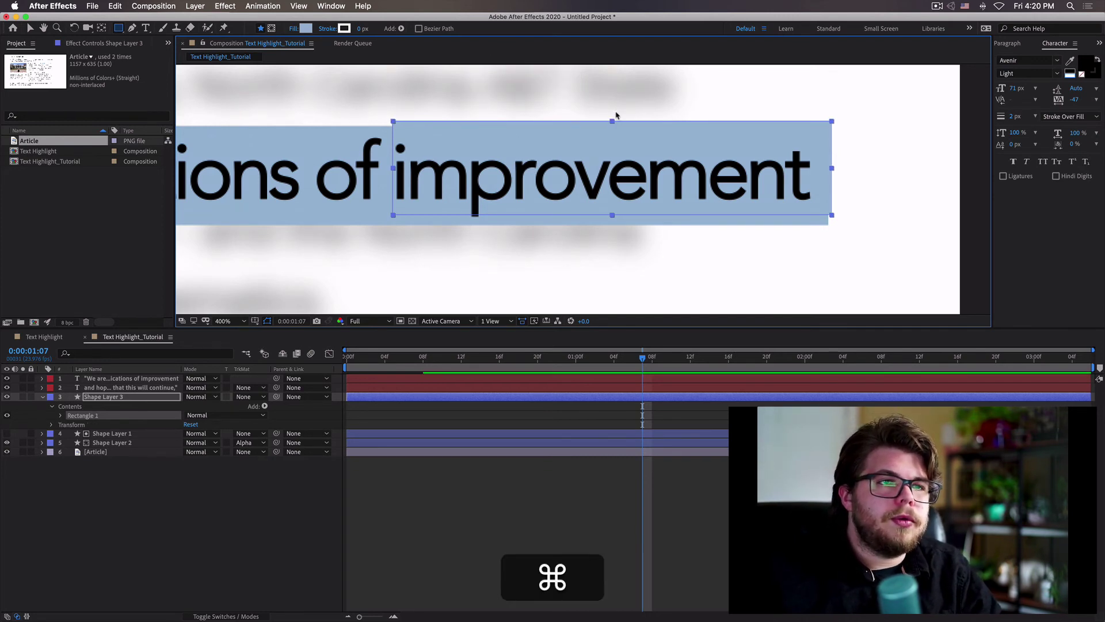
Reposition and resize the new rectangle so its top, bottom and right edges match the blue highlight behind "improvement"
left_click_drag(612, 121, 612, 127)
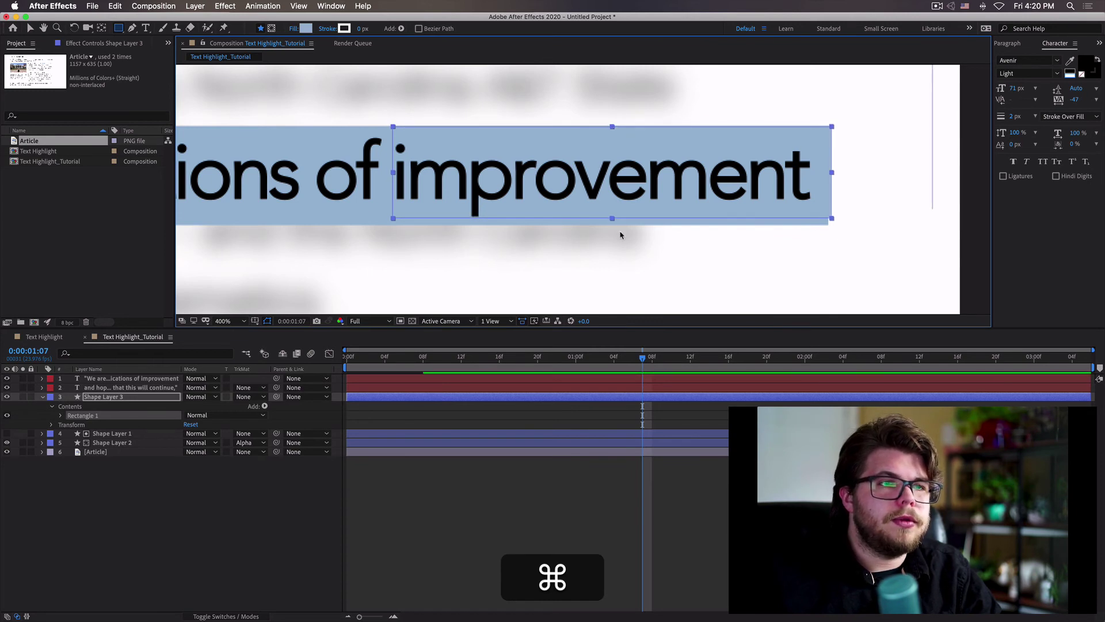
left_click_drag(612, 219, 612, 223)
left_click_drag(613, 138, 613, 127)
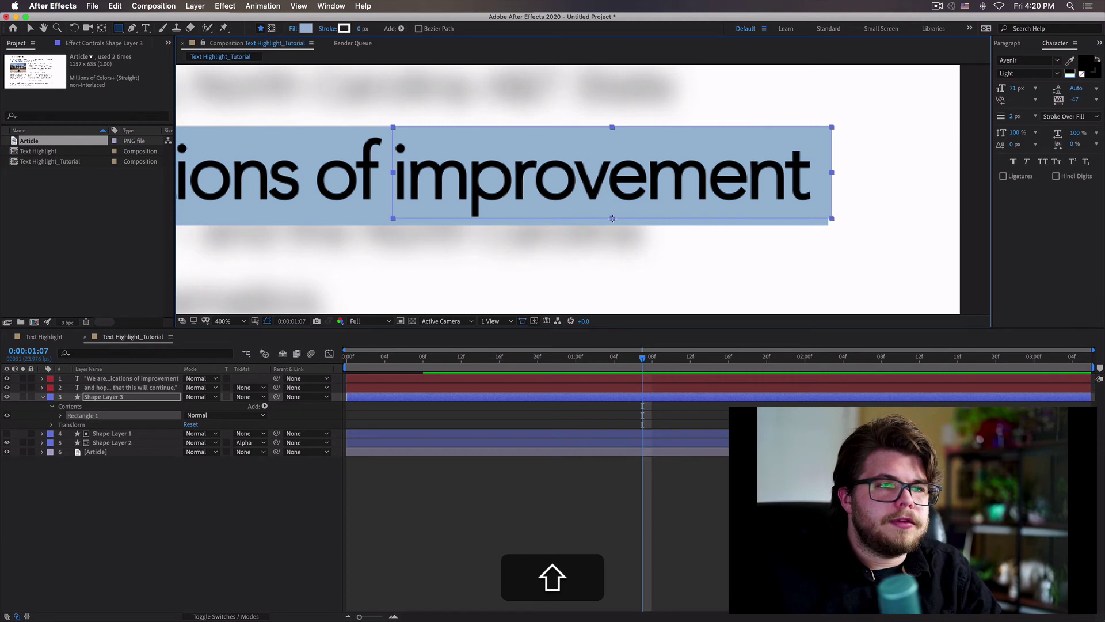
left_click_drag(612, 218, 612, 241)
left_click_drag(615, 165, 619, 126)
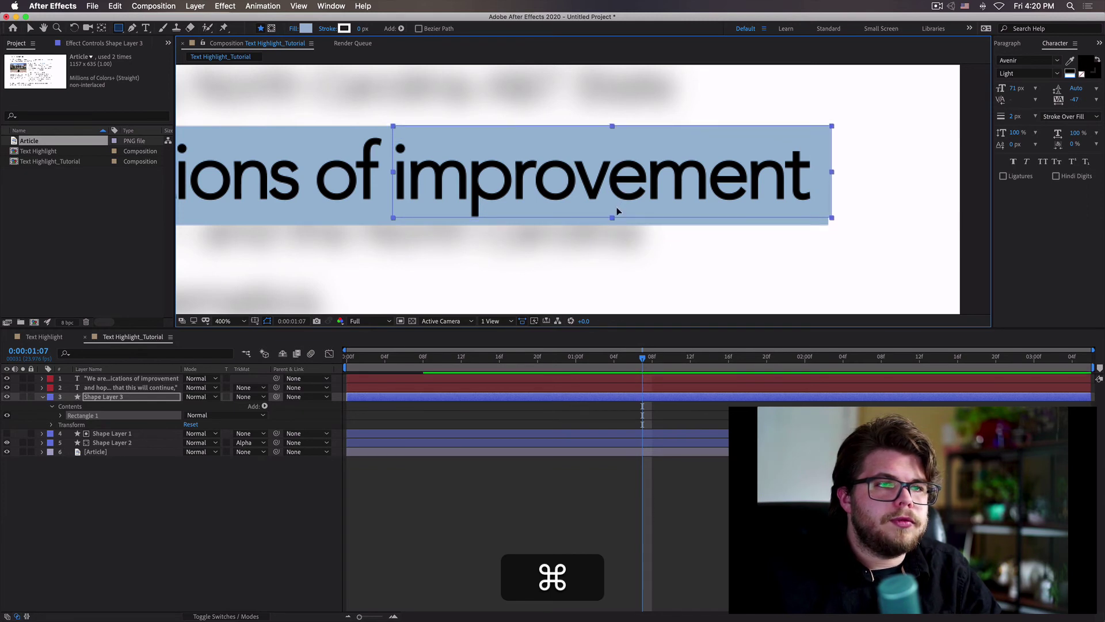
left_click_drag(617, 208, 613, 213)
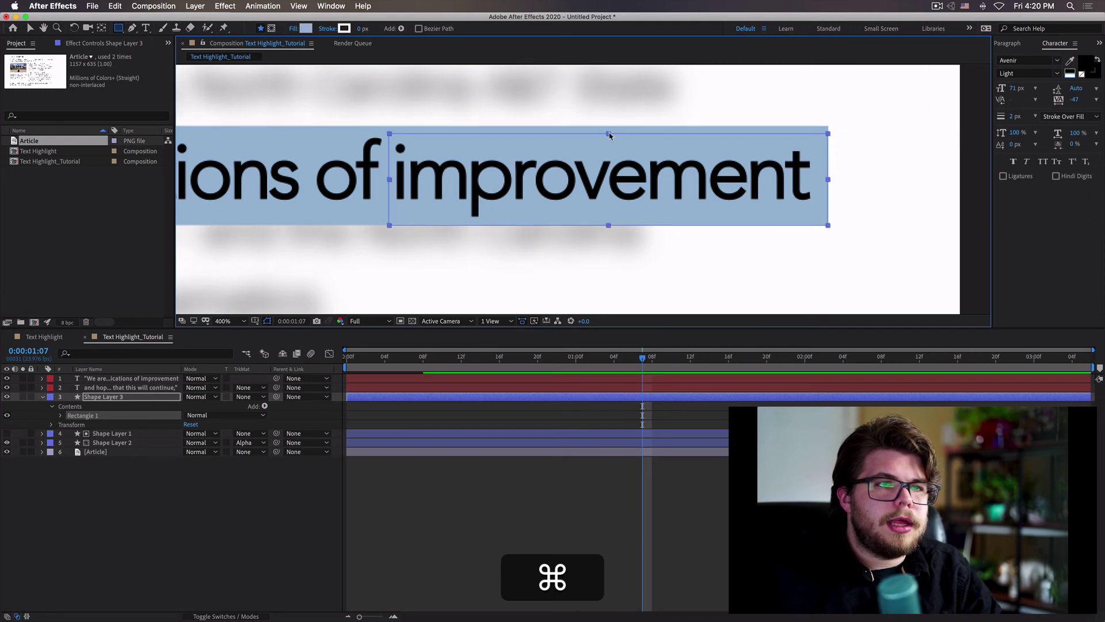
left_click_drag(610, 135, 610, 129)
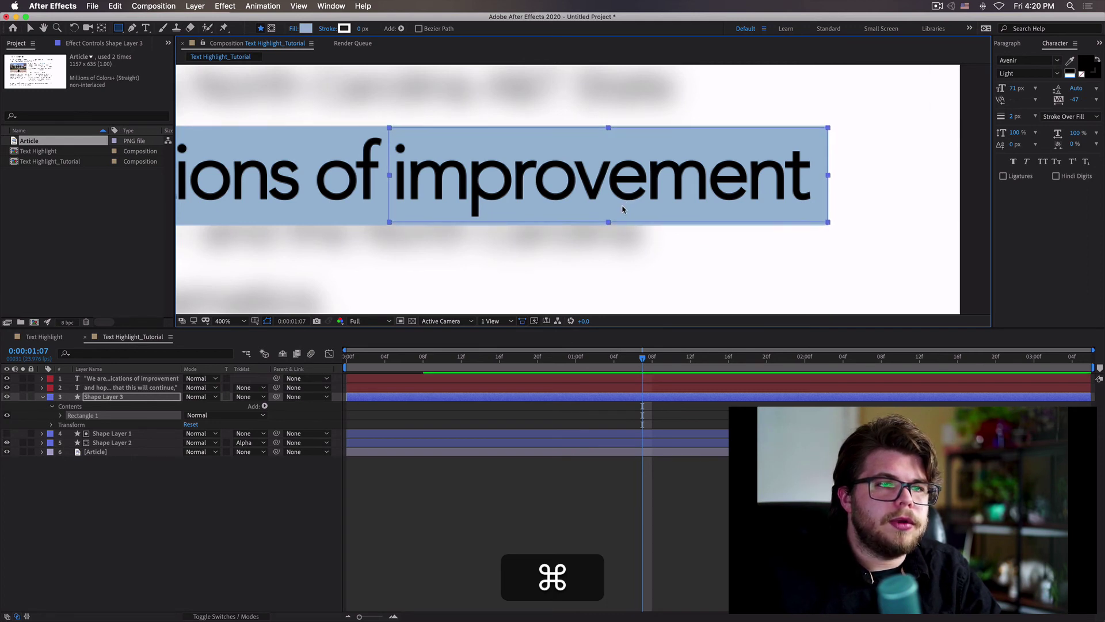
left_click_drag(621, 209, 622, 212)
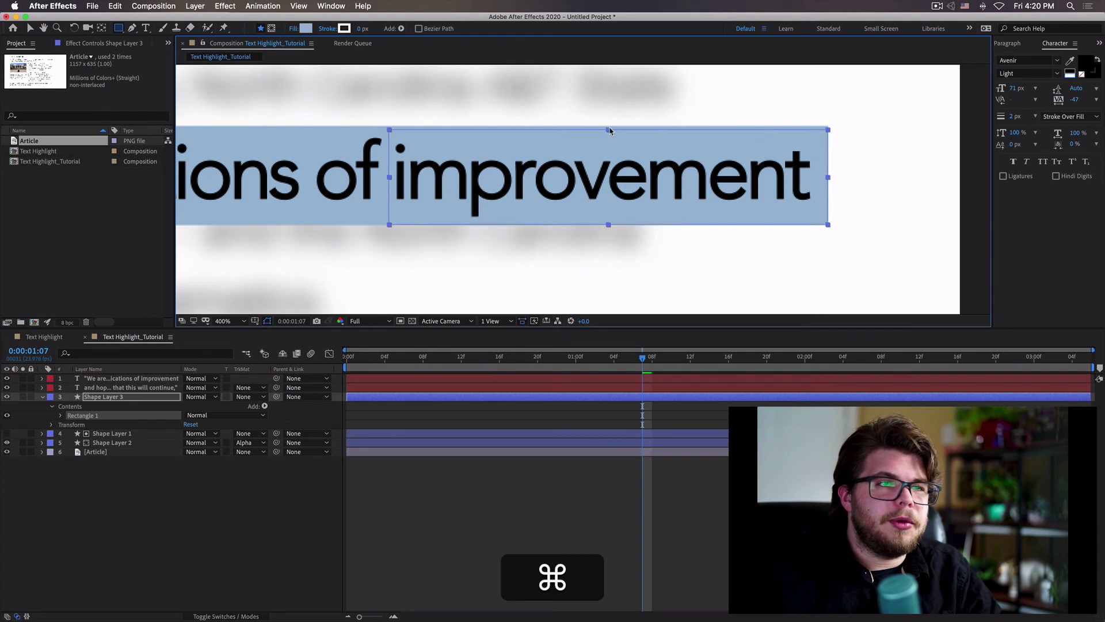
left_click_drag(609, 225, 610, 225)
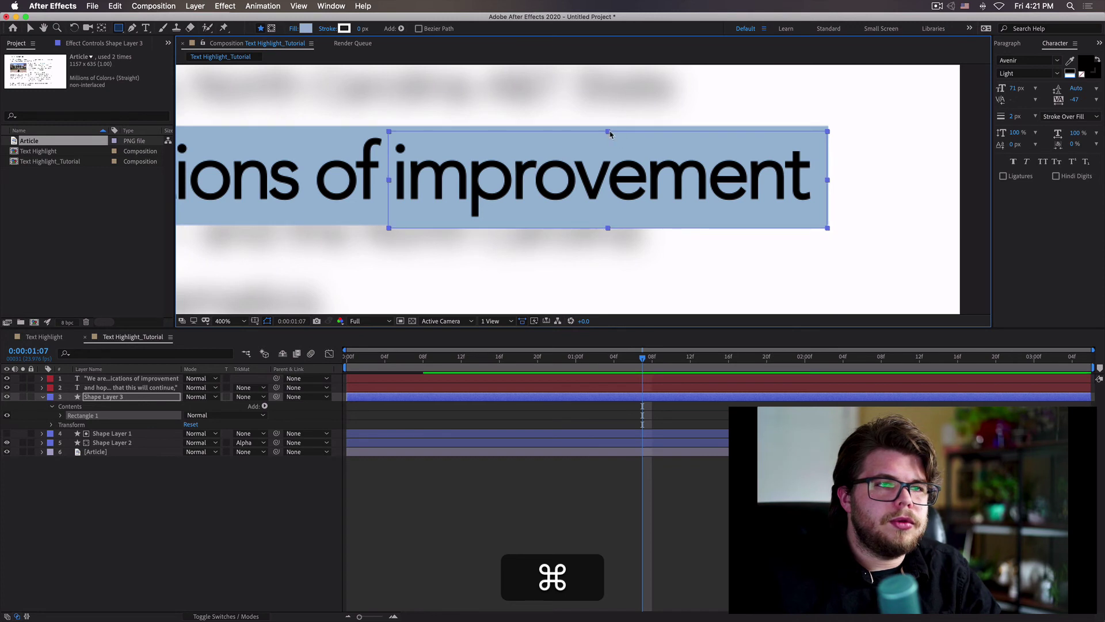
left_click_drag(611, 134, 612, 129)
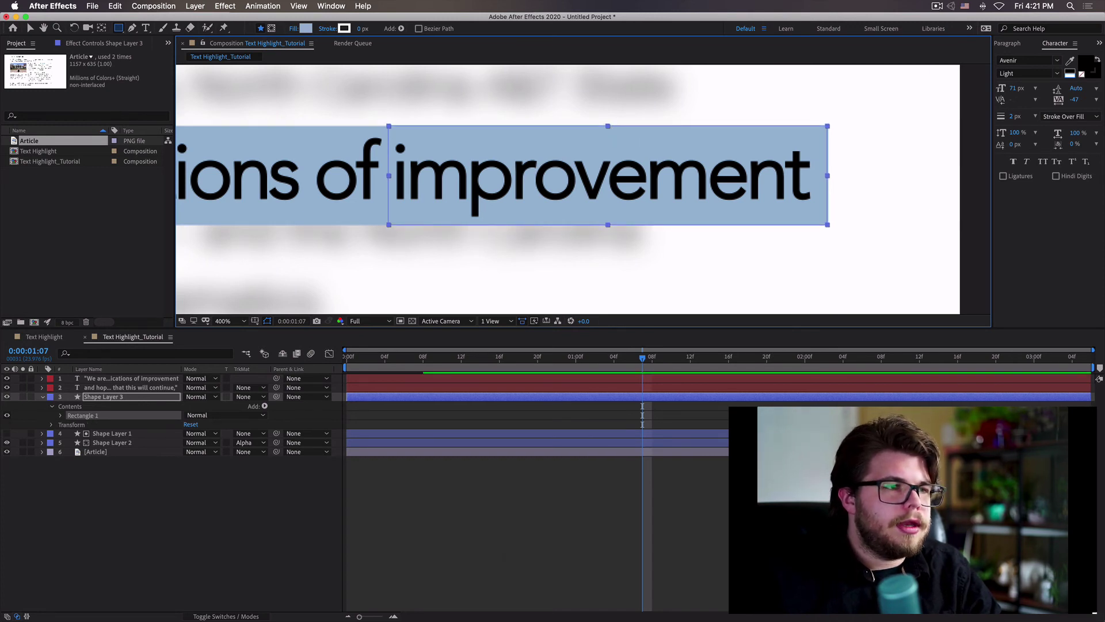
Change the Fill 1 color of Rectangle 1 in Shape Layer 3 to a bright yellow
left_click(62, 416)
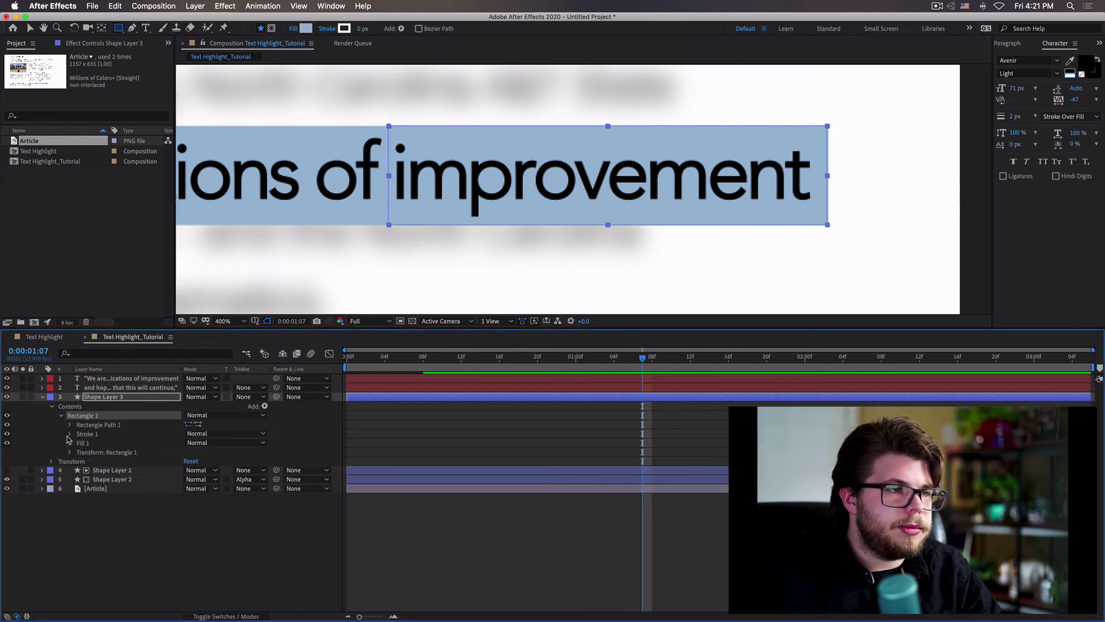
left_click(69, 434)
left_click(71, 434)
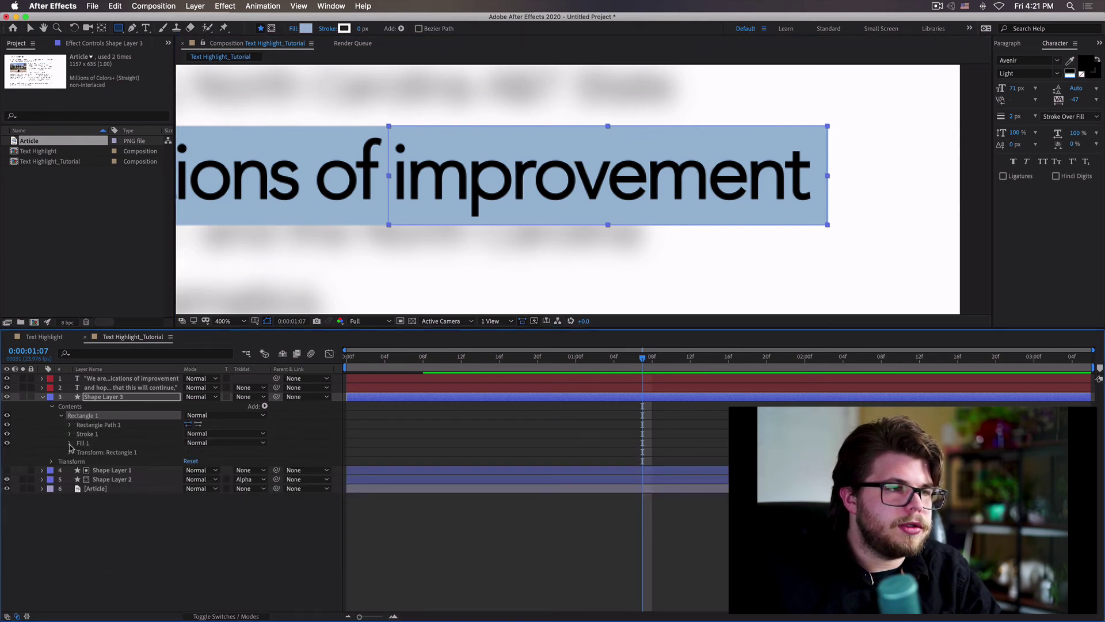
left_click(71, 443)
left_click(190, 471)
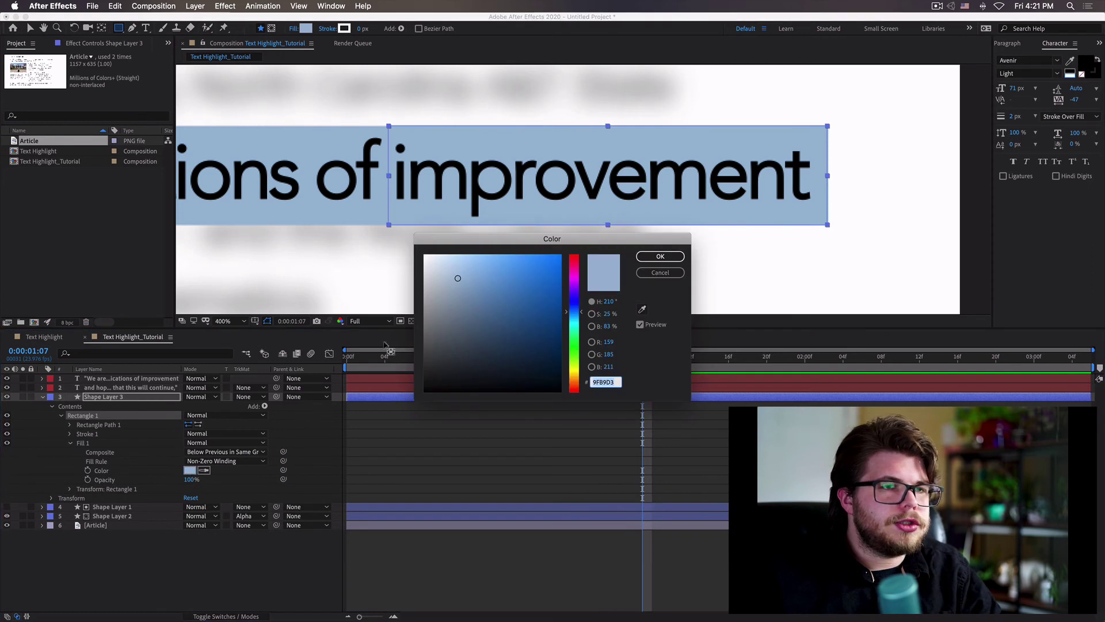
left_click_drag(574, 311, 577, 376)
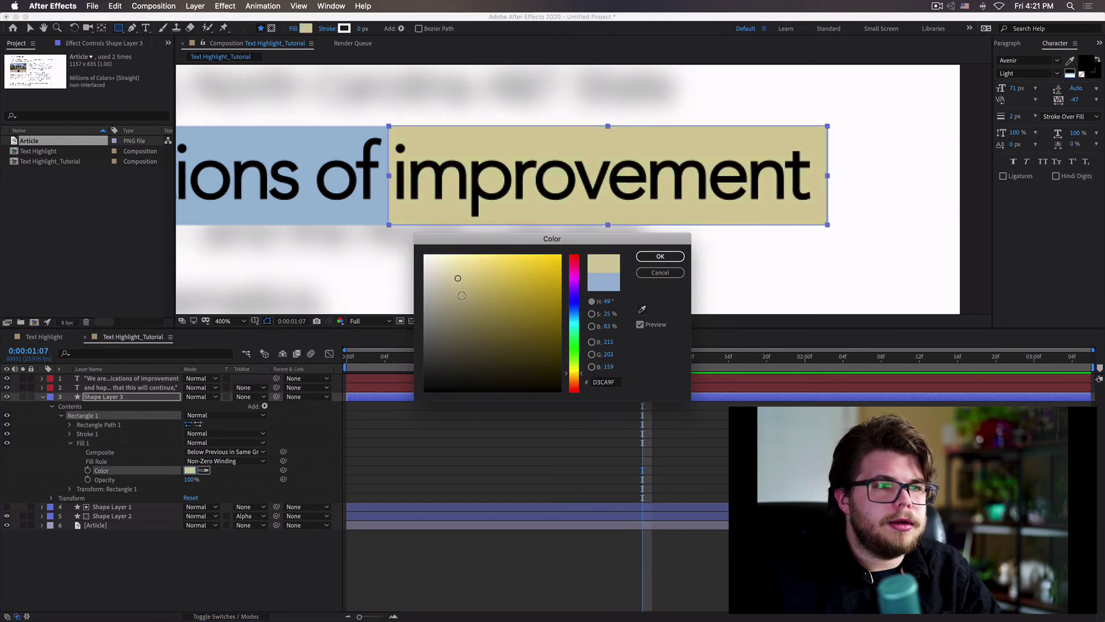
mouse_move(462, 295)
left_mouse_down()
mouse_move(483, 272)
mouse_move(531, 267)
mouse_move(496, 254)
left_mouse_up()
left_click(661, 256)
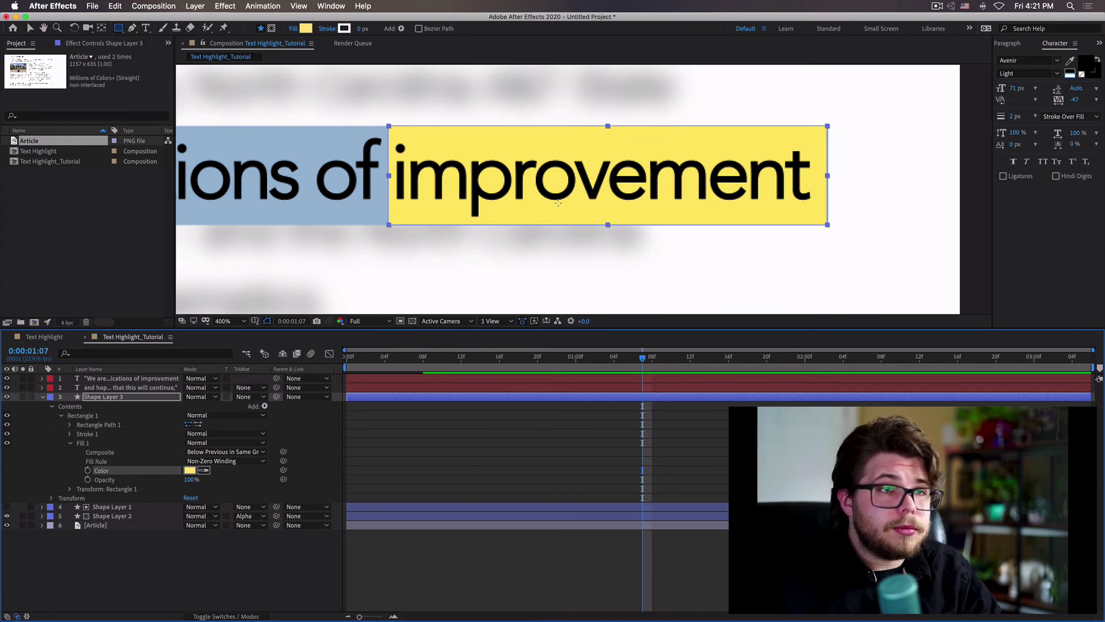
Switch to the Selection tool, deselect the yellow rectangle, and collapse Shape Layer 3
key("comma")
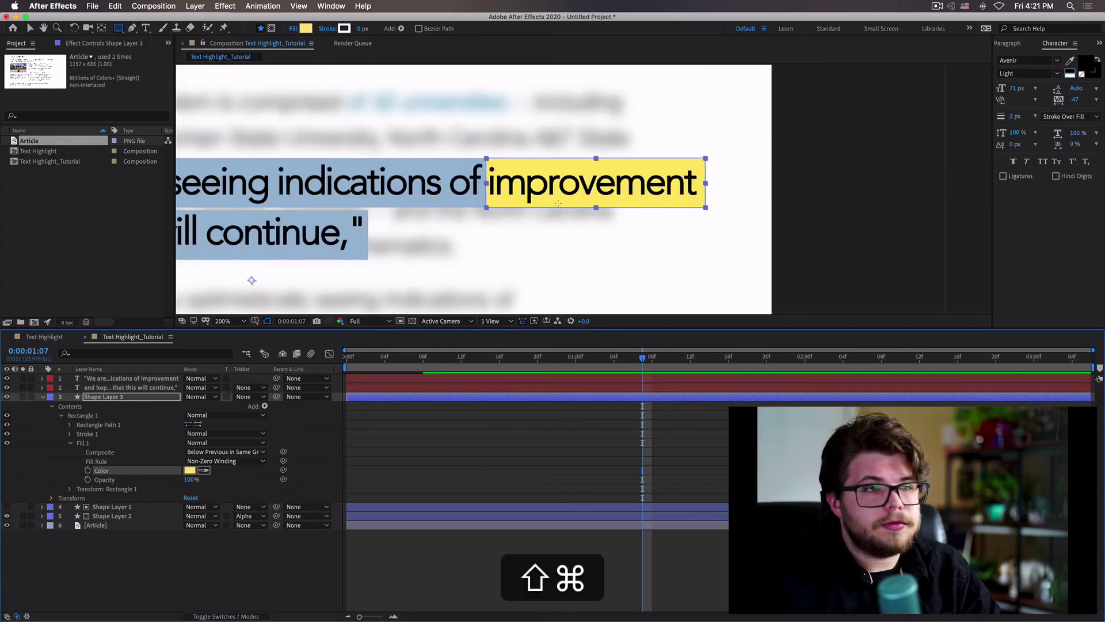
key("shift+slash")
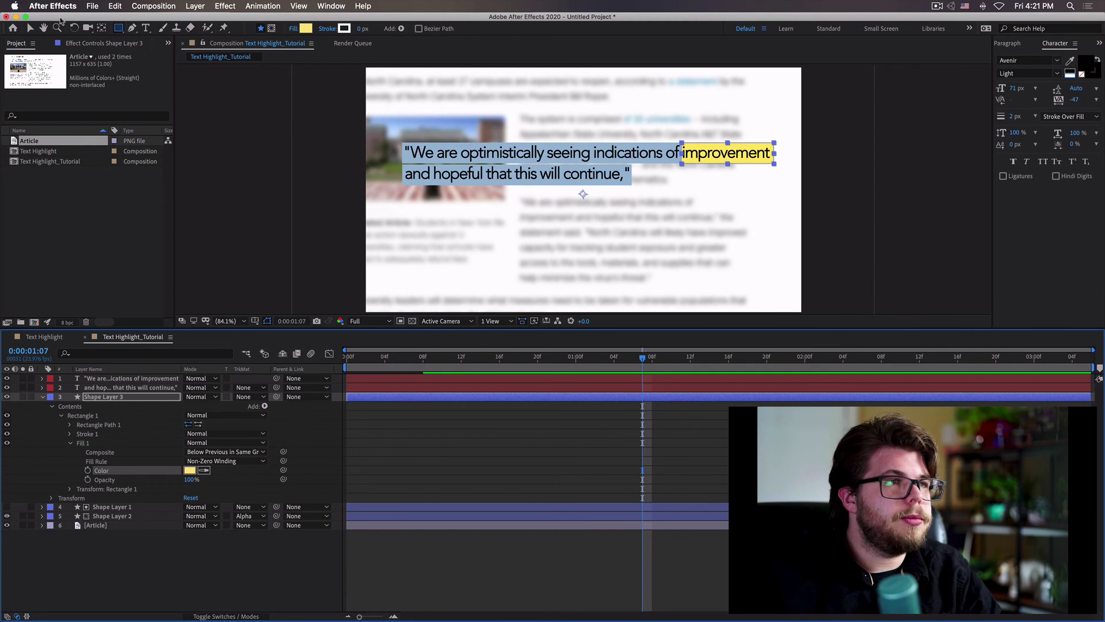
left_click(30, 29)
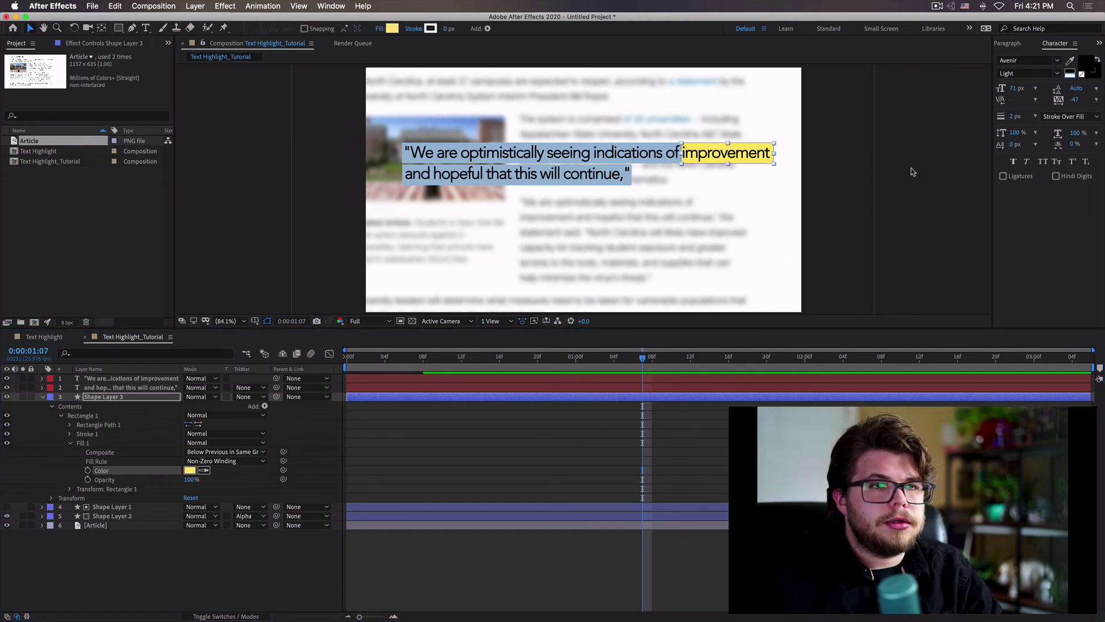
left_click(51, 421)
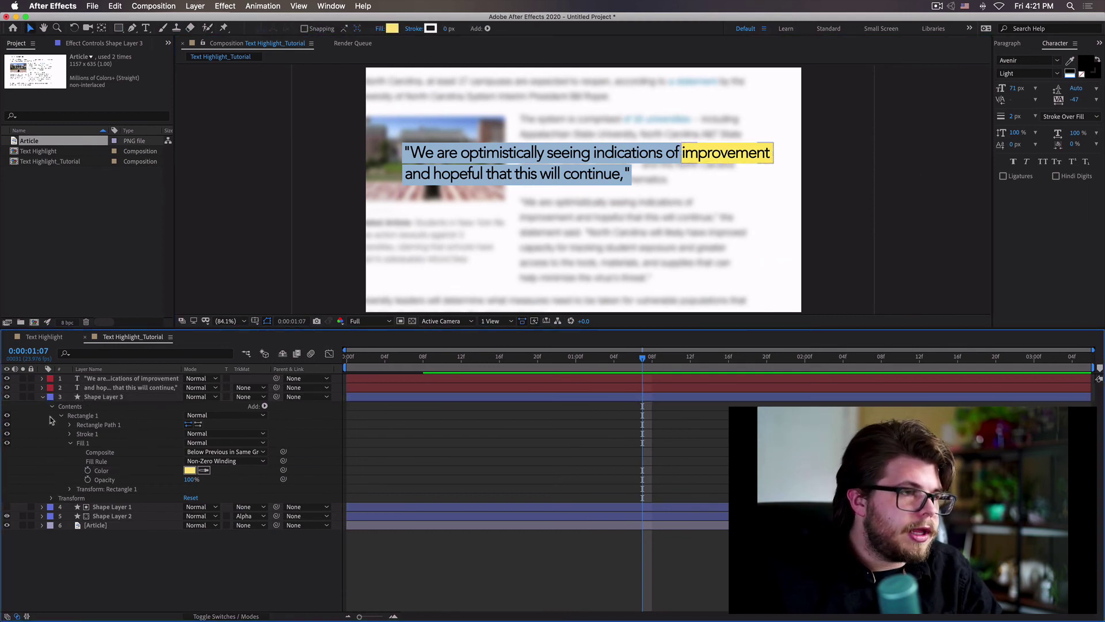
left_click(41, 397)
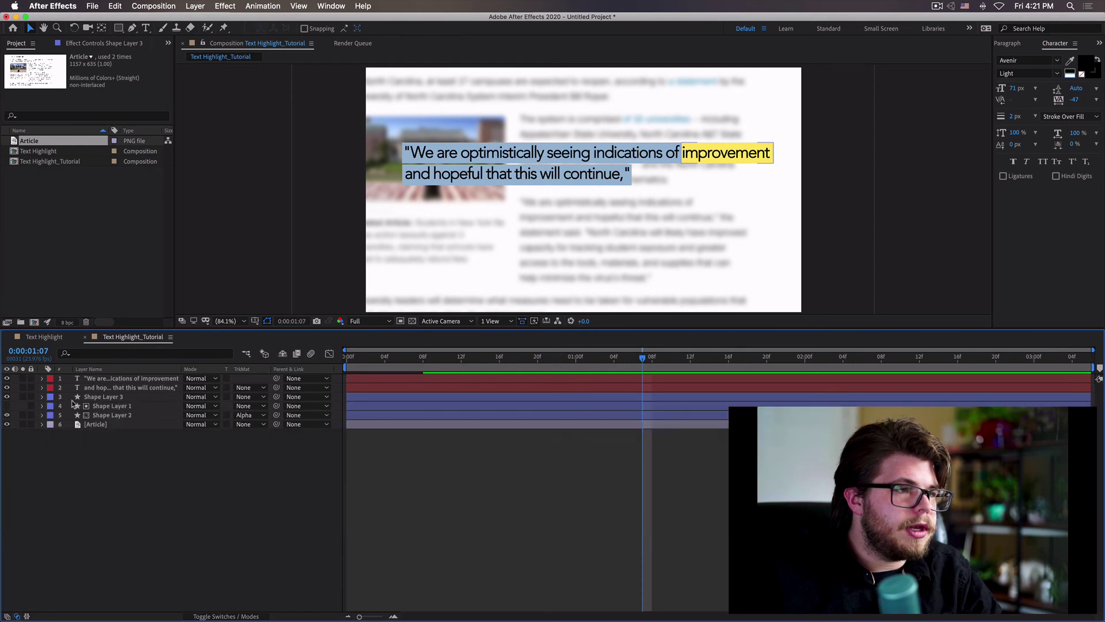
Add a Position keyframe at 0:00:01:07 in the Rectangle 1 transform of Shape Layer 3
left_click(41, 397)
left_click(114, 398)
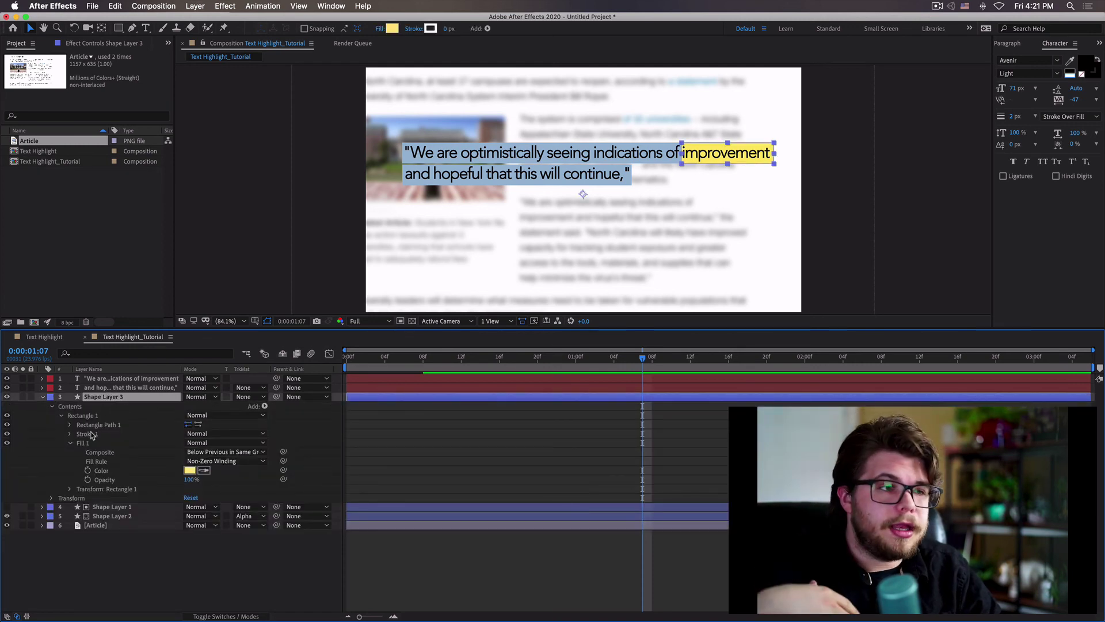
left_click(70, 489)
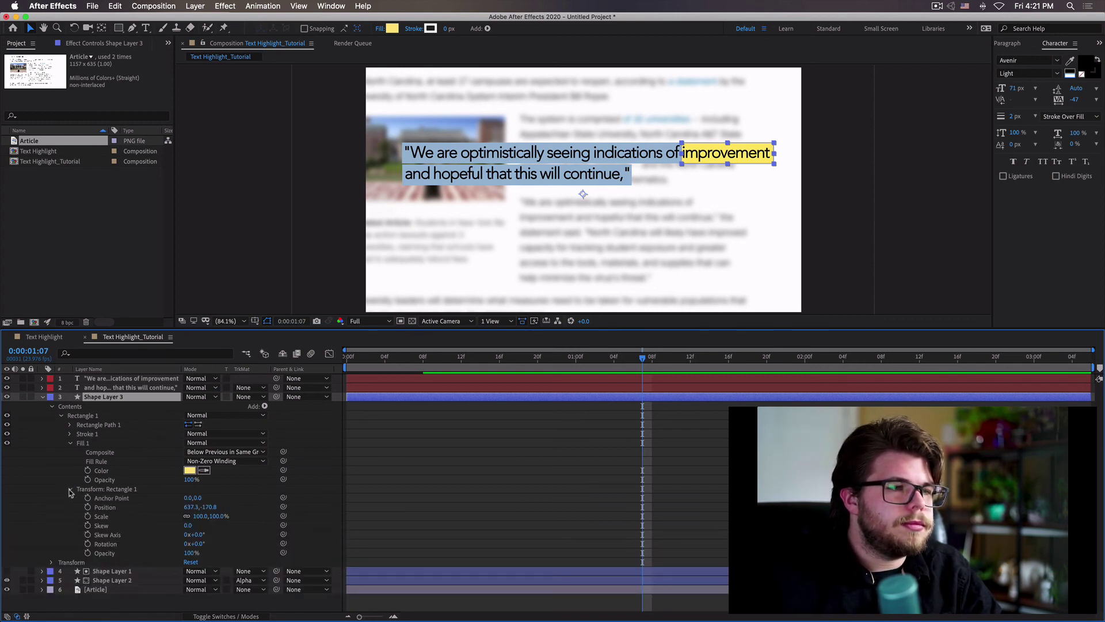
left_click(87, 507)
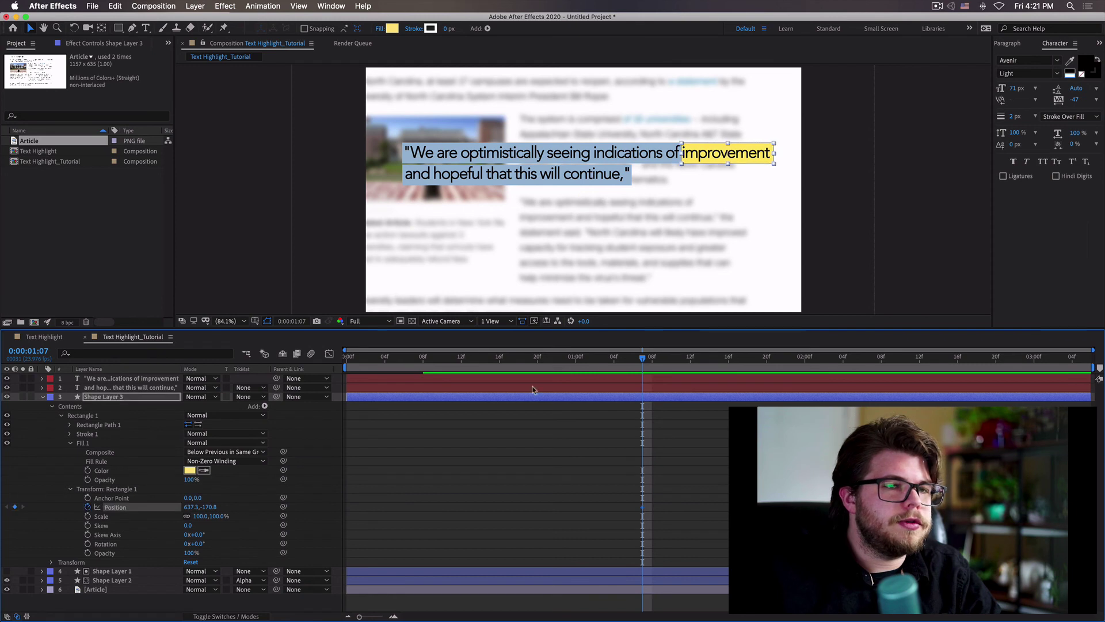
Set Rectangle 1's X position to 224.3 at 0:00:01:02, then return to 0:00:01:07 and collapse Shape Layer 3
left_click_drag(640, 361, 597, 363)
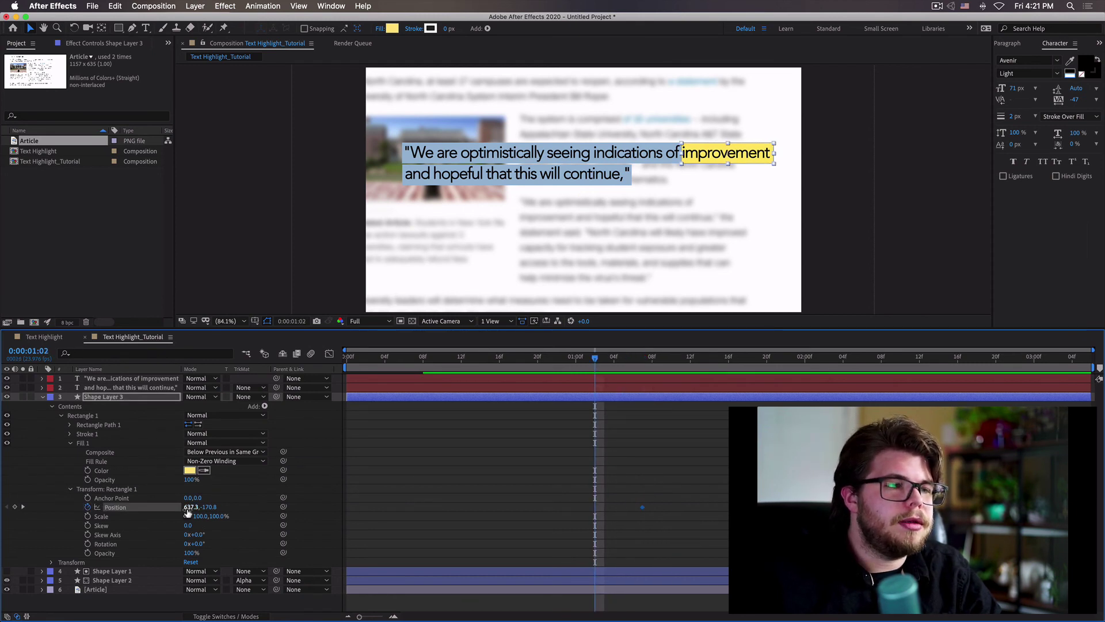
left_click_drag(191, 510, 0, 511)
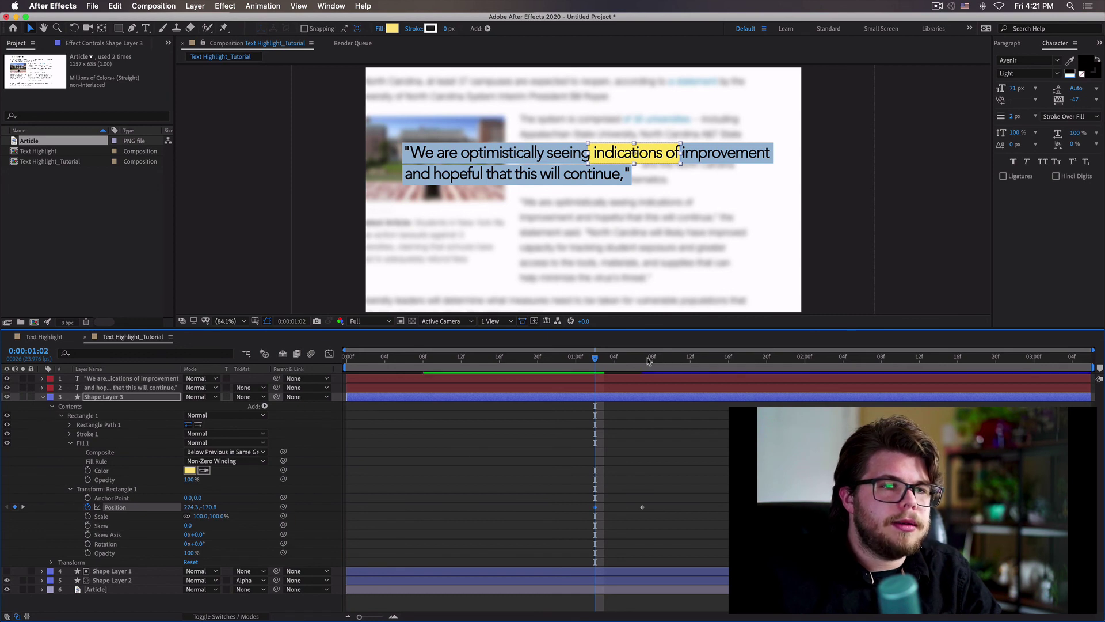
left_click_drag(649, 361, 643, 384)
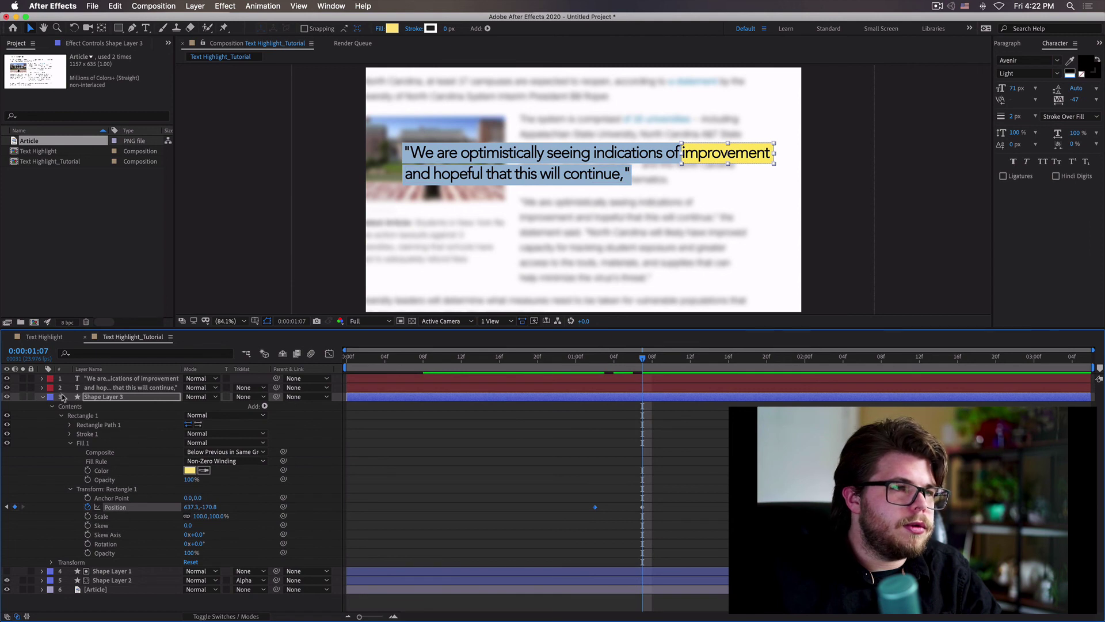
left_click(41, 397)
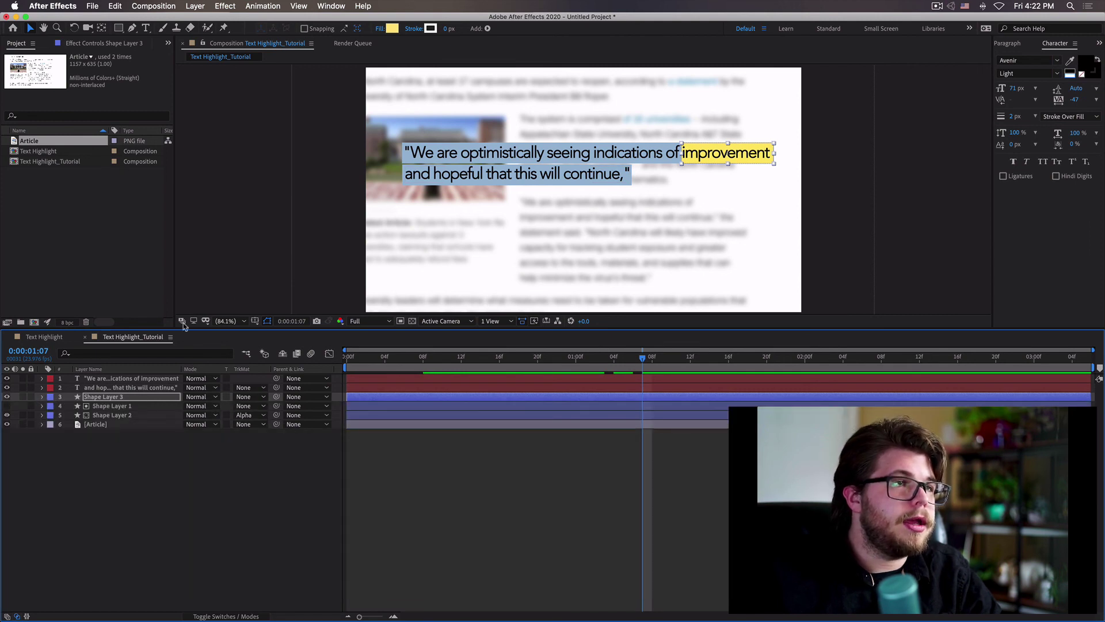
Create a new shape layer and place it directly below Shape Layer 3 in the layer stack
left_click(195, 5)
mouse_move(225, 22)
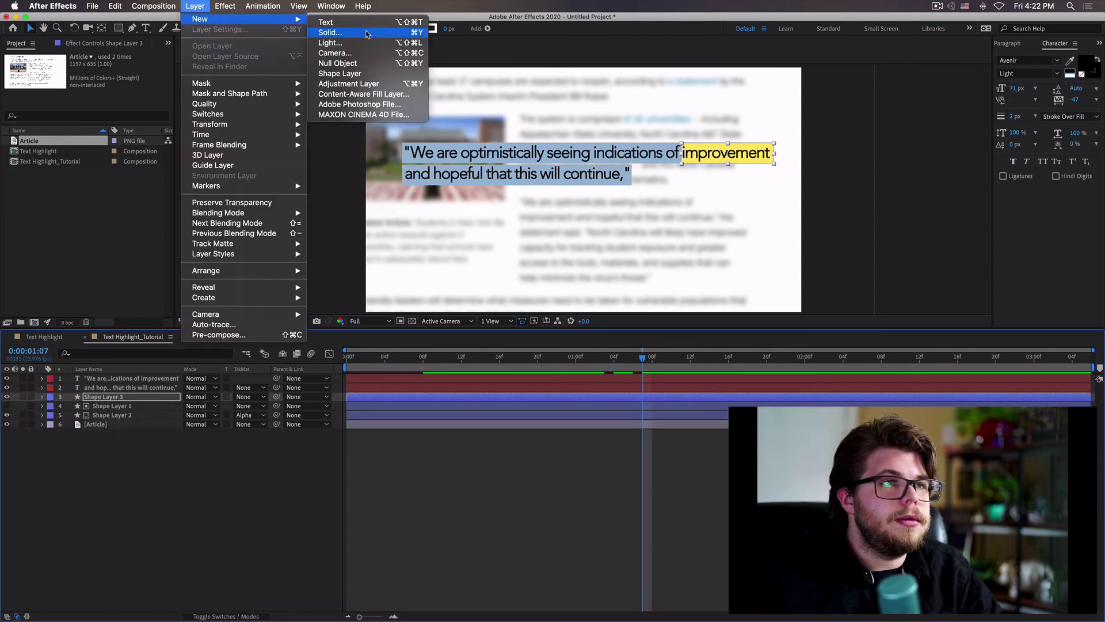
left_click(339, 73)
key("q")
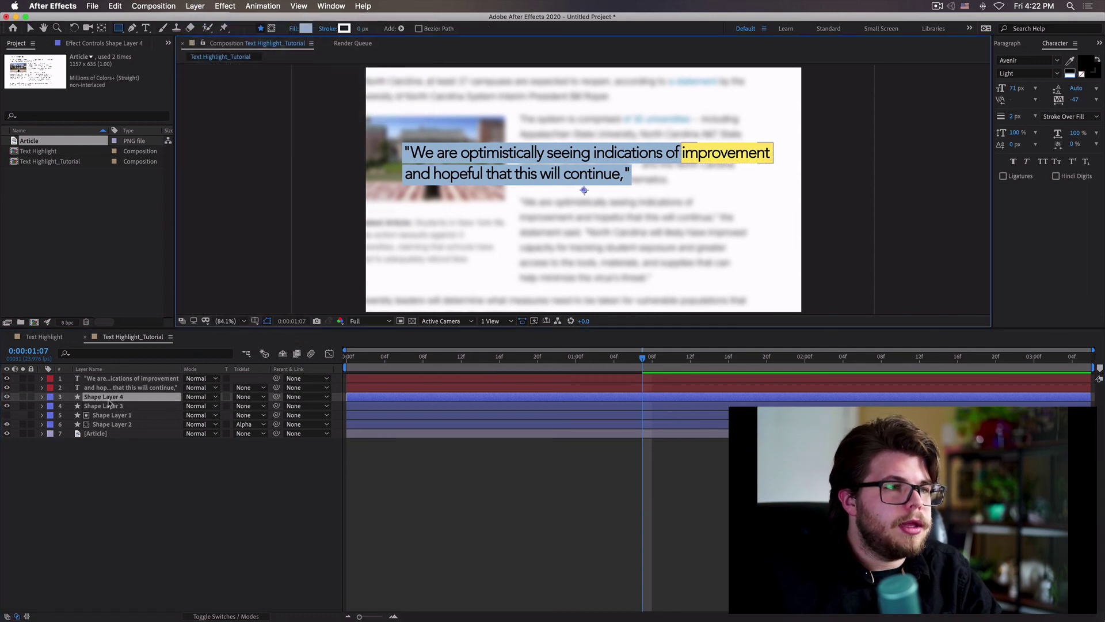
left_click_drag(116, 397, 120, 416)
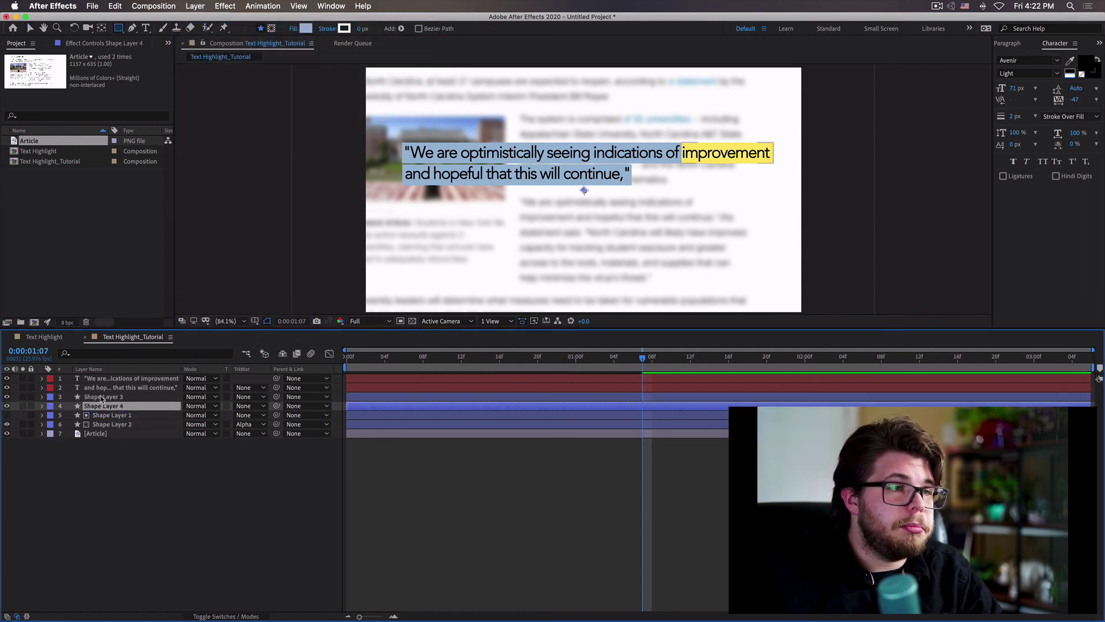
Draw a rectangle covering the word "improvement" on Shape Layer 4 and set its track matte to Alpha Matte "Shape Layer 3"
left_click(108, 398)
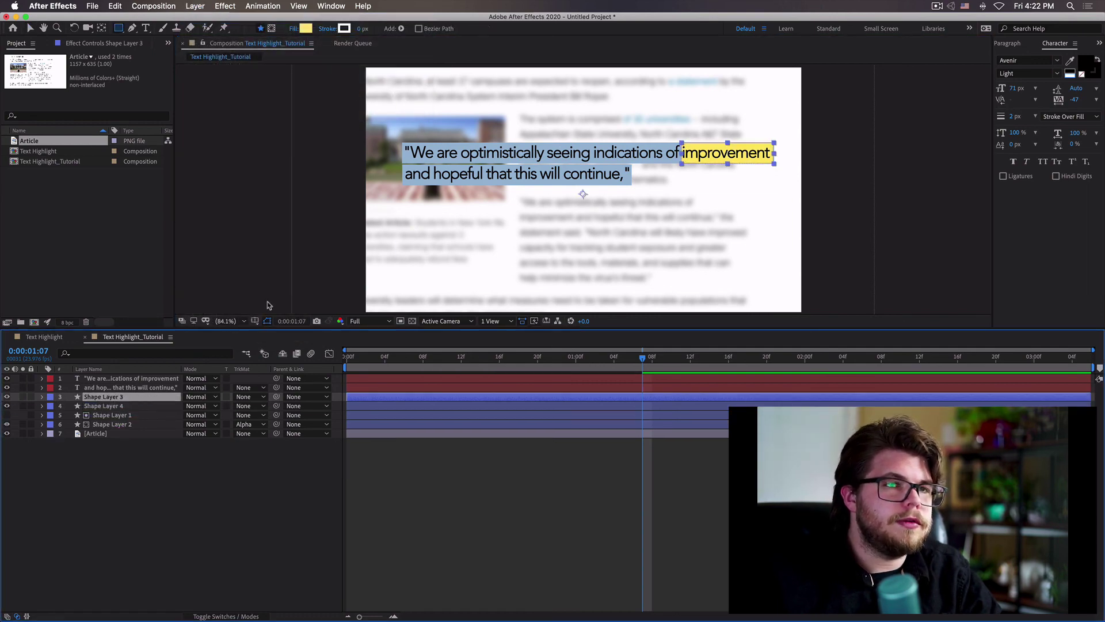
left_click(104, 407)
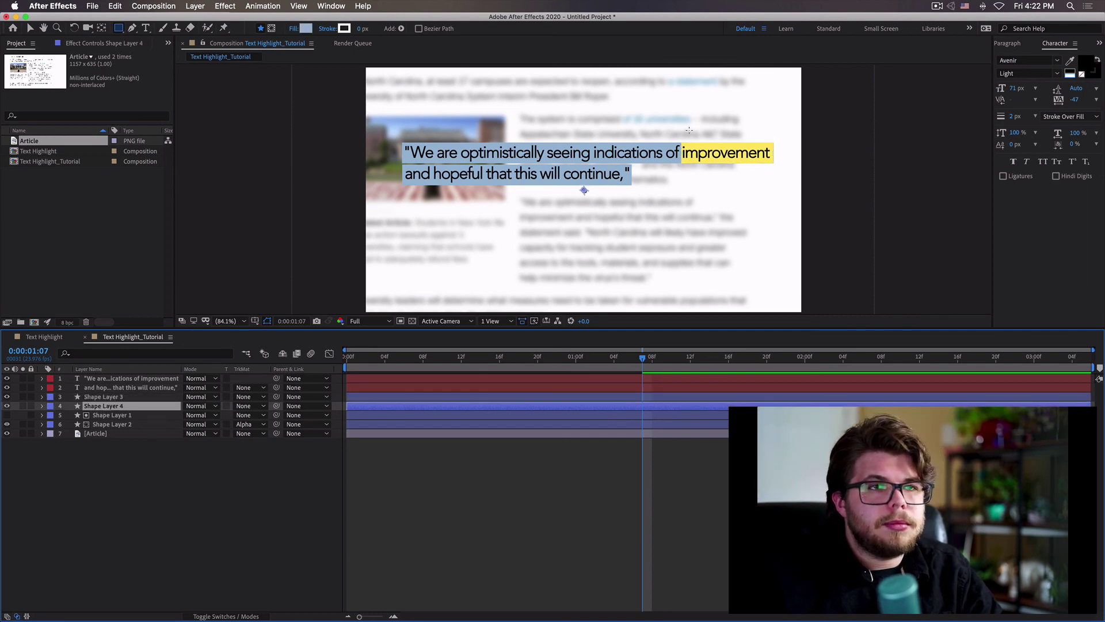
mouse_move(681, 134)
left_mouse_down()
mouse_move(699, 183)
mouse_move(801, 188)
mouse_move(788, 185)
left_mouse_up()
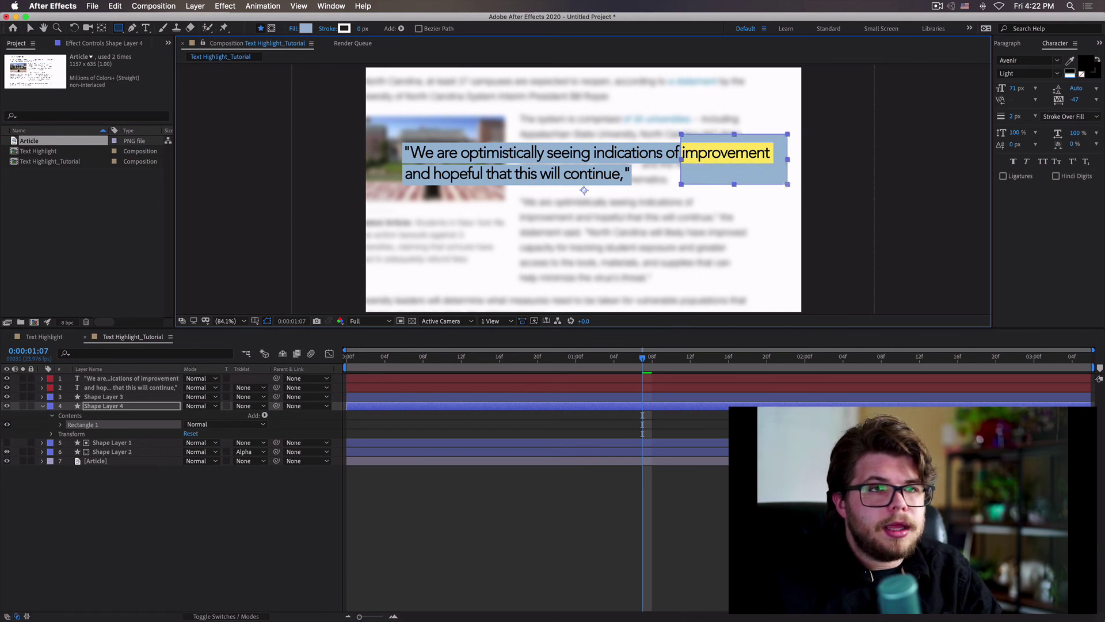
left_click(263, 406)
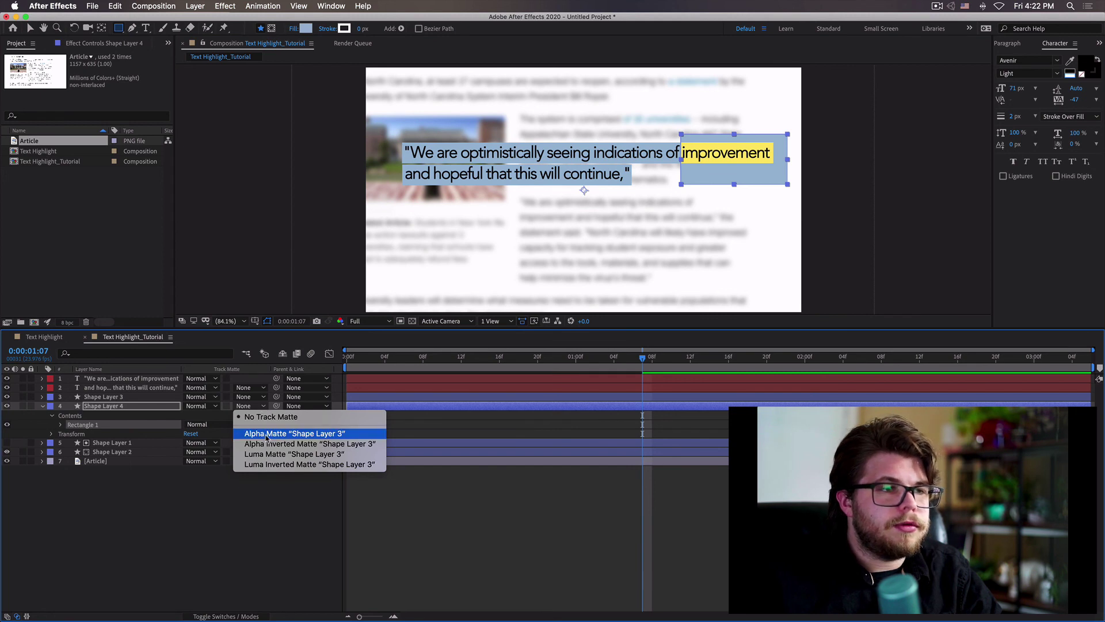
left_click(267, 436)
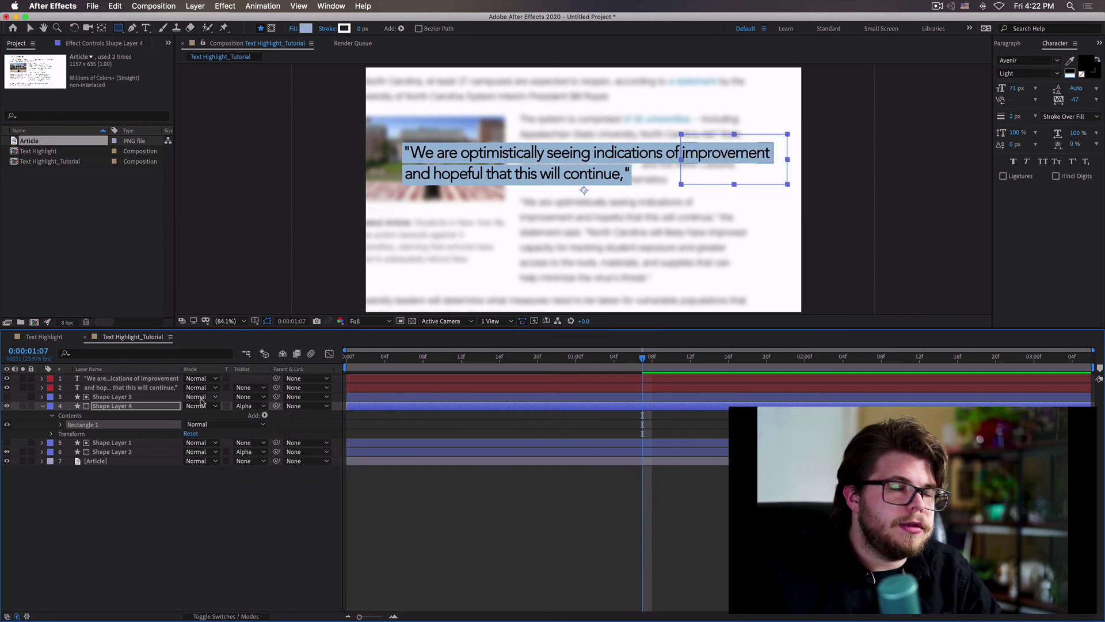
Change the Fill 1 color of Rectangle 1 in Shape Layer 4 to a bright yellow
left_click(62, 425)
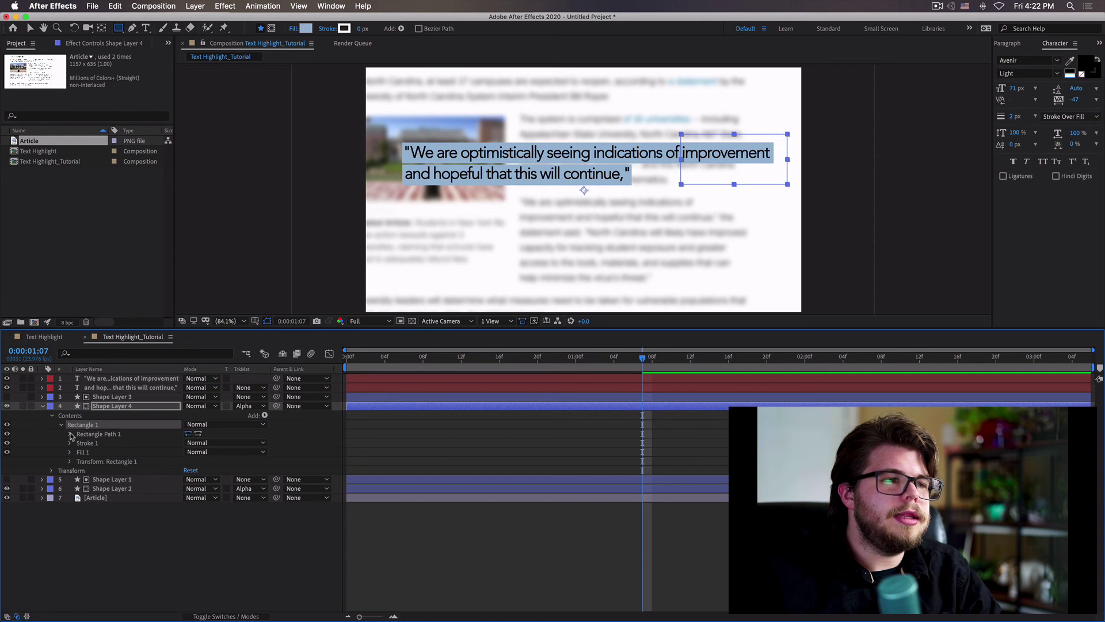
left_click(70, 434)
left_click(70, 436)
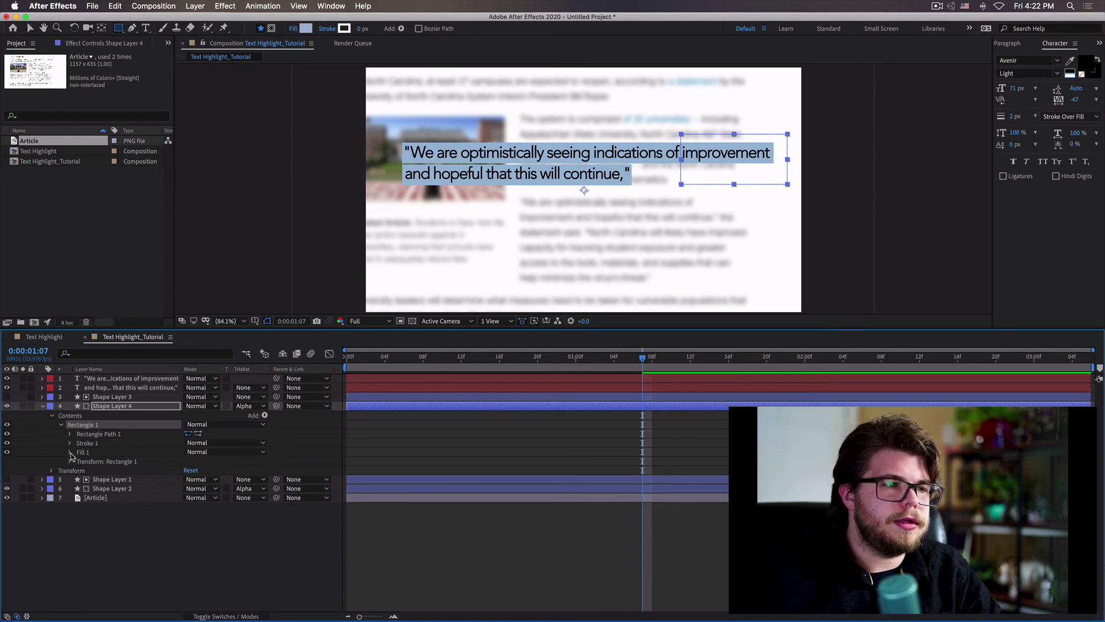
left_click(70, 453)
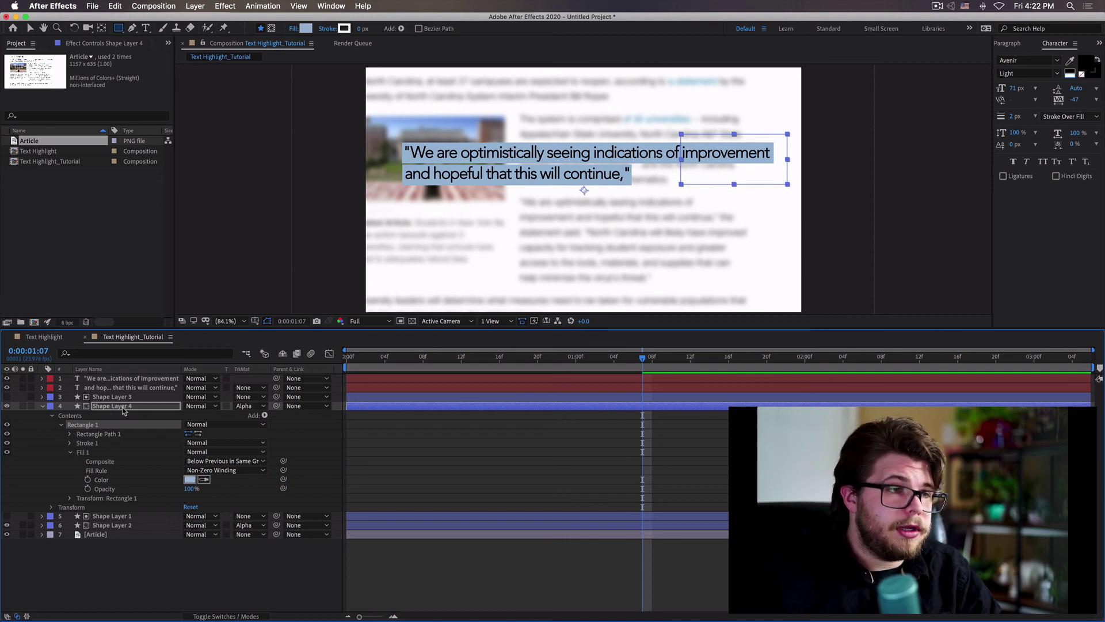
left_click(83, 453)
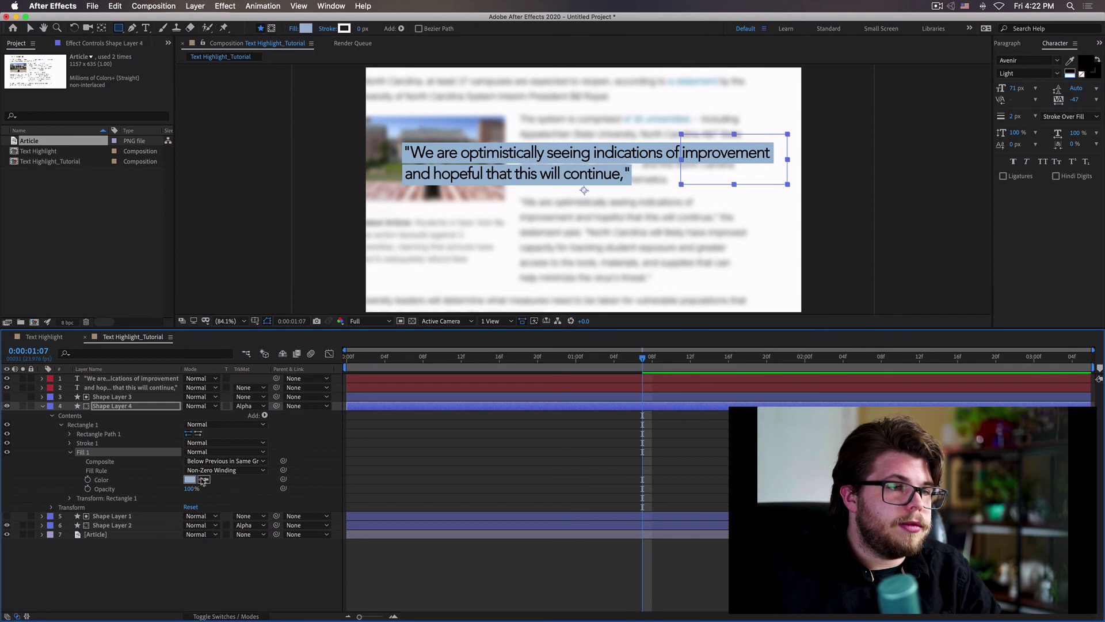
left_click(189, 481)
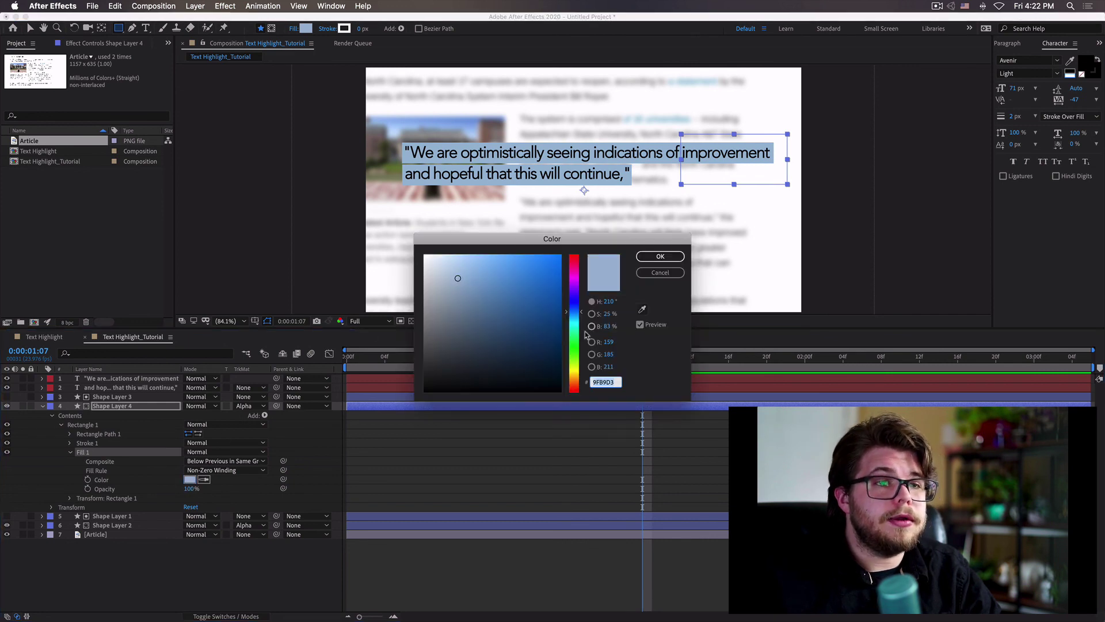
left_click_drag(577, 344, 577, 370)
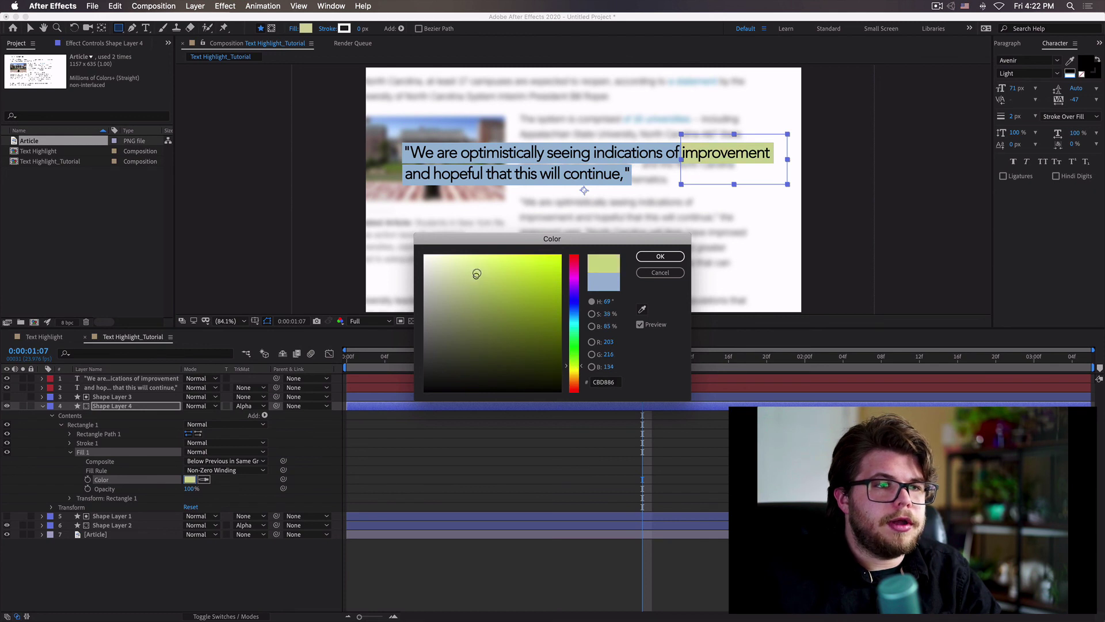
left_click_drag(477, 274, 505, 256)
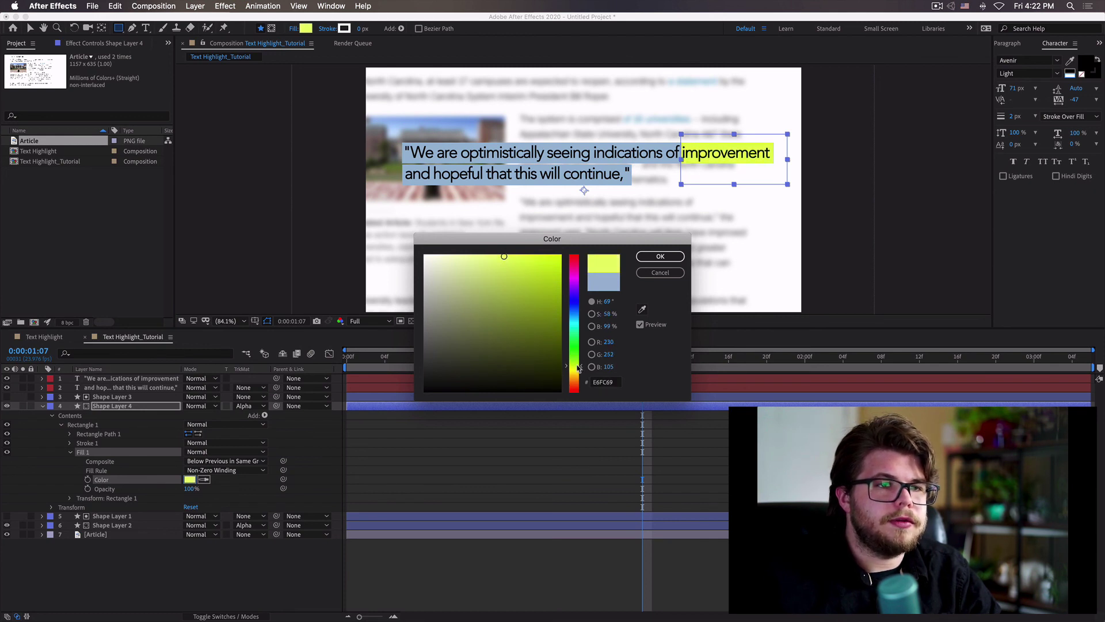
left_click_drag(576, 372, 575, 377)
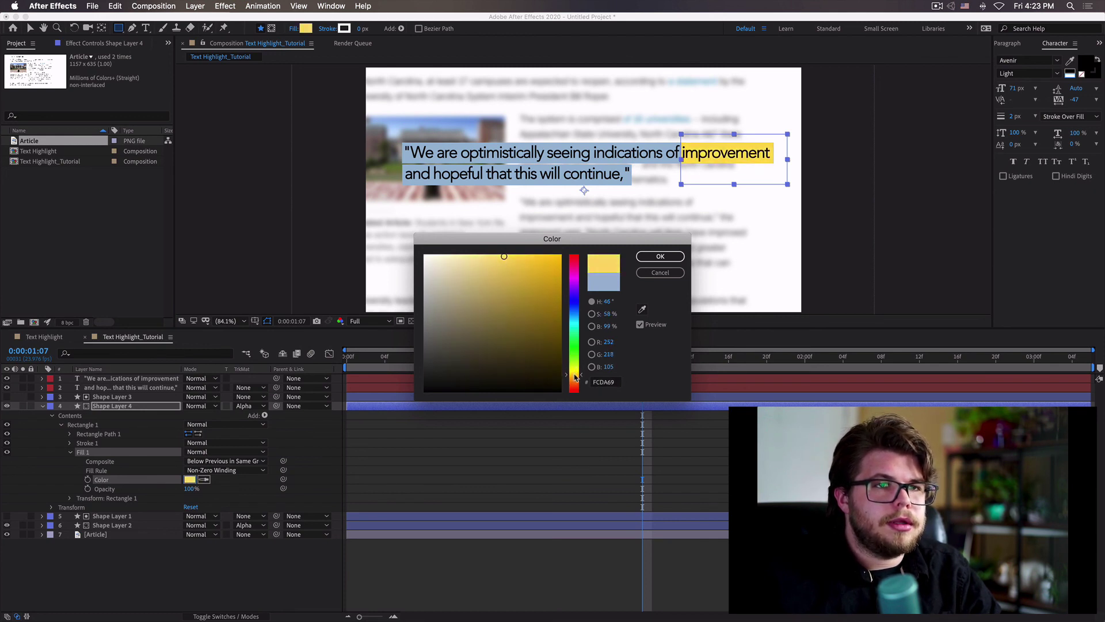
left_click(661, 256)
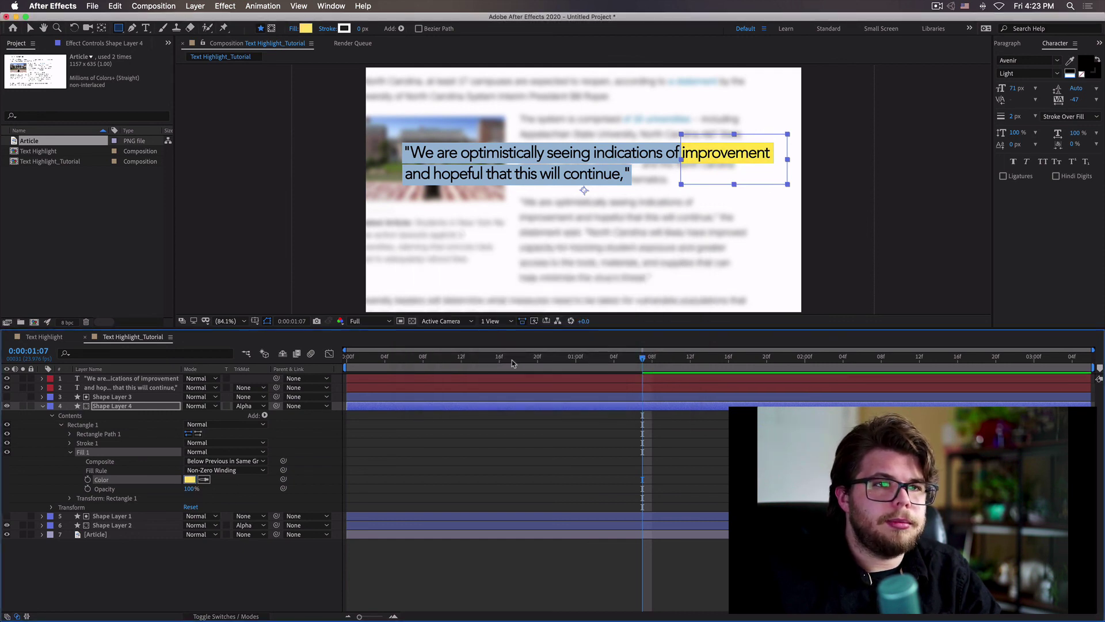
Preview the highlight animation from 0:00:00:09 and stop playback at about 0:00:02:00
left_click_drag(547, 359, 433, 359)
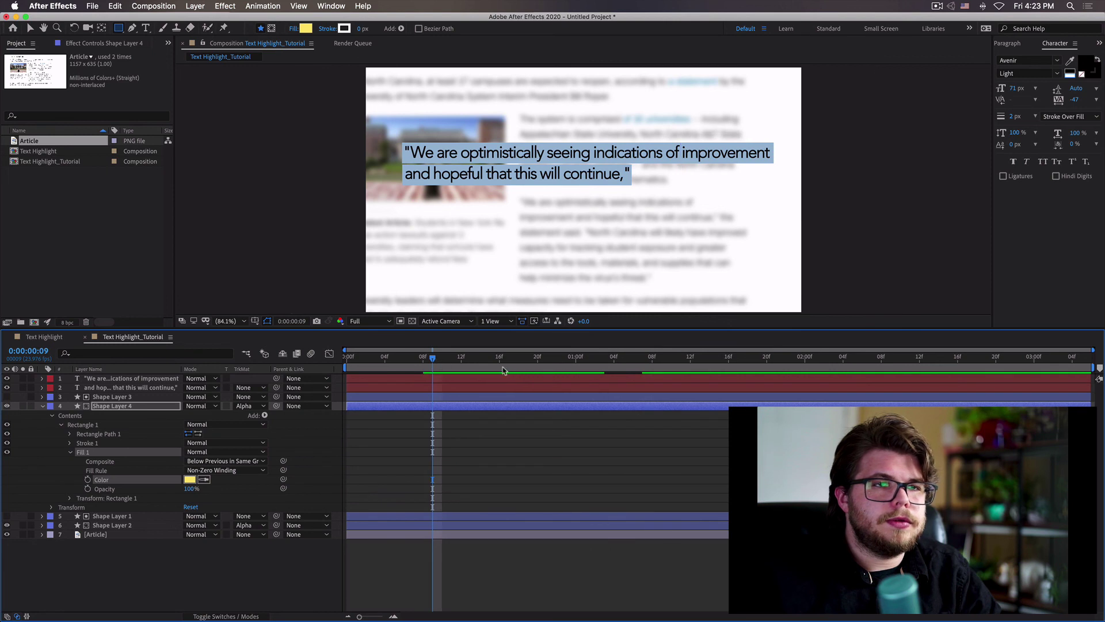
key("space")
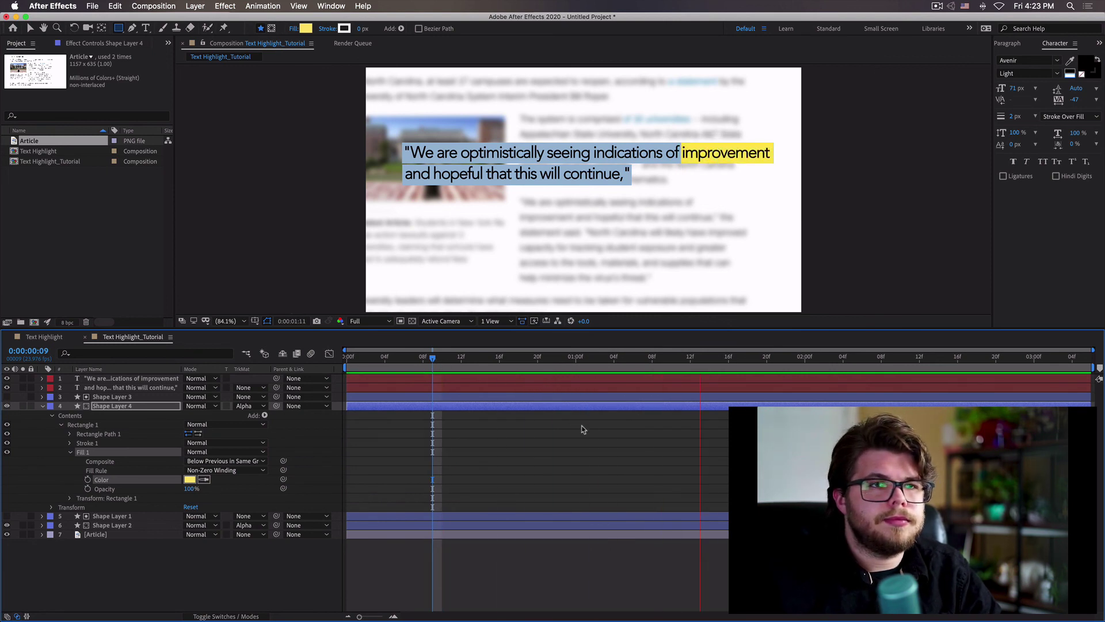
key("space")
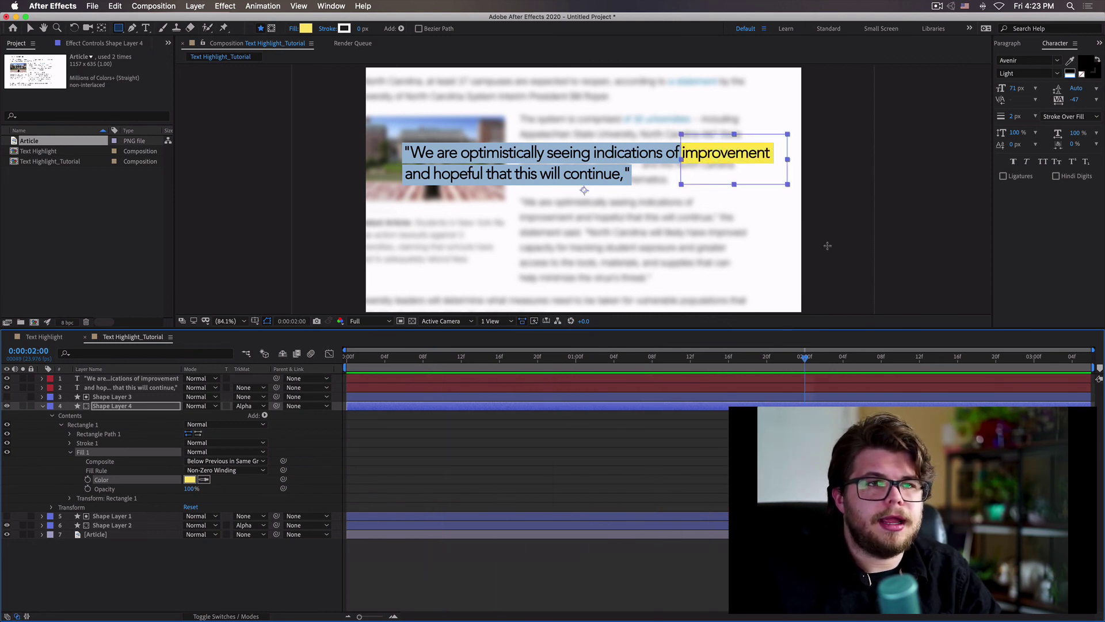
left_click(940, 6)
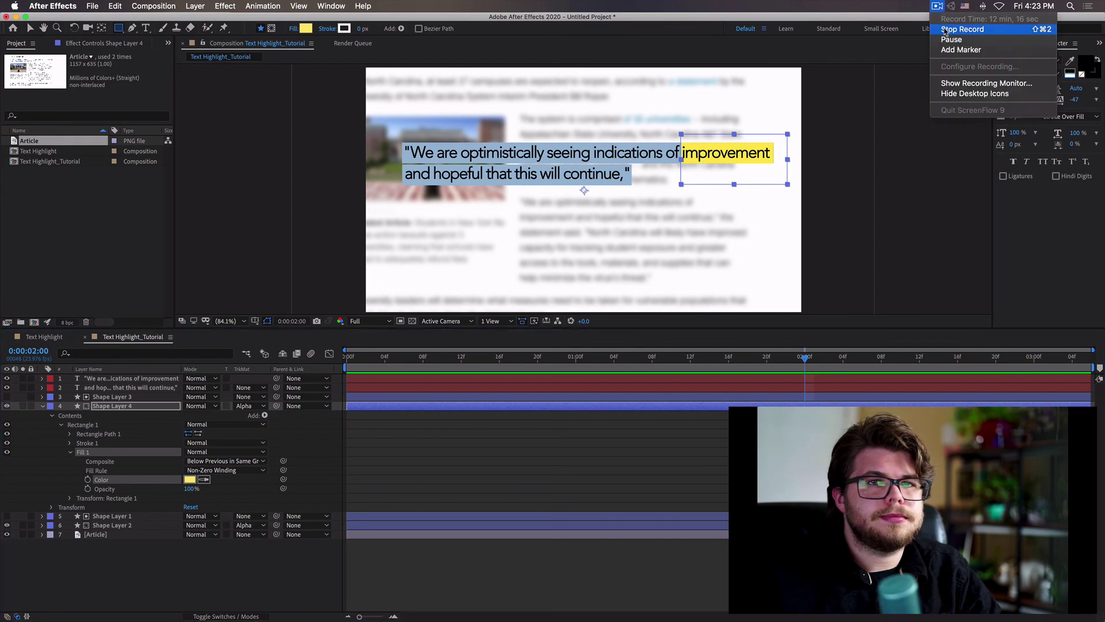